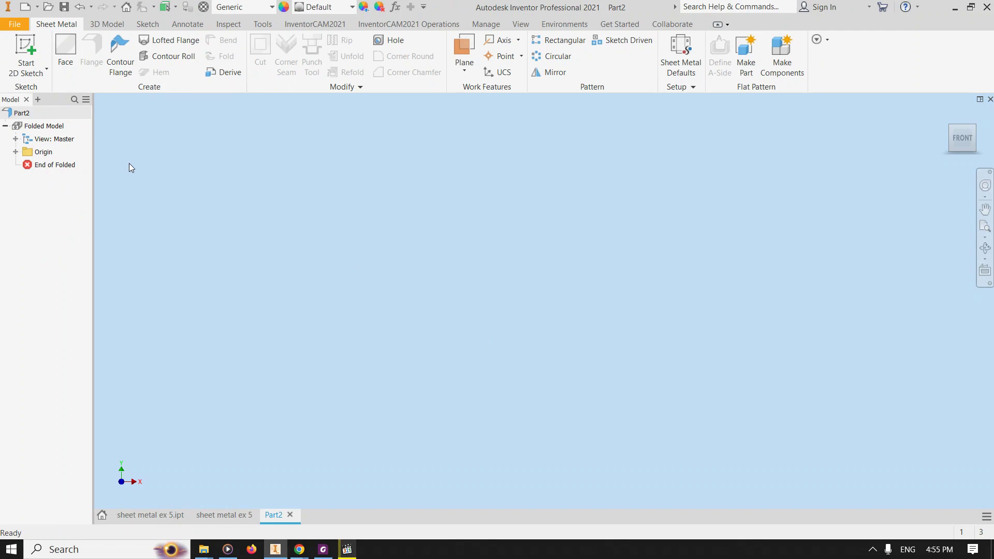
# - Create a new sheet metal rule named CARBIDLA SHEET based on the Default_mm rule
pyautogui.click(696, 63)
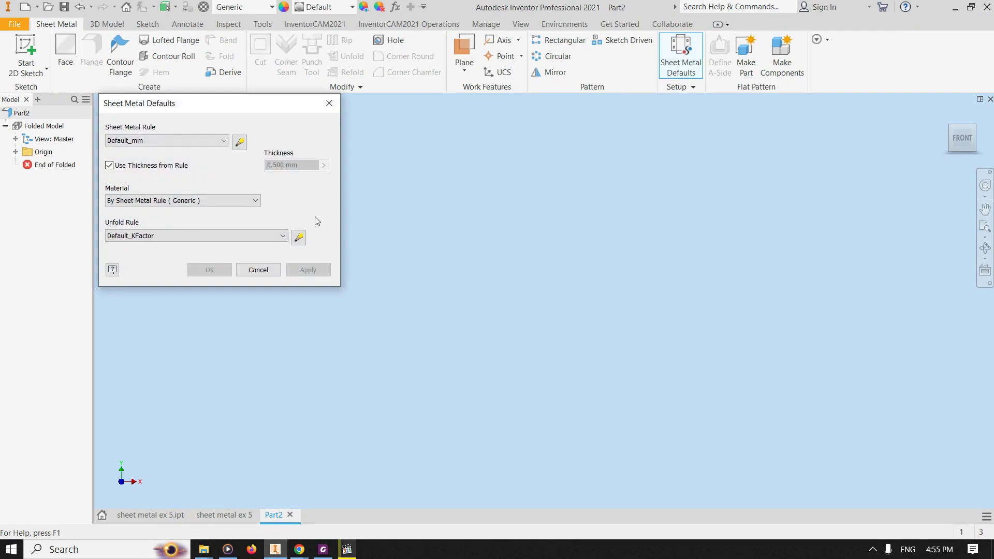
pyautogui.click(240, 142)
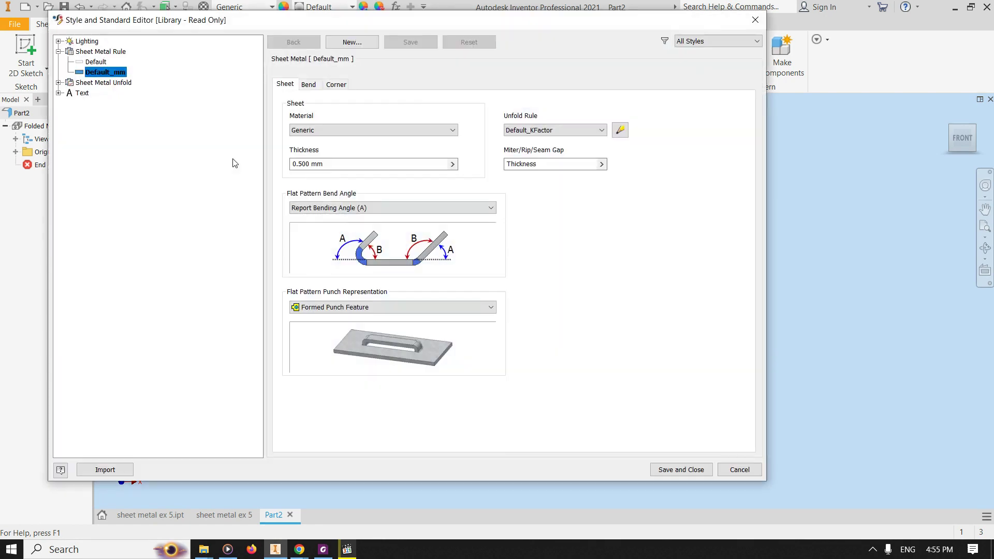
pyautogui.click(352, 42)
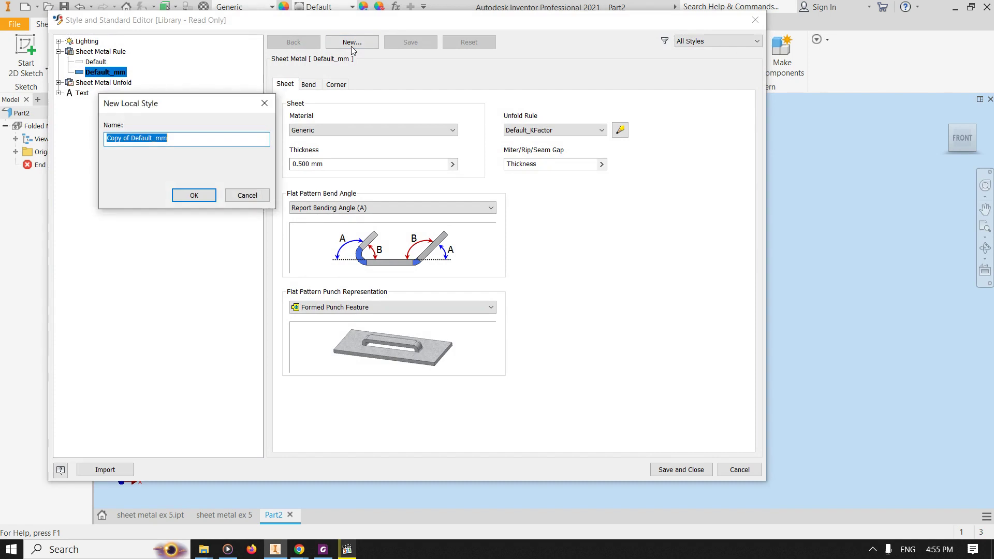
pyautogui.write('CARBIDL')
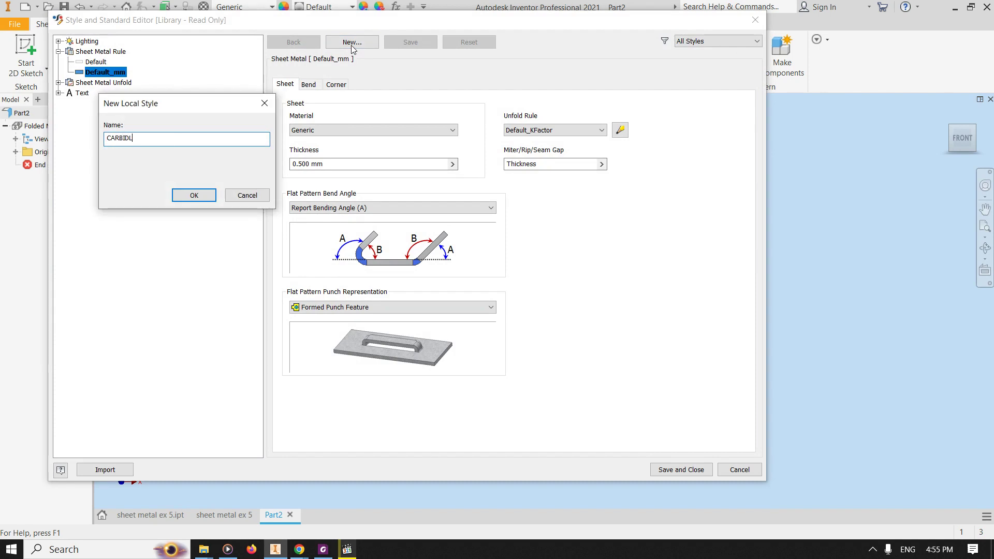
pyautogui.write('A SHEET')
pyautogui.press('Return')
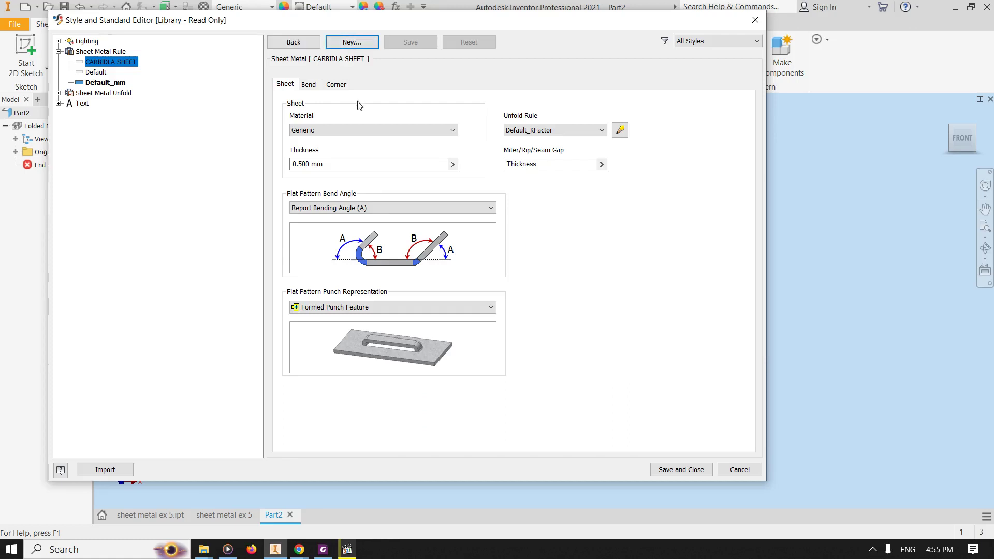
# - Set the CARBIDLA SHEET rule's thickness to 2 and its material to Steel, Carbon
pyautogui.click(409, 163)
pyautogui.hotkey('ctrl', 'a')
pyautogui.write('2')
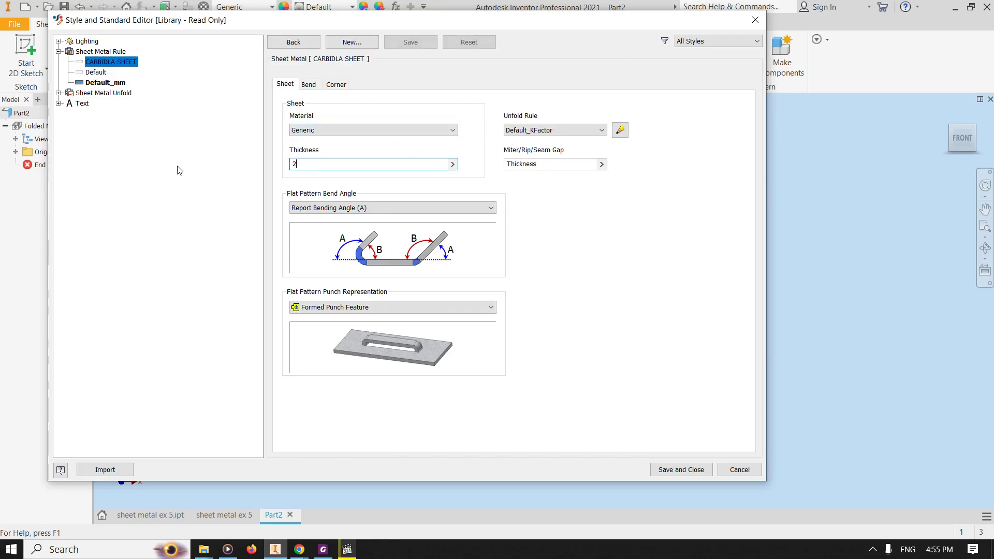
pyautogui.click(398, 135)
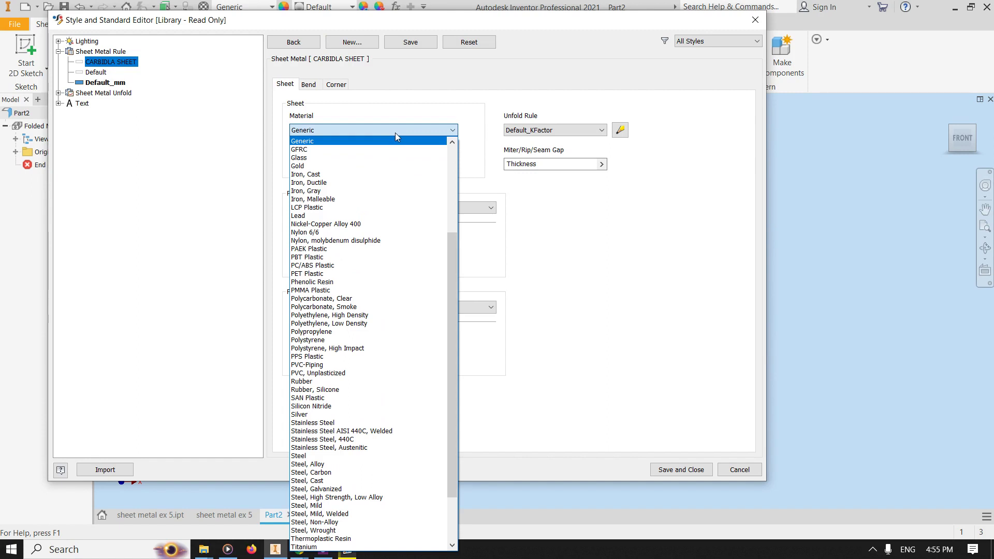
pyautogui.scroll(-3, 387, 268)
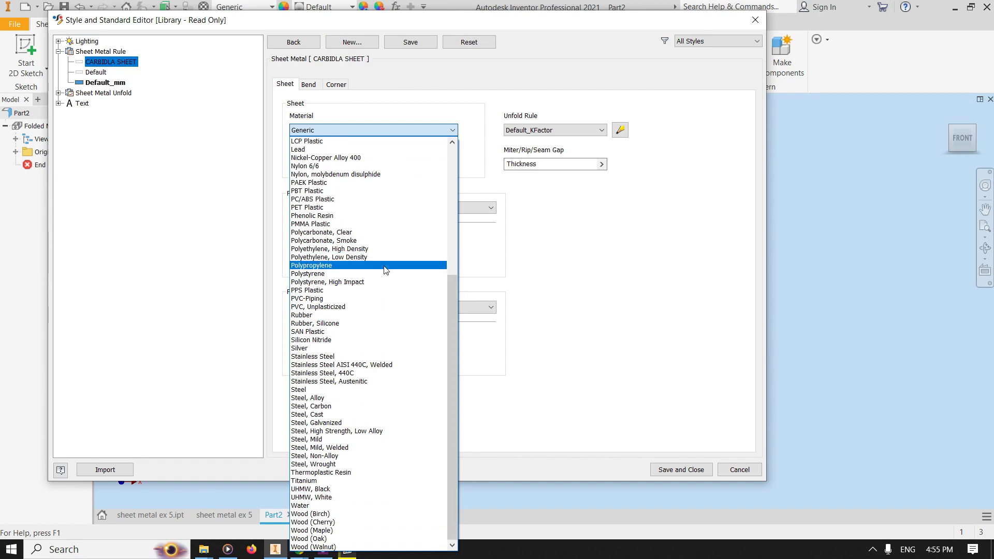
pyautogui.scroll(6, 385, 268)
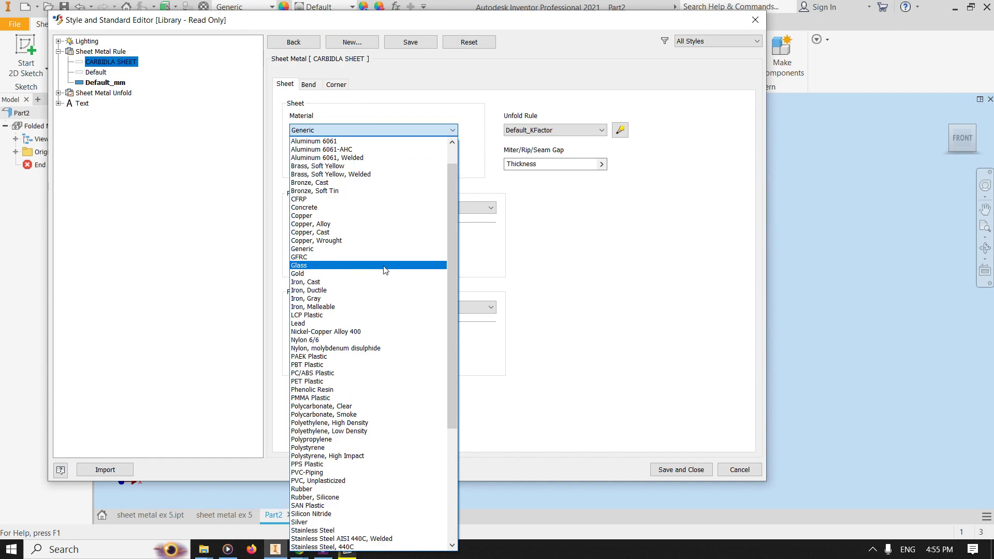
pyautogui.scroll(-6, 384, 268)
pyautogui.click(365, 406)
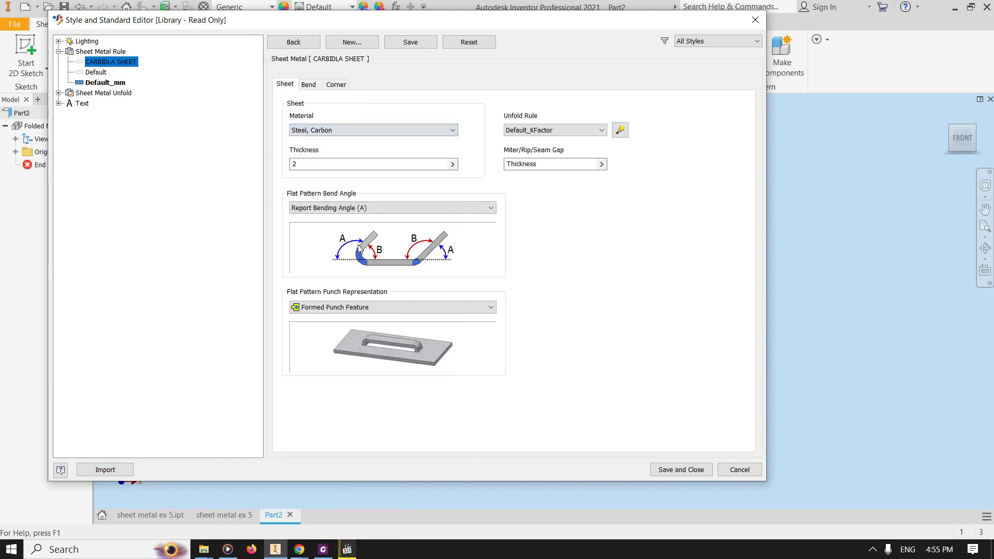
# - Review the rule's flat pattern bend angle, punch representation and unfold rule options, plus its bend and corner relief settings
pyautogui.click(362, 208)
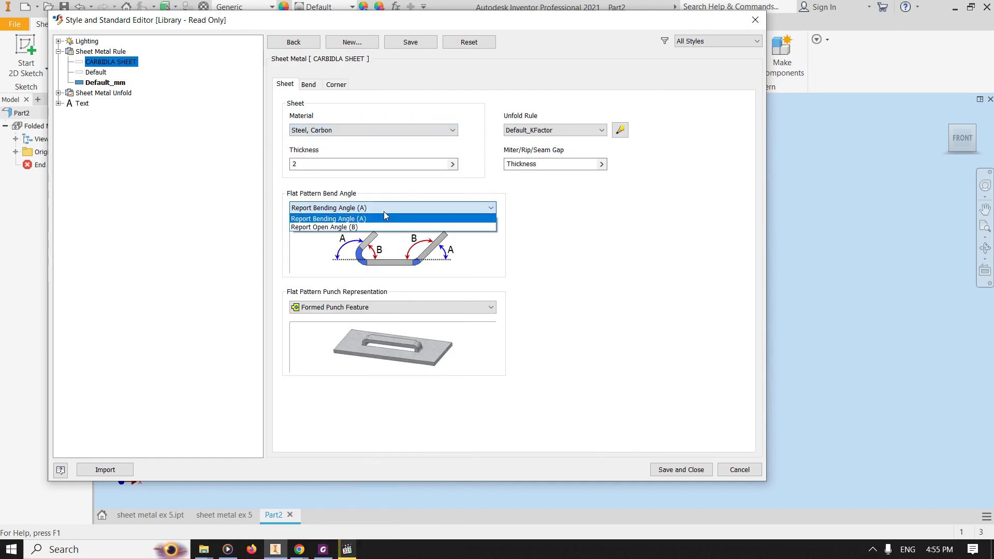
pyautogui.click(384, 212)
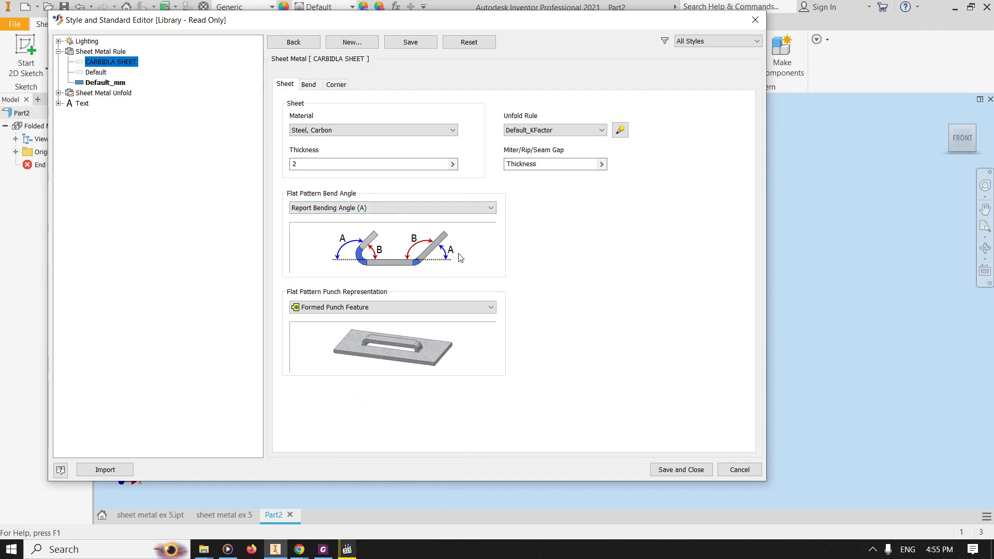
pyautogui.click(437, 310)
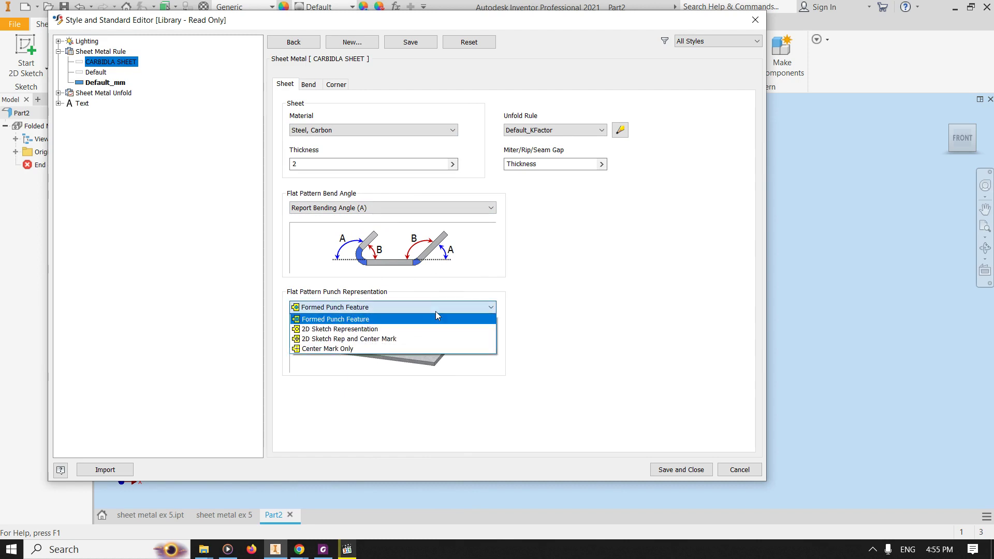
pyautogui.click(437, 311)
pyautogui.click(437, 310)
pyautogui.click(371, 319)
pyautogui.click(386, 309)
pyautogui.click(386, 309)
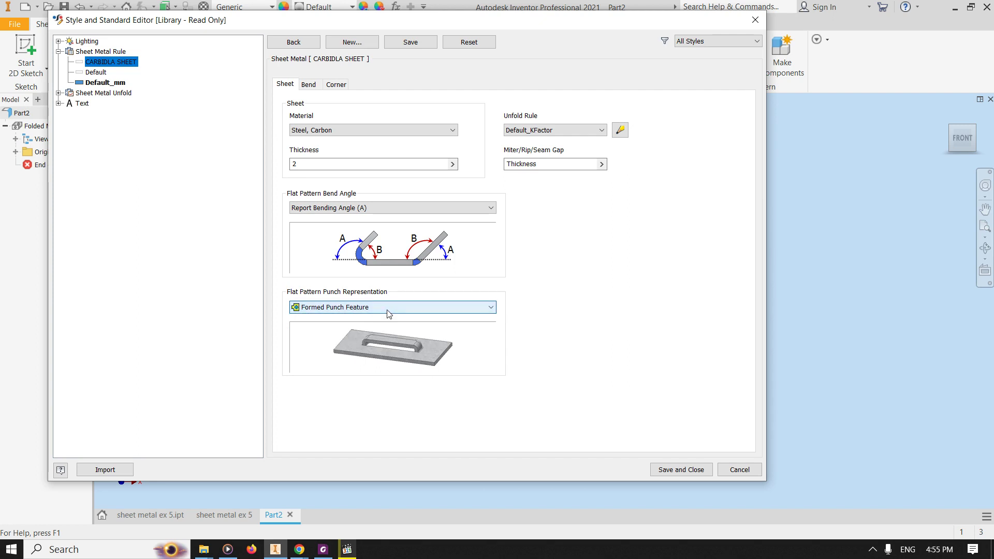
pyautogui.click(595, 130)
pyautogui.click(596, 130)
pyautogui.click(548, 133)
pyautogui.click(553, 131)
pyautogui.click(553, 131)
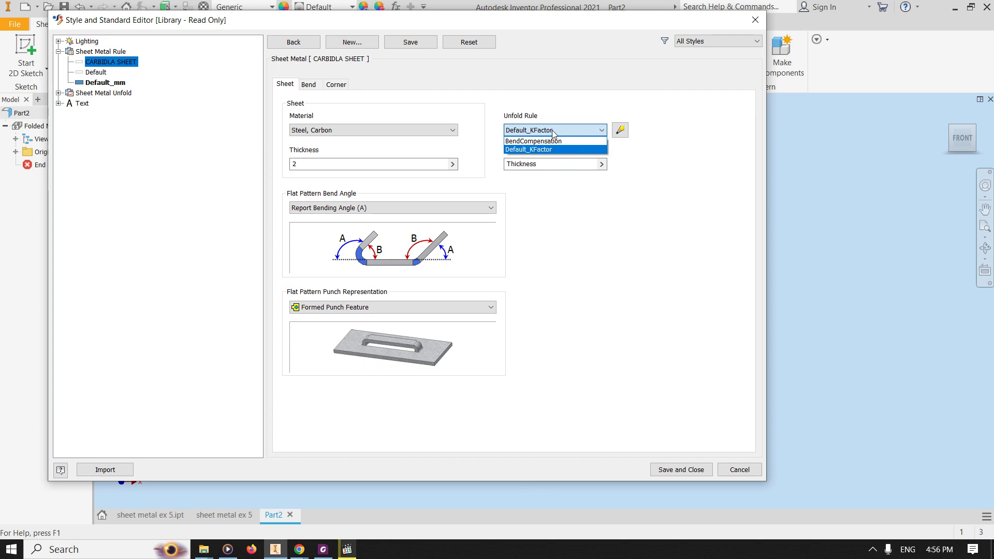
pyautogui.click(552, 133)
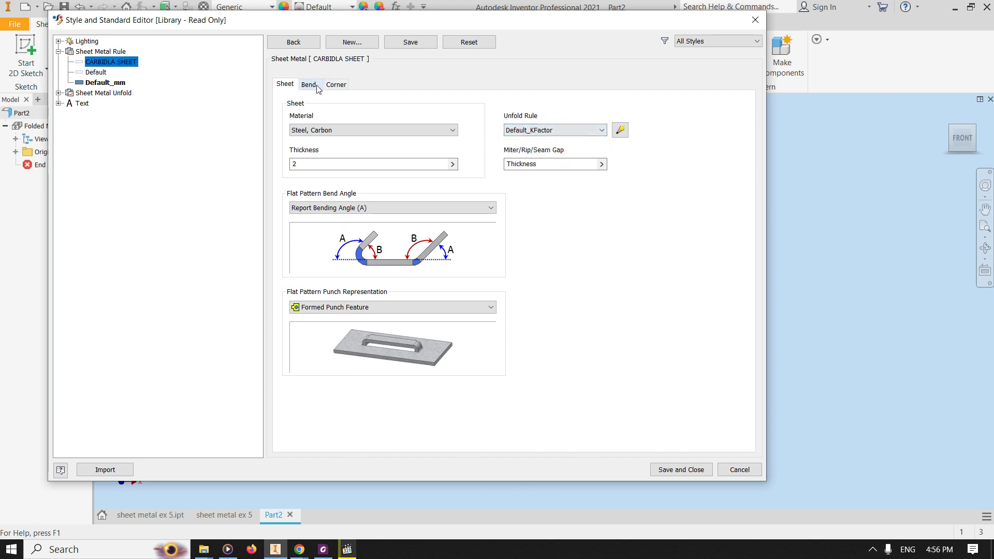
pyautogui.click(317, 86)
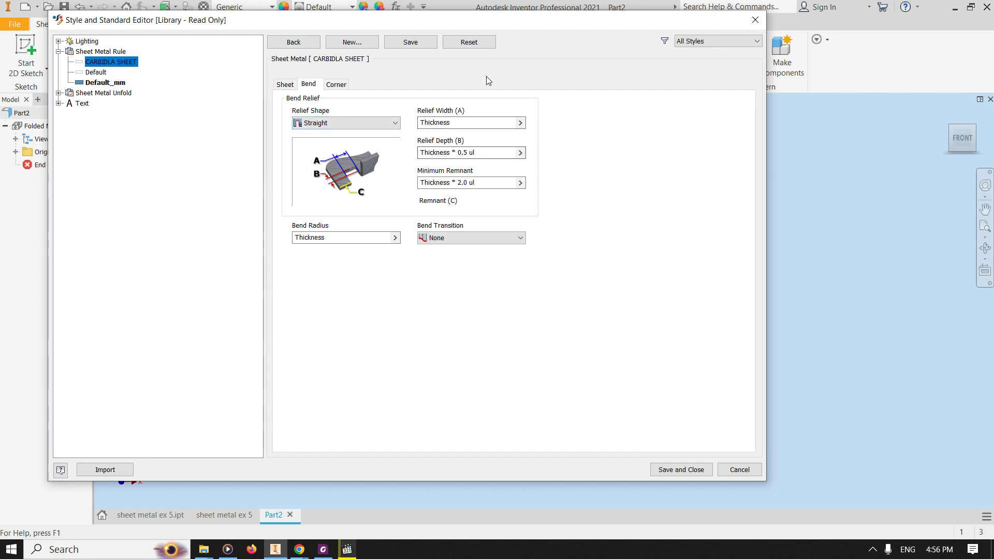
pyautogui.click(336, 85)
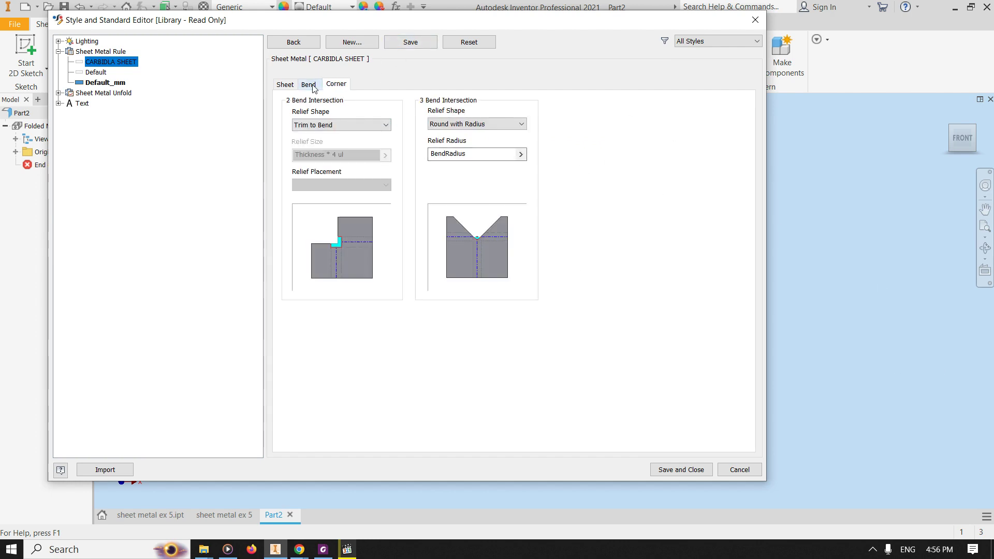
pyautogui.click(312, 86)
# - Save the edited style and make CARBIDLA SHEET the part's active sheet metal rule
pyautogui.click(682, 472)
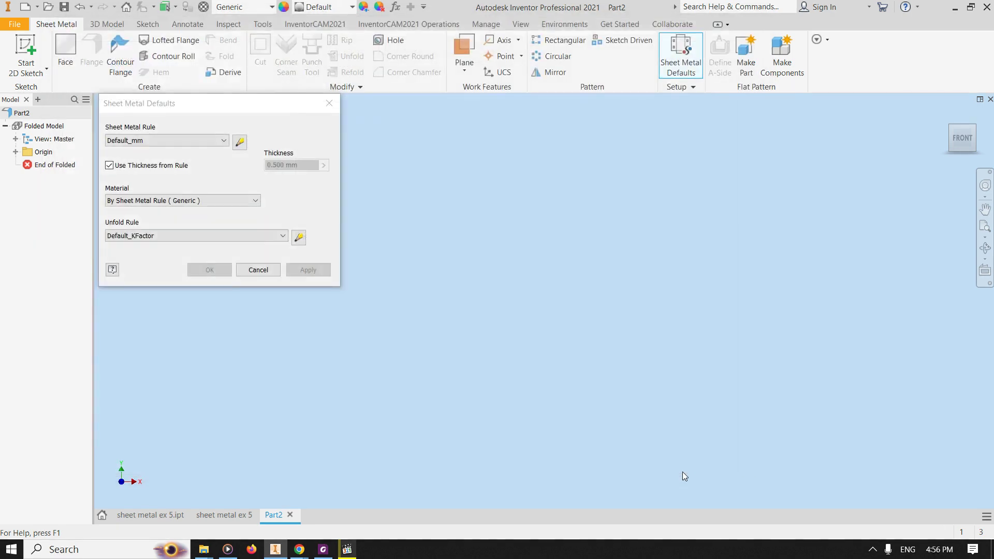
pyautogui.click(212, 140)
pyautogui.click(211, 149)
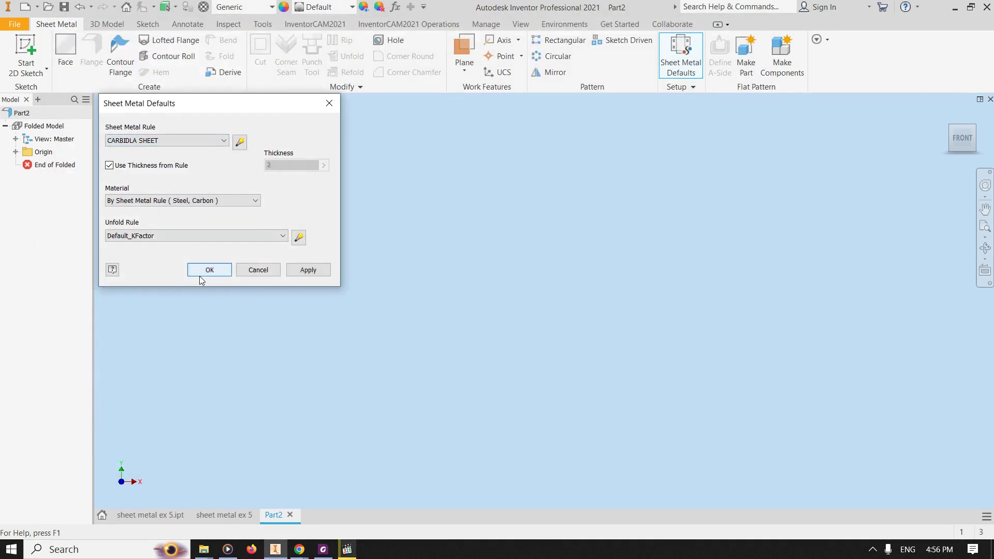
pyautogui.click(200, 274)
# - Start a new 2D sketch on the origin's XY Plane
pyautogui.click(16, 152)
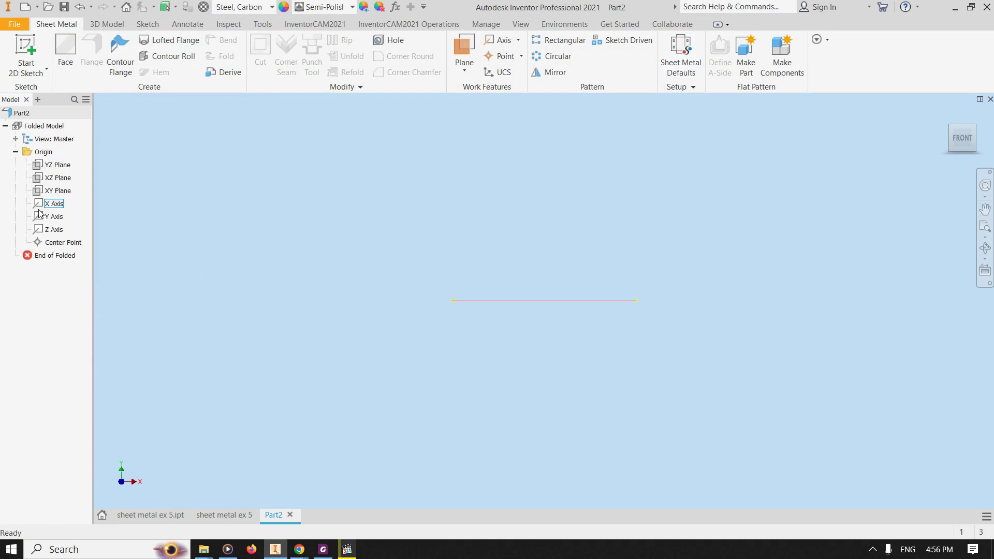
pyautogui.click(47, 194)
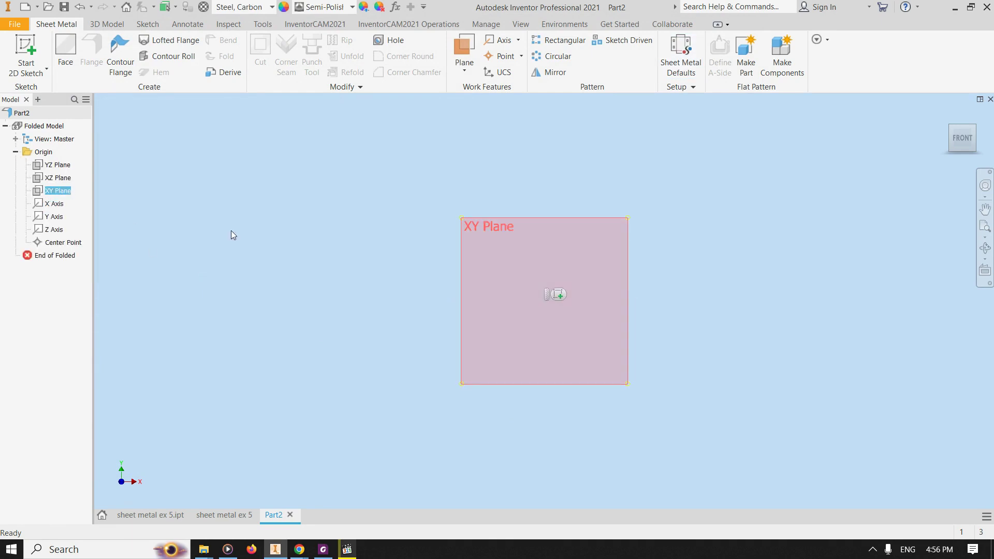
pyautogui.click(557, 294)
# - Following the top view in the sheet metal ex 5 drawing, sketch the base outline's horizontal upper edge and vertical right side in Part2
pyautogui.click(238, 516)
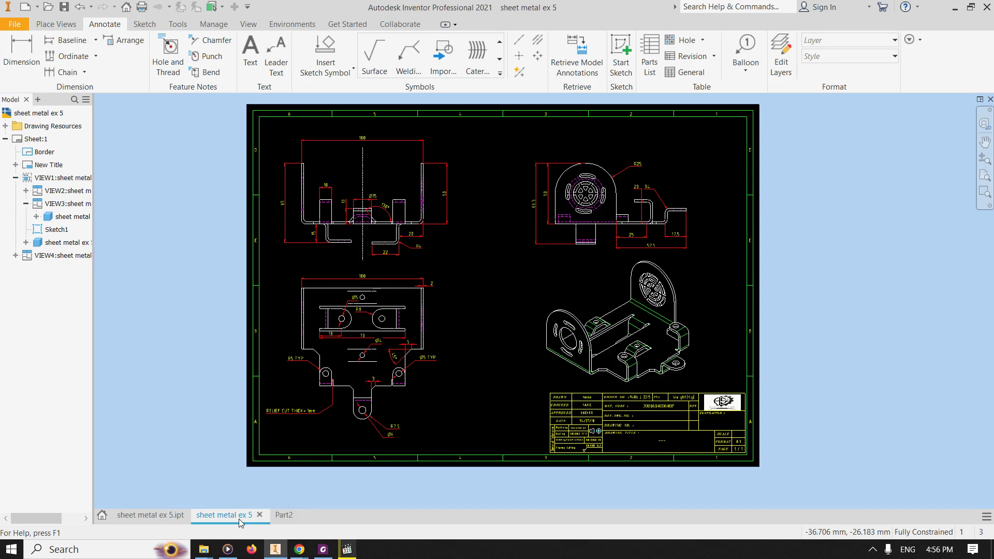
pyautogui.scroll(5, 356, 327)
pyautogui.moveTo(356, 326); pyautogui.dragTo(356, 115, button='middle')
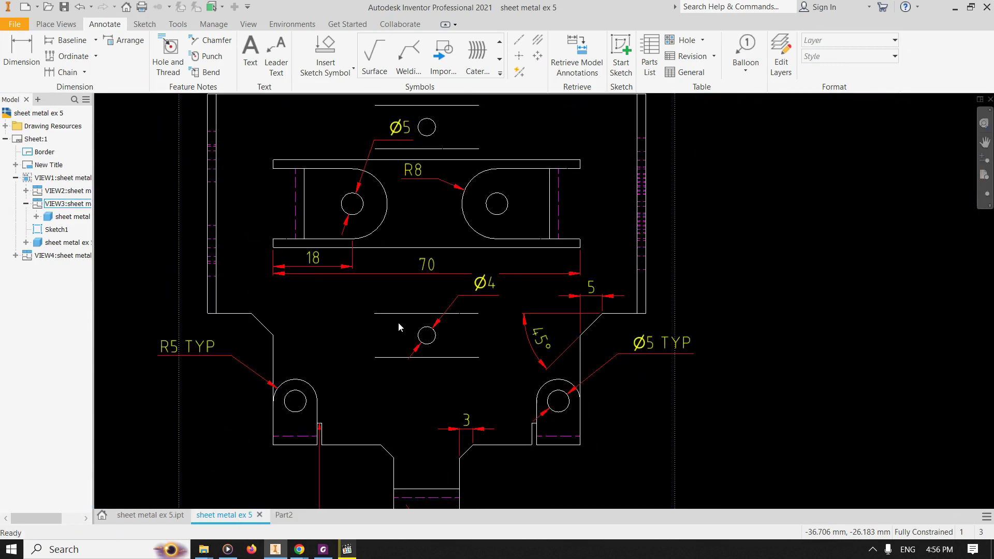
pyautogui.scroll(-3, 407, 339)
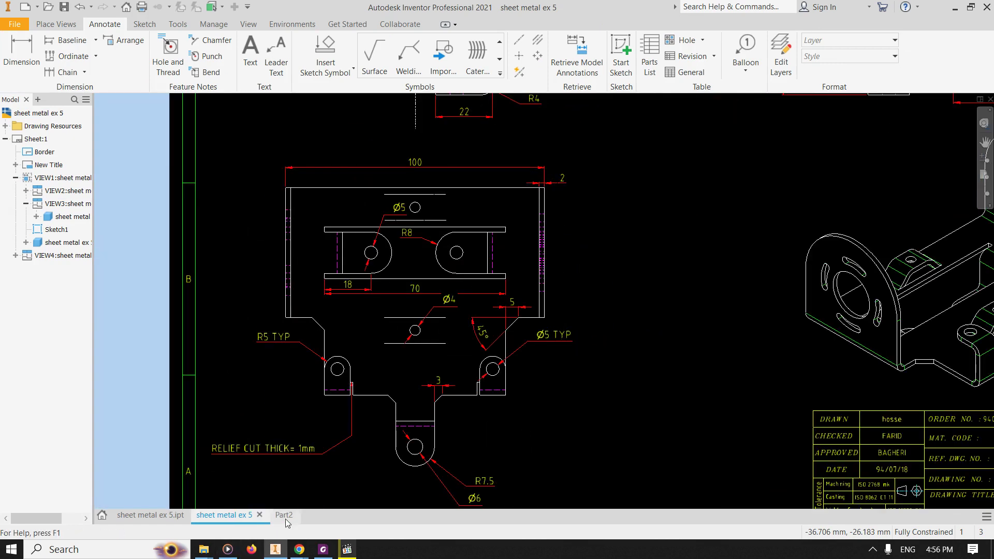
pyautogui.moveTo(286, 520)
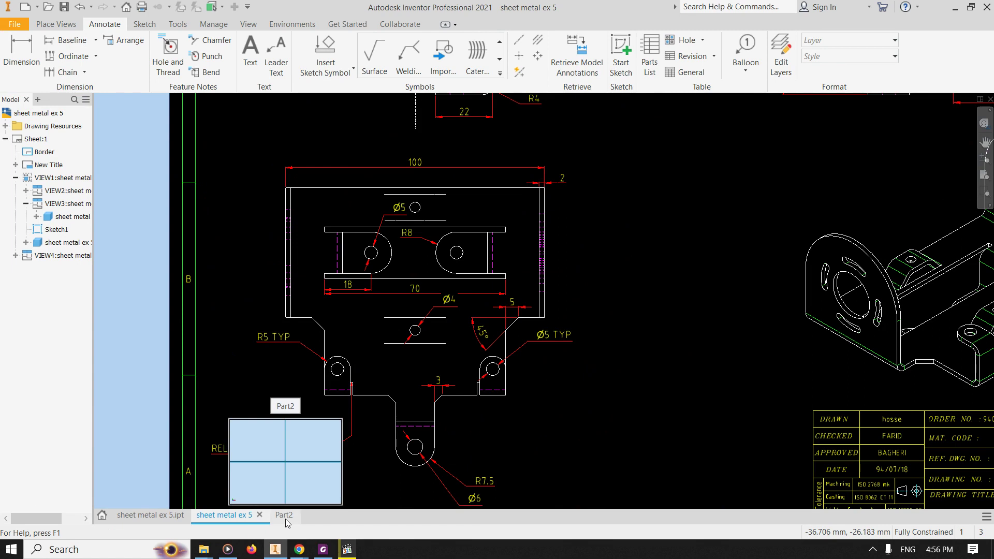
pyautogui.click(286, 519)
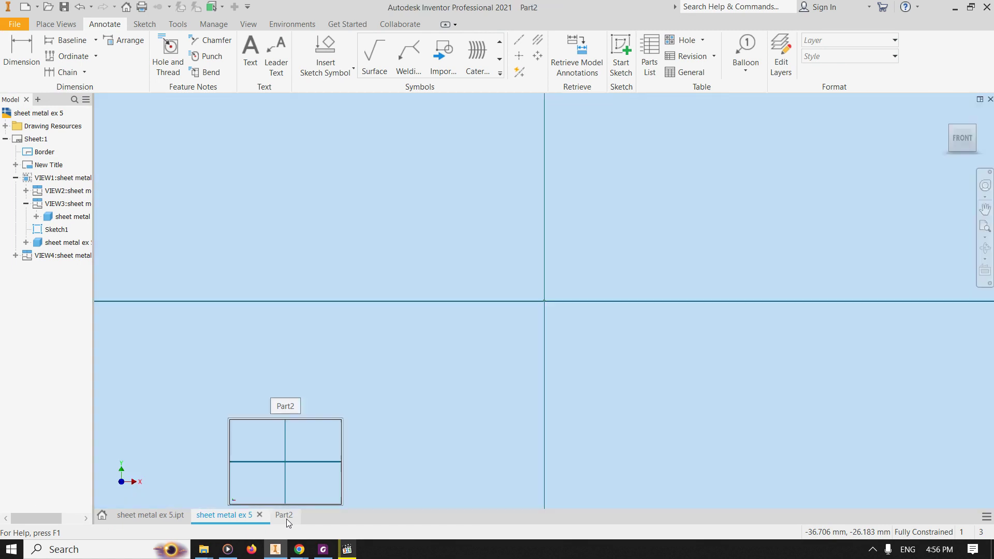
pyautogui.click(72, 48)
pyautogui.scroll(5, 581, 149)
pyautogui.click(455, 217)
pyautogui.click(714, 217)
pyautogui.scroll(-4, 726, 301)
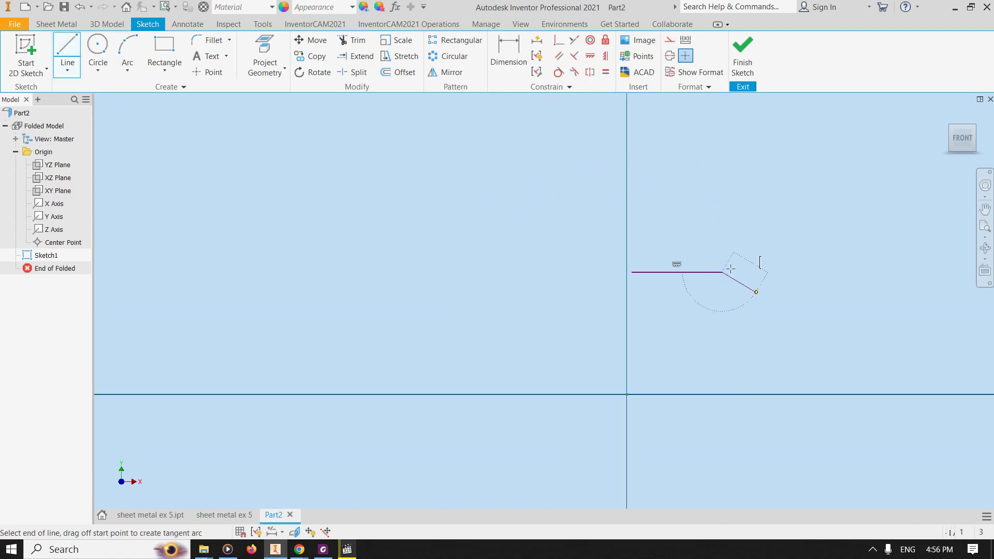
pyautogui.click(723, 370)
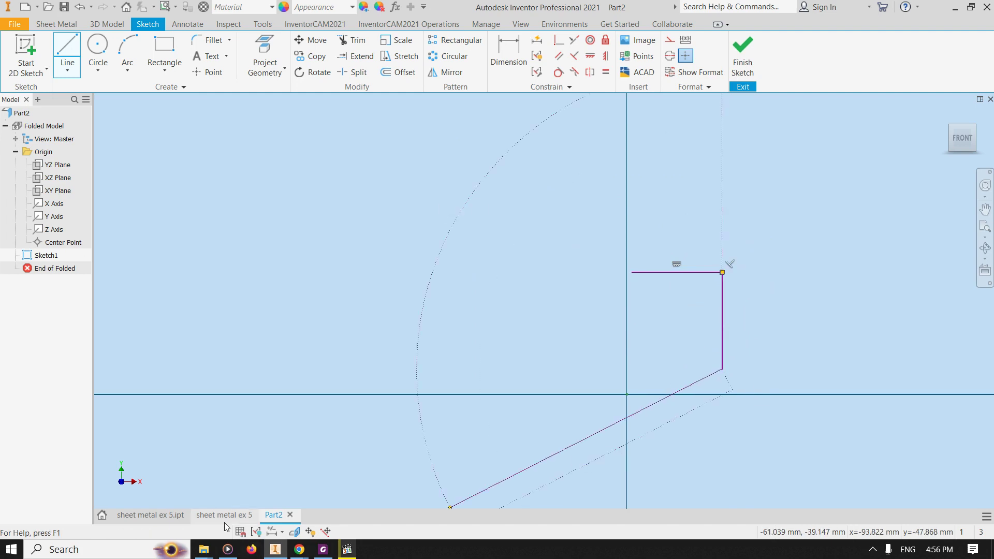
# - Continue the half outline with a short inward edge, a diagonal corner, a vertical side and a horizontal bottom edge ending near the vertical axis
pyautogui.click(224, 516)
pyautogui.click(273, 516)
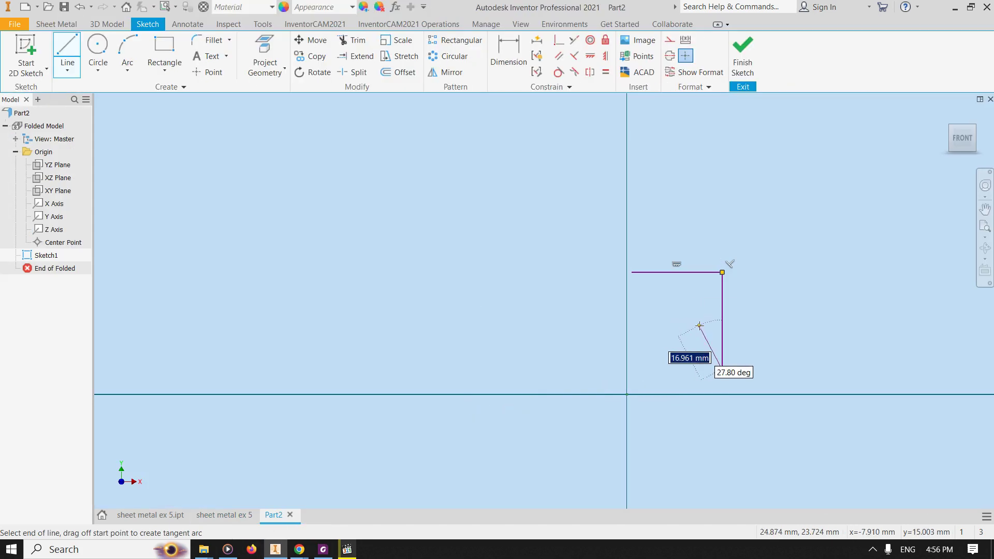
pyautogui.click(702, 369)
pyautogui.click(687, 385)
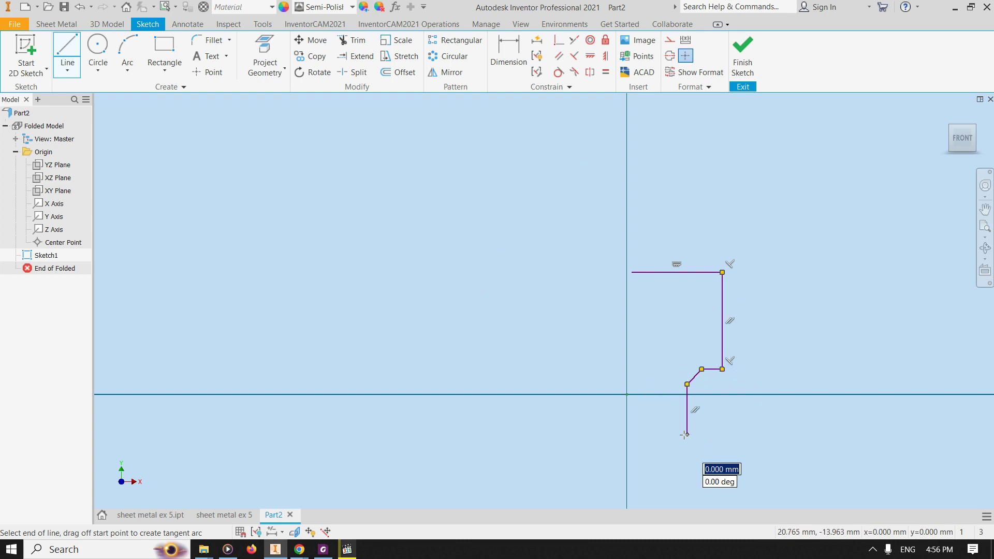
pyautogui.click(236, 516)
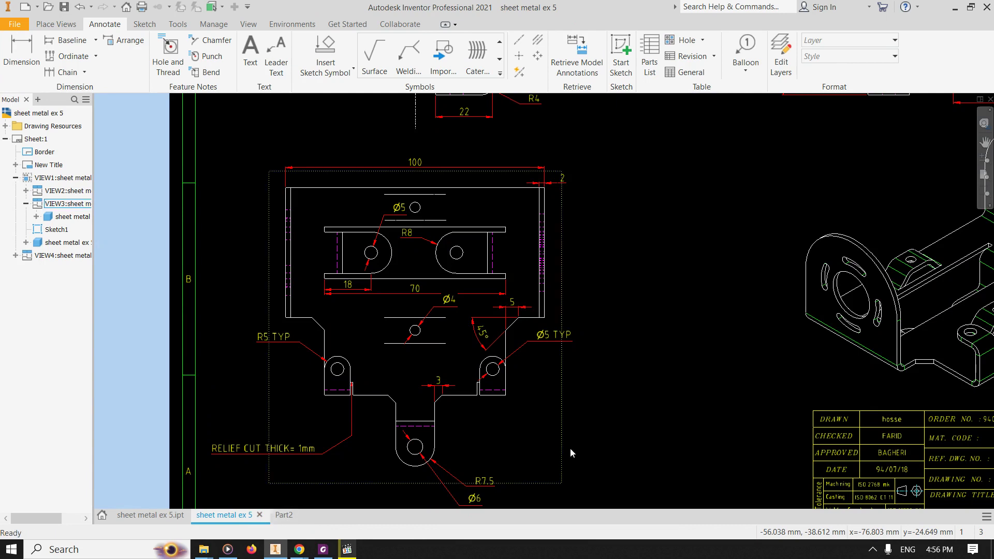
pyautogui.scroll(-3, 754, 397)
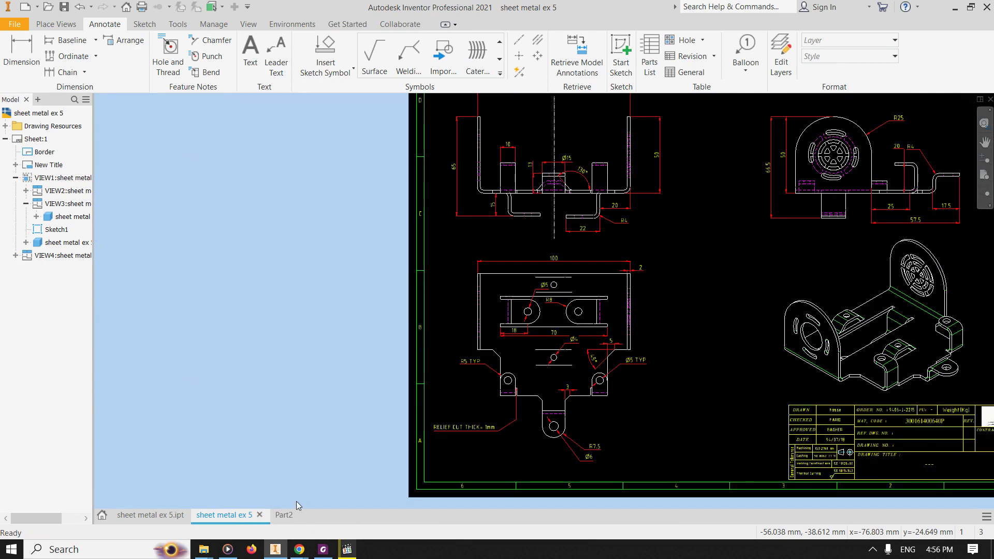
pyautogui.click(283, 515)
pyautogui.click(687, 435)
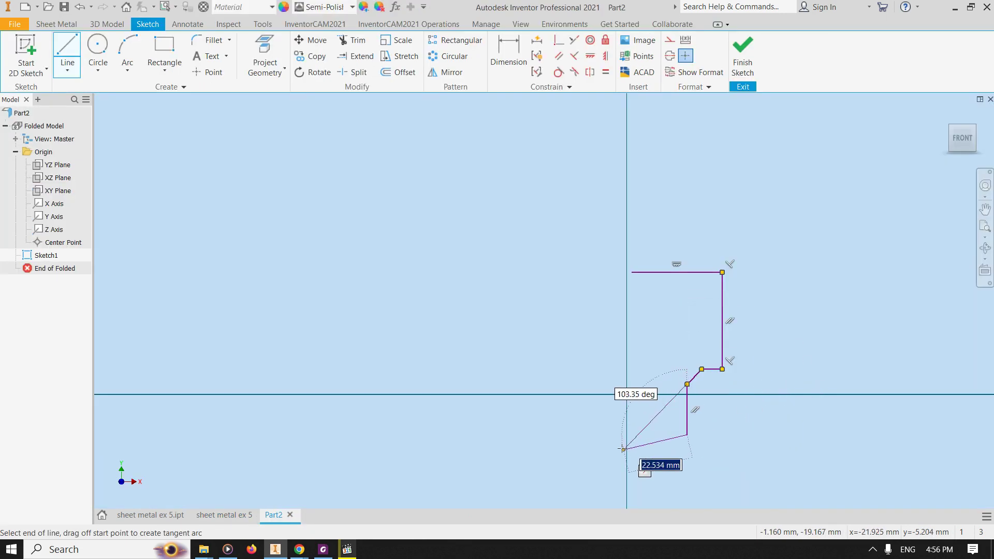
pyautogui.press('Escape')
pyautogui.click(626, 436)
pyautogui.press('Escape')
# - Apply vertical constraints to align the open ends of the upper and bottom edges with each other and the sketch origin
pyautogui.click(605, 56)
pyautogui.click(631, 273)
pyautogui.click(628, 435)
pyautogui.click(624, 437)
pyautogui.click(627, 395)
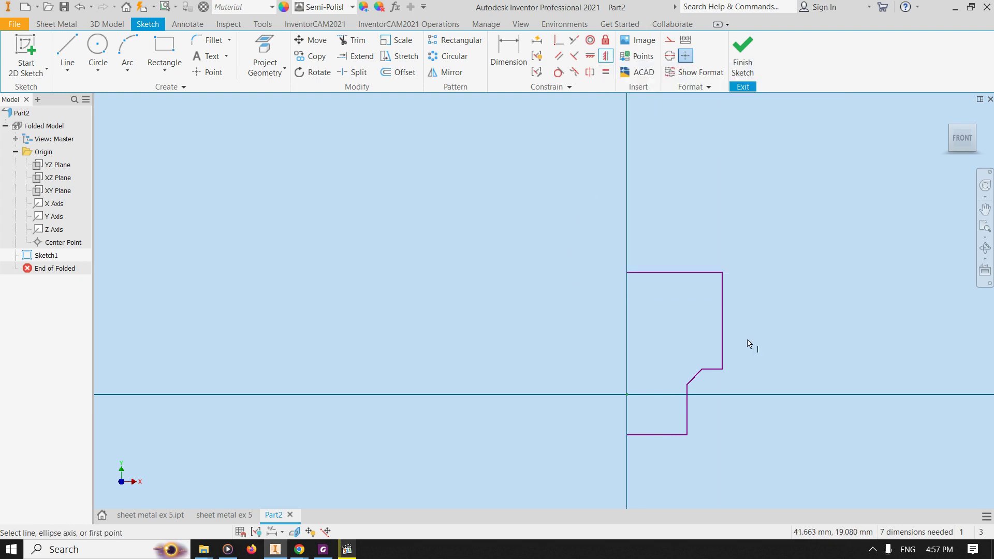
pyautogui.press('d')
pyautogui.click(681, 273)
pyautogui.click(683, 225)
pyautogui.press('Return')
pyautogui.hotkey('ctrl', 'z')
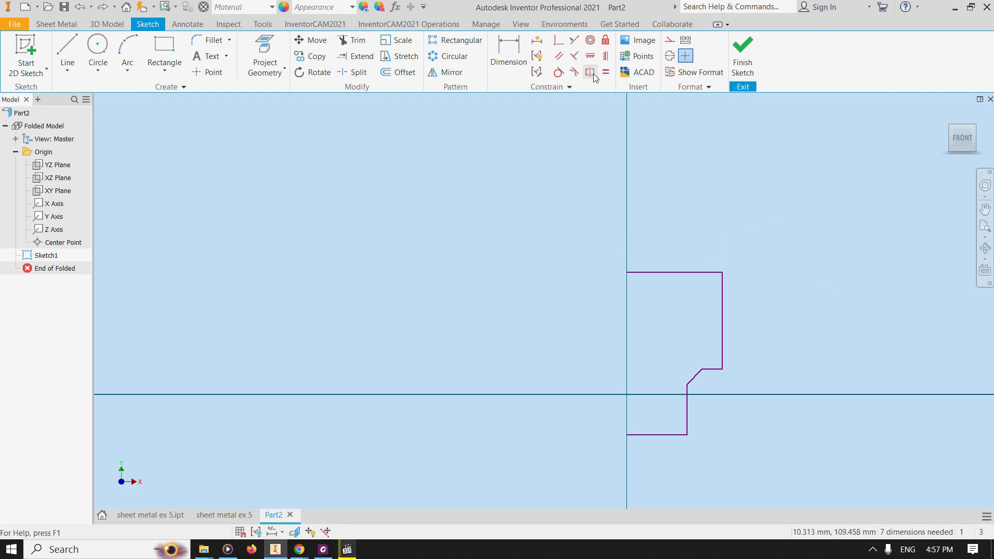
# - Draw a centerline along the vertical axis from the upper edge's open end to the bottom edge's open end
pyautogui.click(670, 56)
pyautogui.click(68, 51)
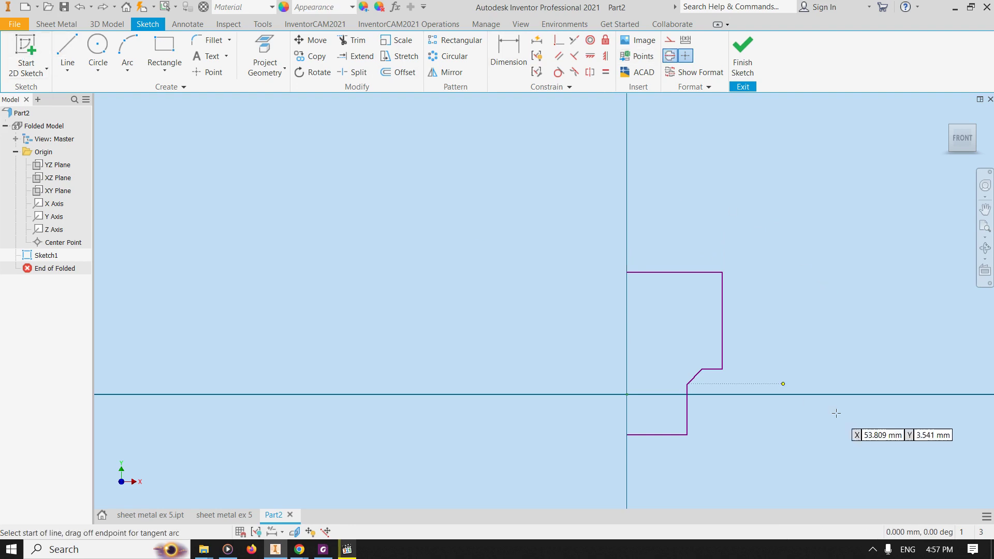
pyautogui.click(627, 272)
pyautogui.click(626, 436)
pyautogui.press('Escape')
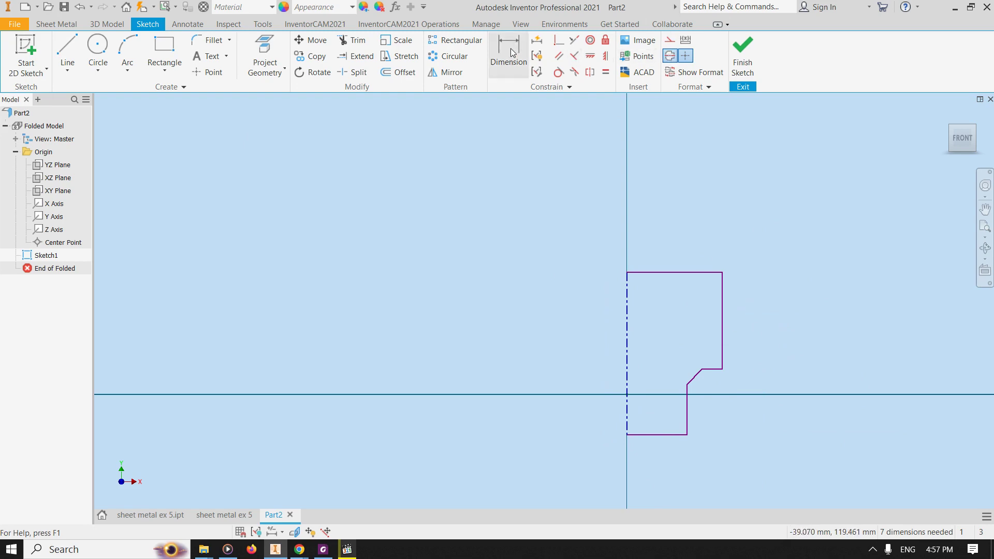
# - Dimension the outer vertical side about the centerline as a 100 mm diameter above the outline
pyautogui.click(511, 52)
pyautogui.click(723, 325)
pyautogui.click(628, 333)
pyautogui.click(666, 247)
pyautogui.write('100')
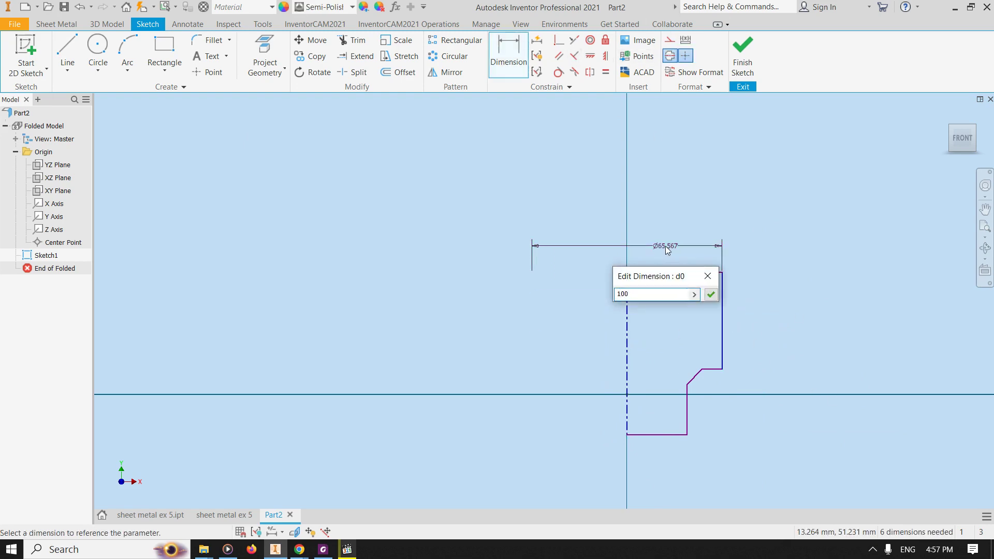
pyautogui.press('Return')
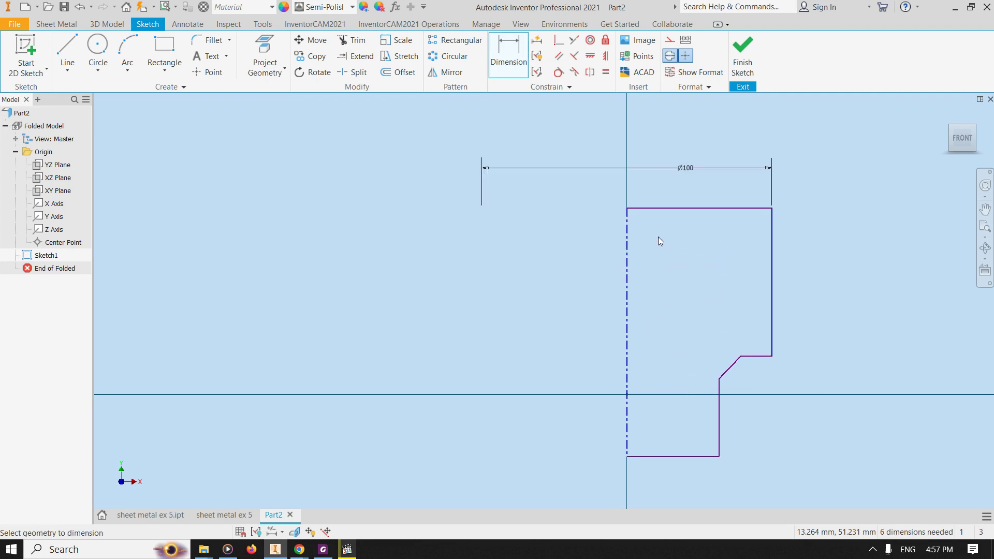
# - Check the top view in the sheet metal ex 5 drawing and set the diagonal corner's horizontal width in Part2 to 5 mm
pyautogui.click(241, 518)
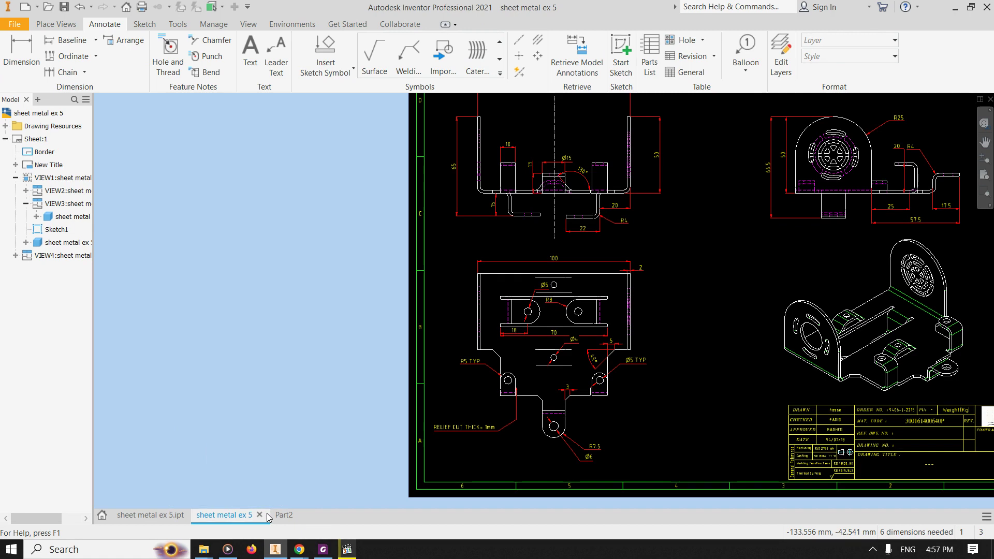
pyautogui.moveTo(269, 516)
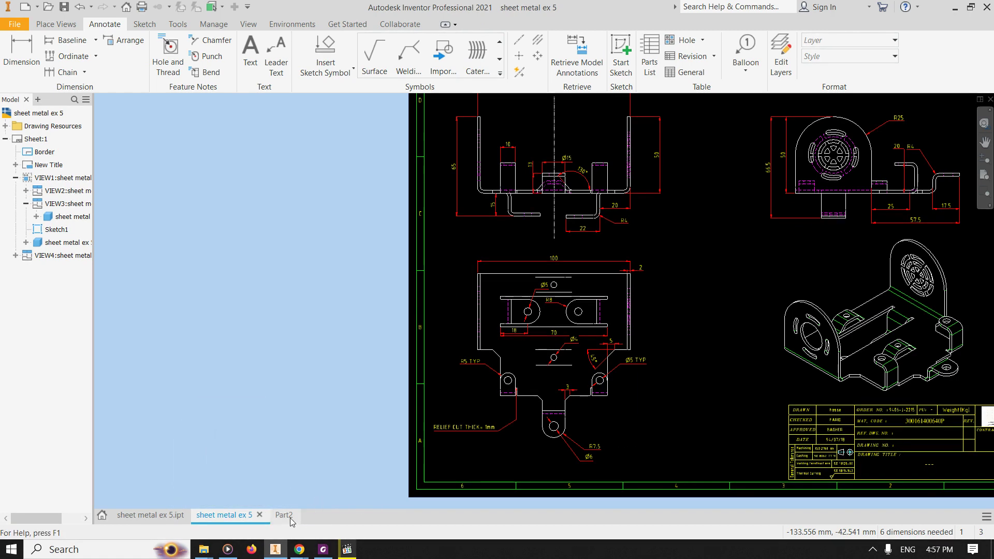
pyautogui.click(285, 519)
pyautogui.click(736, 361)
pyautogui.click(736, 345)
pyautogui.write('5')
pyautogui.press('Return')
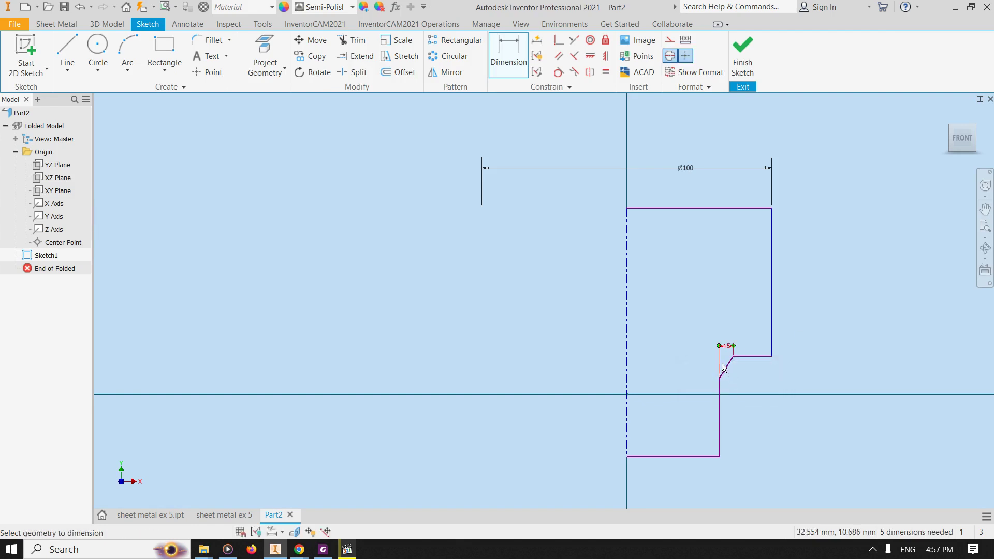
# - Set the angle between the diagonal corner and the short horizontal edge to 45 degrees
pyautogui.click(728, 368)
pyautogui.click(751, 357)
pyautogui.click(697, 361)
pyautogui.write('45')
pyautogui.press('Return')
# - In the sheet metal ex 5 drawing, measure the horizontal distance from the lower vertical side to the bottom tab's near edge
pyautogui.click(237, 516)
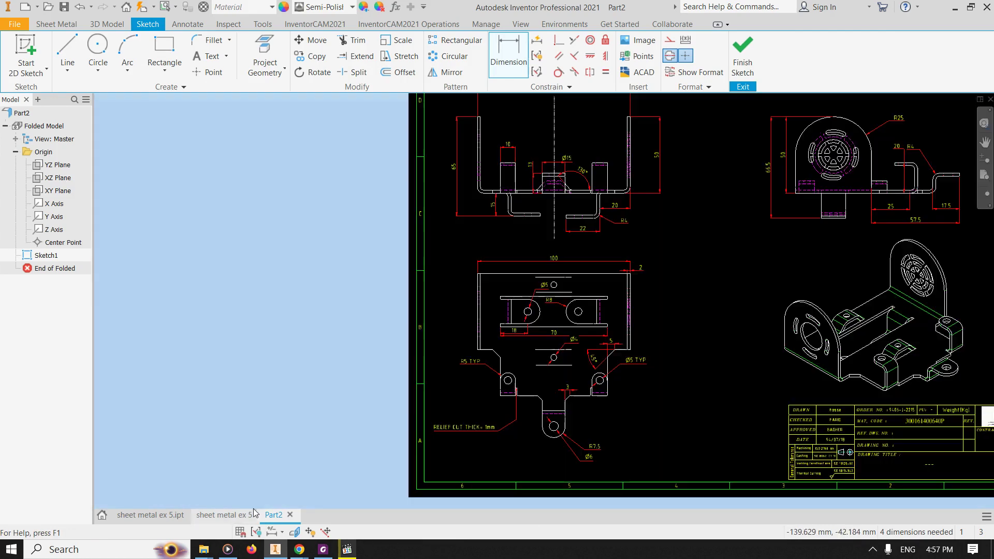
pyautogui.moveTo(276, 517)
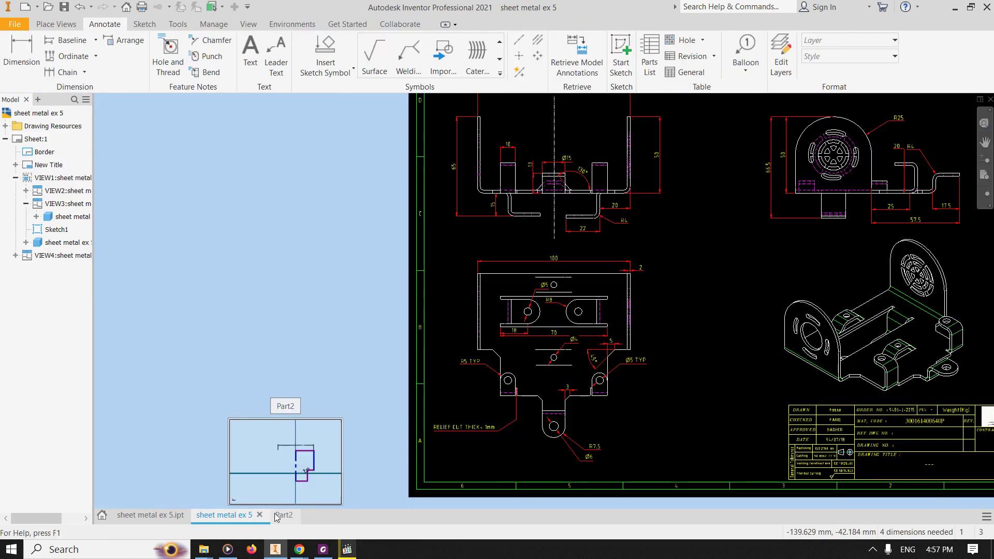
pyautogui.scroll(-3, 616, 418)
pyautogui.press('d')
pyautogui.click(606, 361)
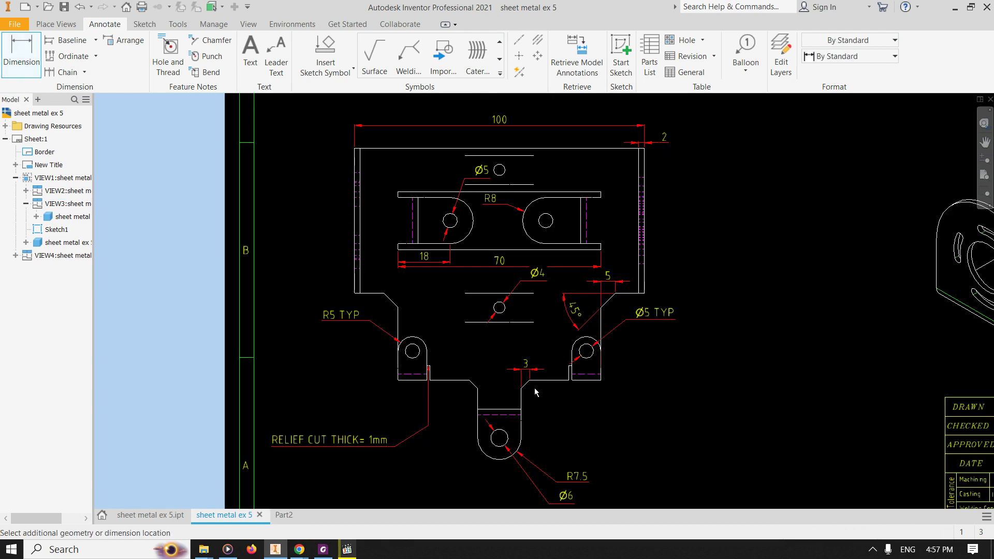
pyautogui.click(516, 409)
pyautogui.rightClick(548, 409)
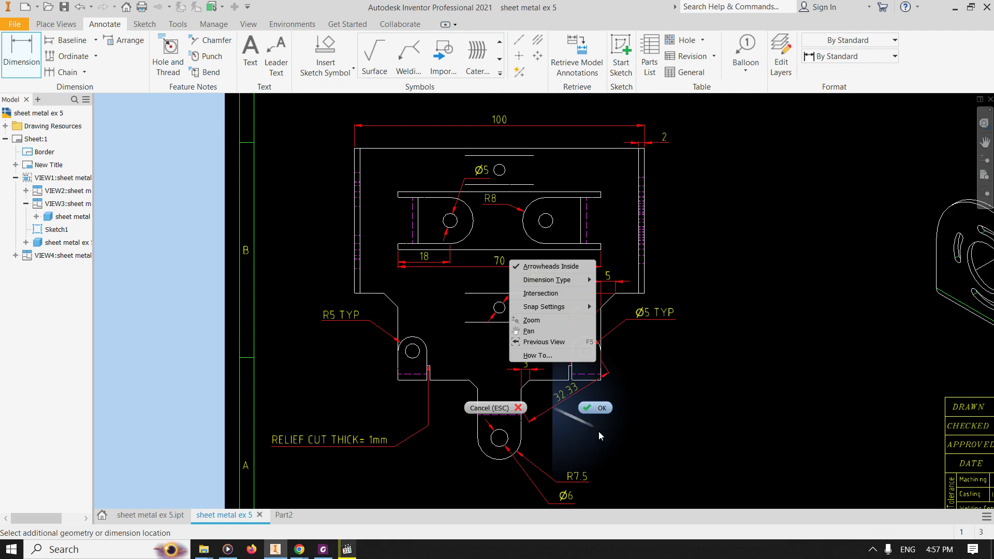
pyautogui.moveTo(572, 287)
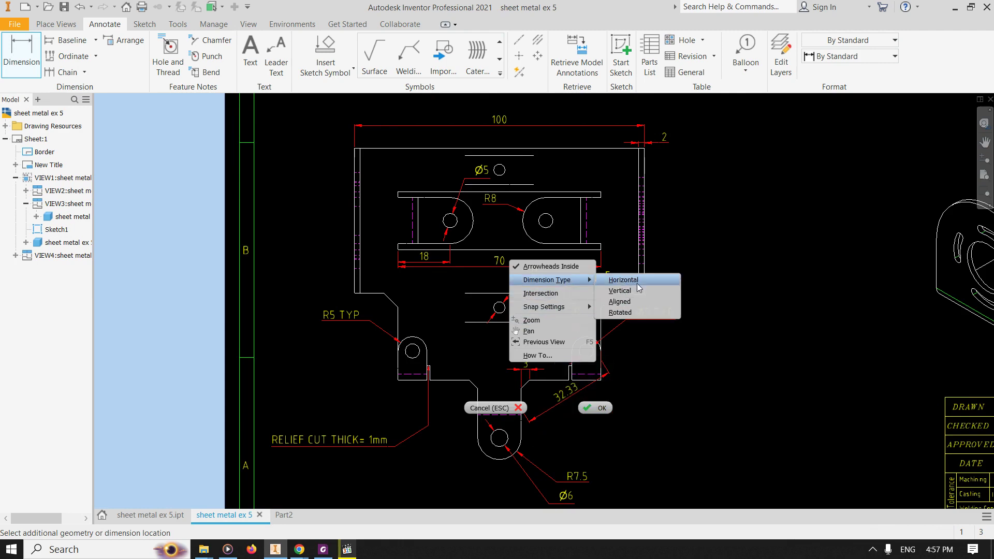
pyautogui.click(619, 301)
pyautogui.rightClick(570, 406)
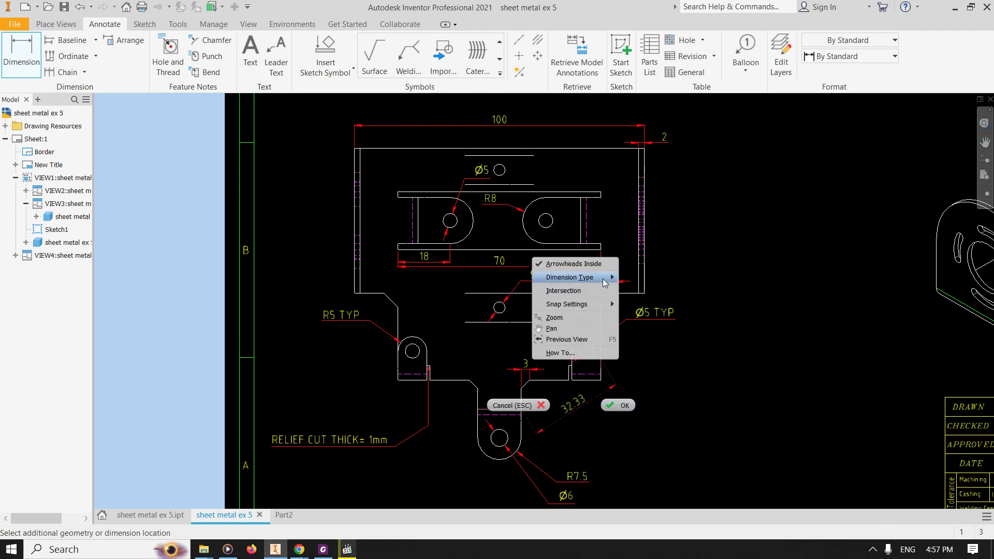
pyautogui.moveTo(605, 279)
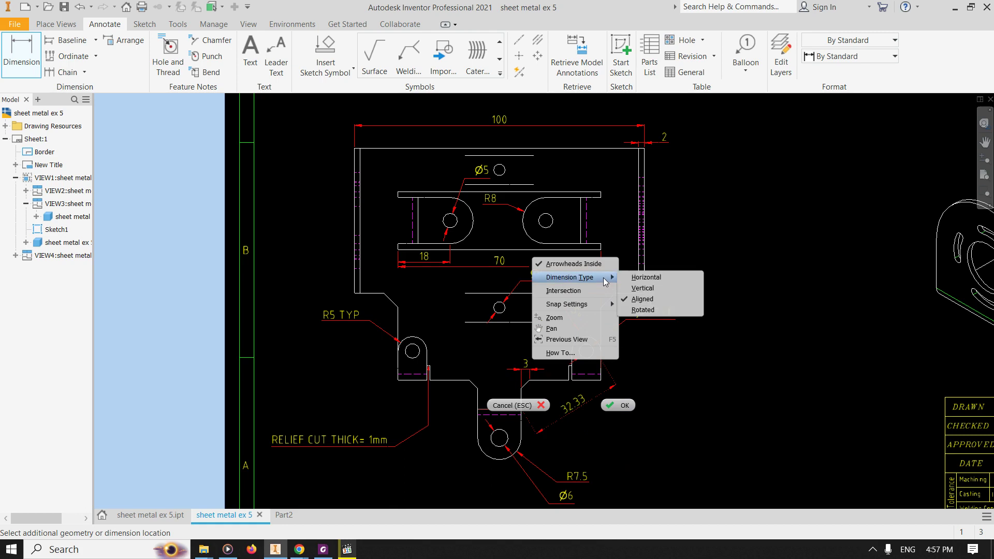
pyautogui.click(654, 278)
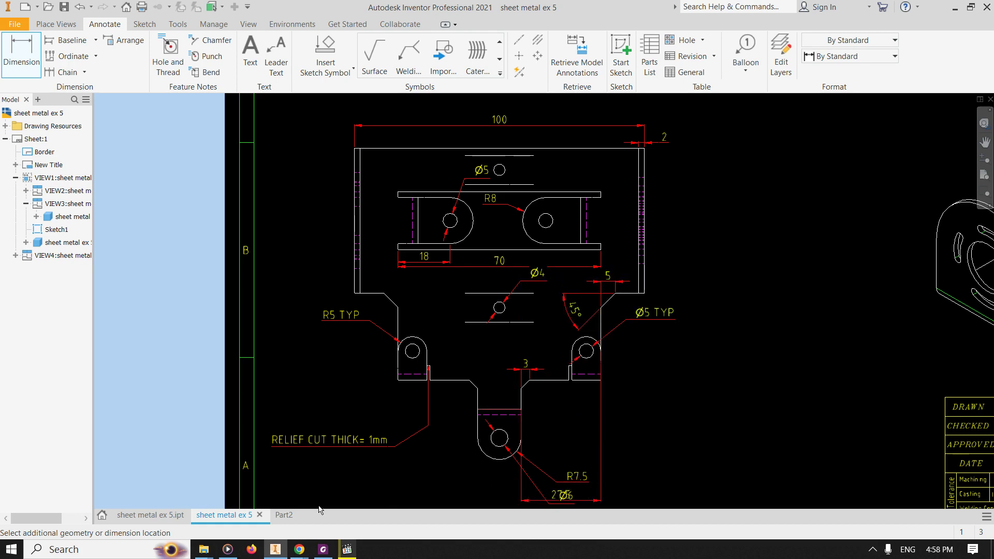
# - In Part2, dimension the outline's bottom horizontal edge at 27.5 mm
pyautogui.click(284, 515)
pyautogui.press('d')
pyautogui.click(689, 457)
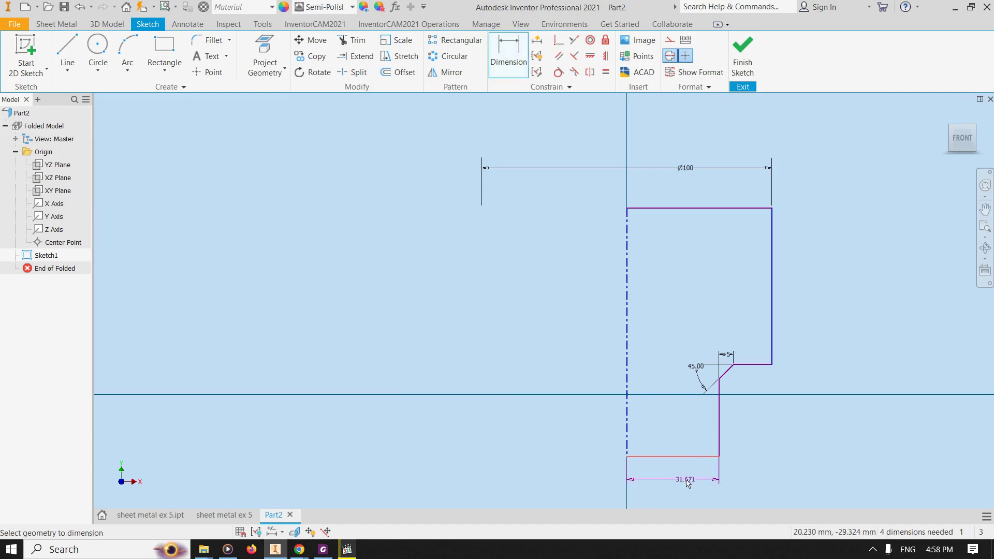
pyautogui.click(684, 488)
pyautogui.write('27.5')
pyautogui.press('Return')
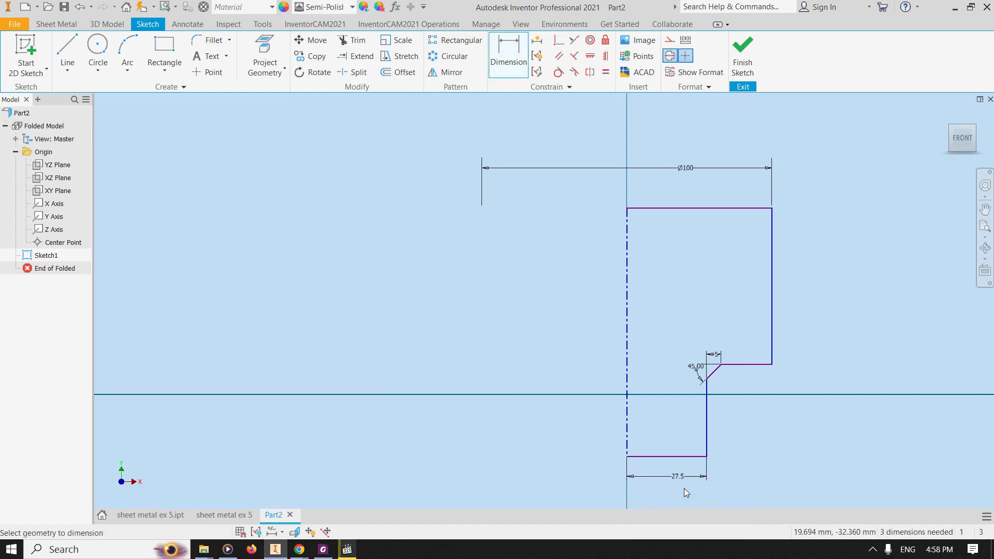
# - Recheck the bottom tab in the sheet metal ex 5 drawing and re-enter 27.5 mm for the bottom edge in Part2
pyautogui.click(217, 515)
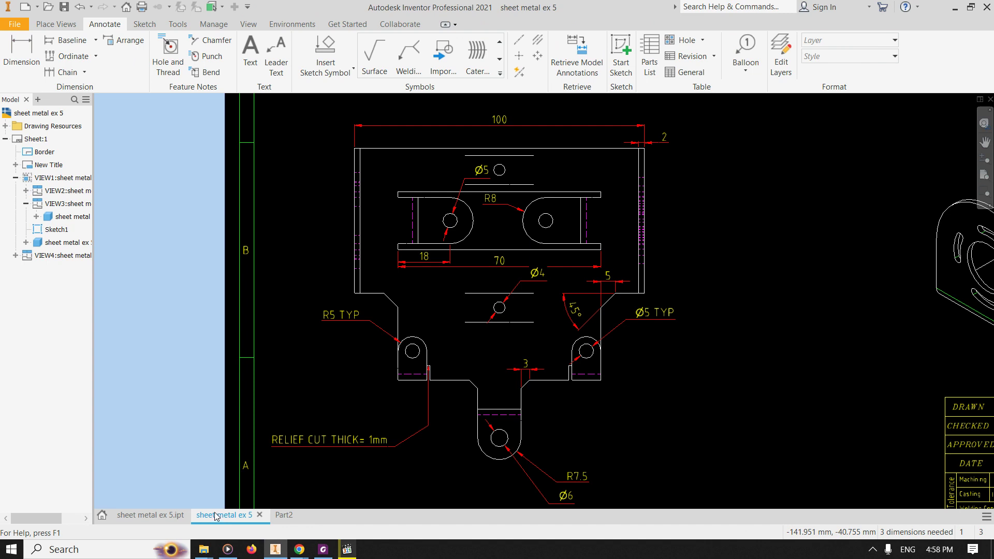
pyautogui.click(285, 515)
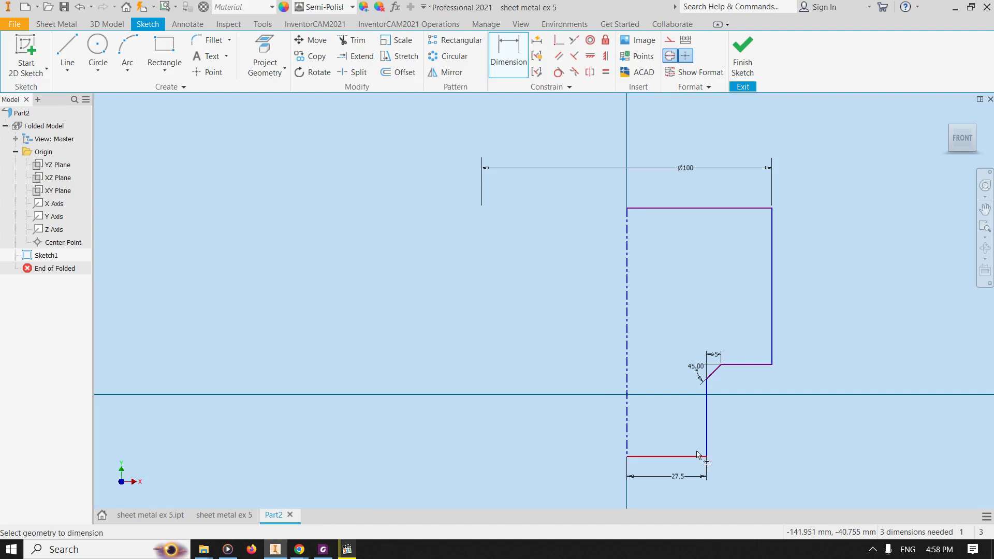
pyautogui.doubleClick(676, 475)
pyautogui.write('27.5')
pyautogui.press('Return')
pyautogui.press('Escape')
# - Delete the outline's bottom horizontal edge together with its 27.5 mm dimension
pyautogui.click(671, 475)
pyautogui.press('Delete')
pyautogui.click(638, 458)
pyautogui.press('Delete')
pyautogui.press('l')
pyautogui.click(707, 456)
pyautogui.click(644, 457)
pyautogui.click(644, 508)
pyautogui.click(627, 508)
pyautogui.moveTo(660, 512); pyautogui.dragTo(660, 438, button='middle')
pyautogui.hotkey('ctrl', 'z')
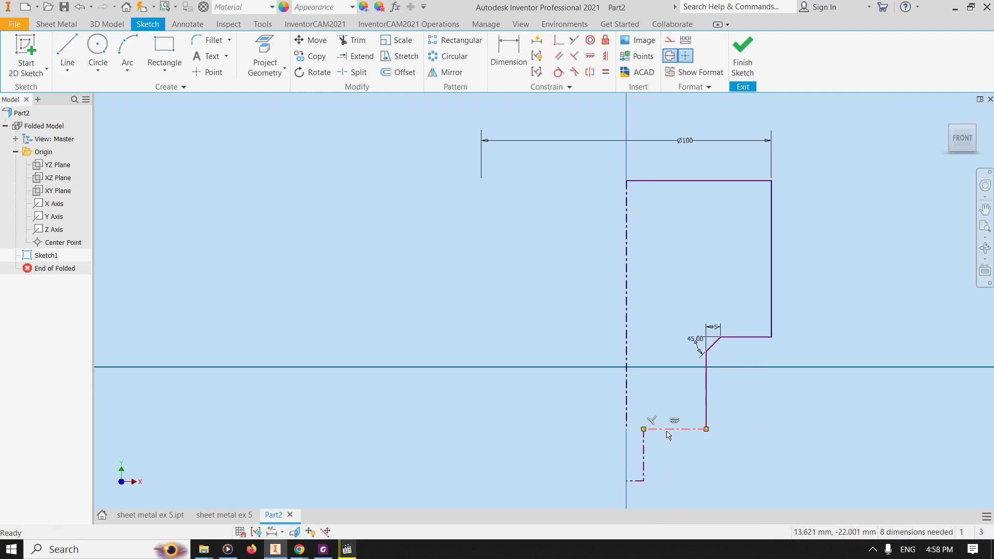
pyautogui.hotkey('ctrl', 'z')
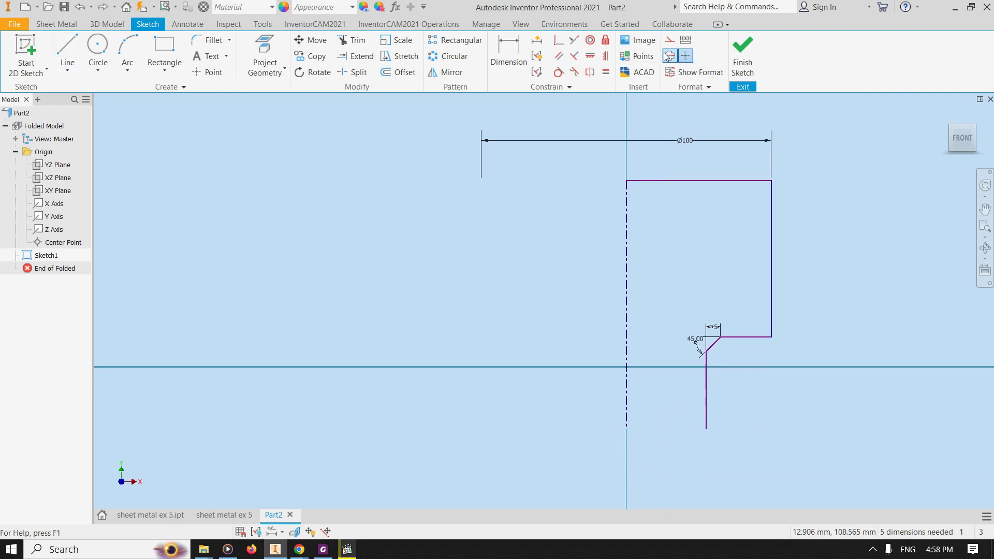
# - With regular lines, extend the outline by an inward edge about 17 mm long, a vertical drop and a short horizontal edge to the axis
pyautogui.click(67, 51)
pyautogui.click(706, 428)
pyautogui.click(655, 429)
pyautogui.click(656, 467)
pyautogui.click(626, 467)
pyautogui.press('Escape')
# - Dimension the step's horizontal inward edge at 27.5 mm
pyautogui.press('d')
pyautogui.click(689, 429)
pyautogui.click(754, 467)
pyautogui.write('27.5')
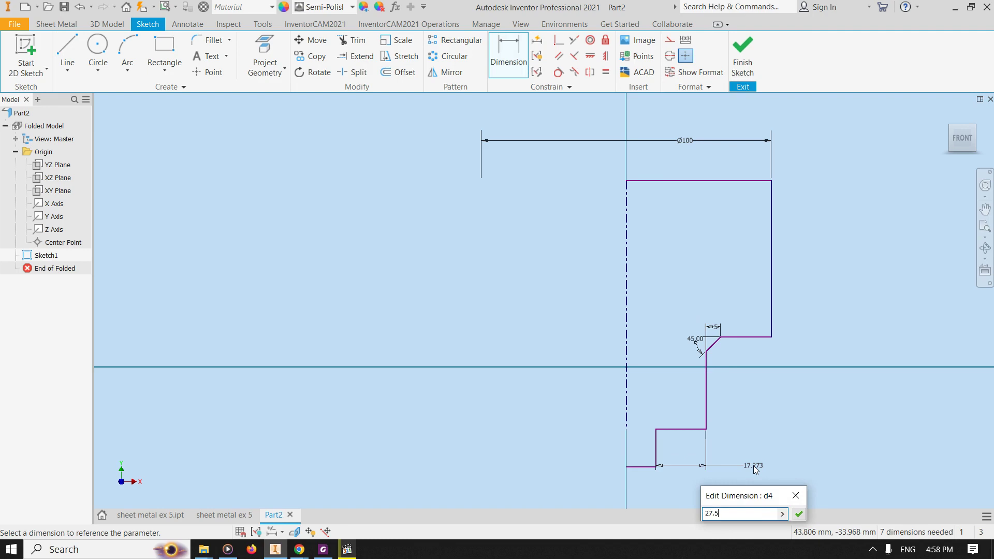
pyautogui.press('Return')
pyautogui.press('Escape')
# - Try to reposition the lower outline by its open end and inward edge and delete the 27.5 mm dimension, and undo these changes
pyautogui.moveTo(597, 468); pyautogui.dragTo(617, 467)
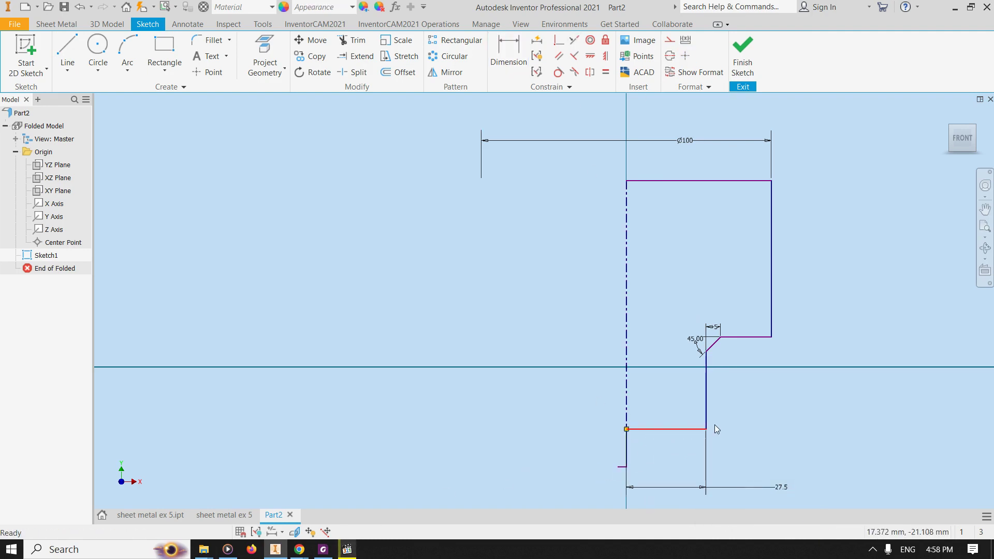
pyautogui.moveTo(712, 429); pyautogui.dragTo(722, 426)
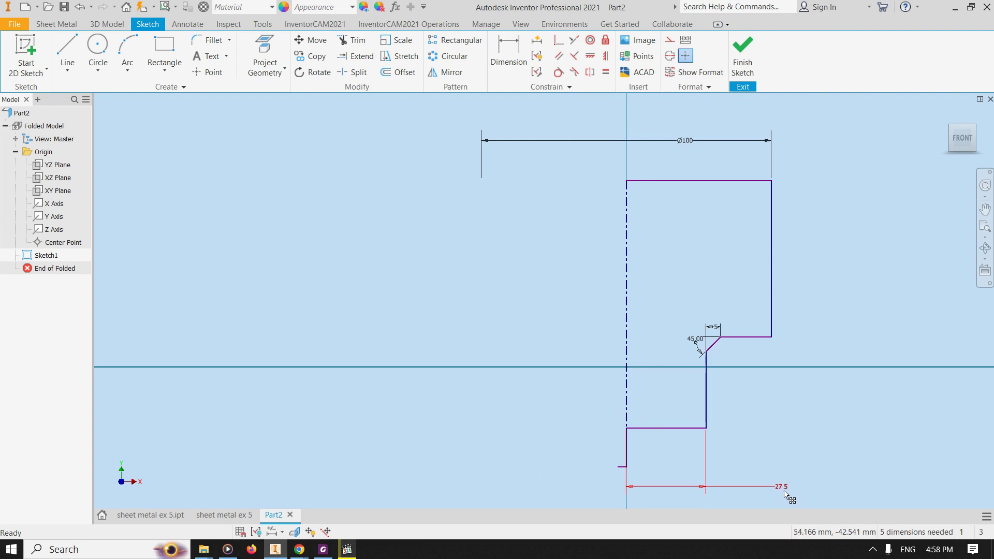
pyautogui.click(781, 488)
pyautogui.press('Delete')
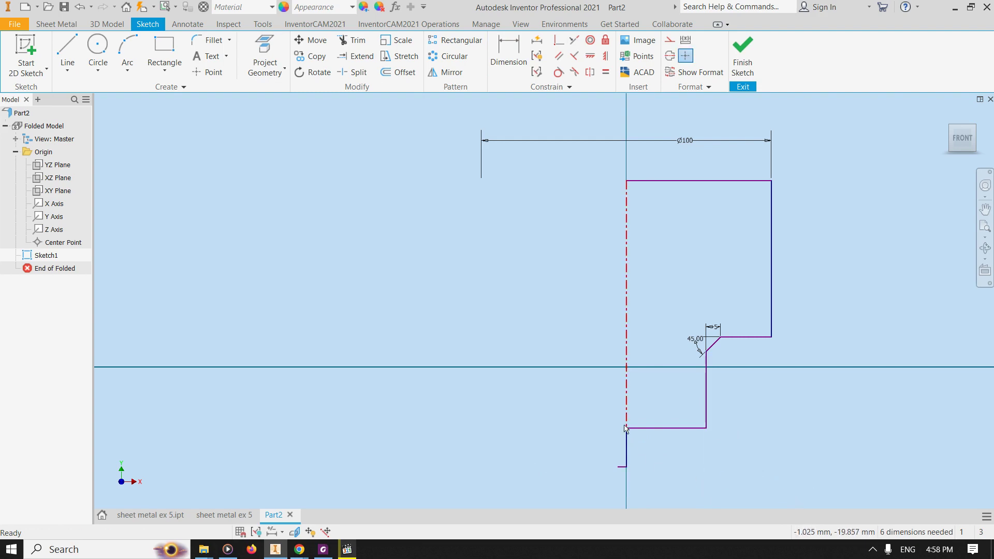
pyautogui.hotkey('ctrl', 'z')
pyautogui.hotkey('ctrl', 'z')
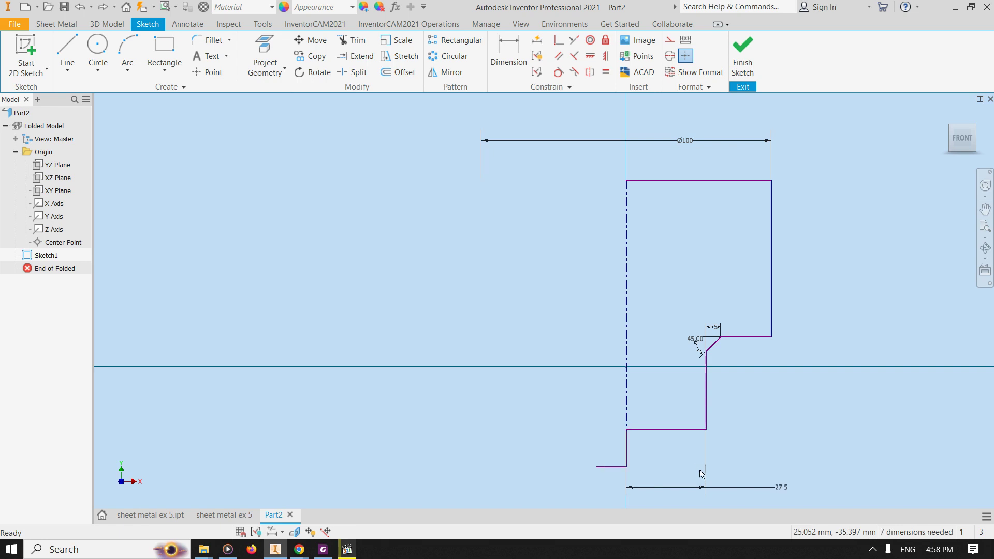
# - In the sheet metal ex 5 drawing, measure the horizontal distance from the bottom tab's rounded end to the lower vertical side
pyautogui.click(236, 515)
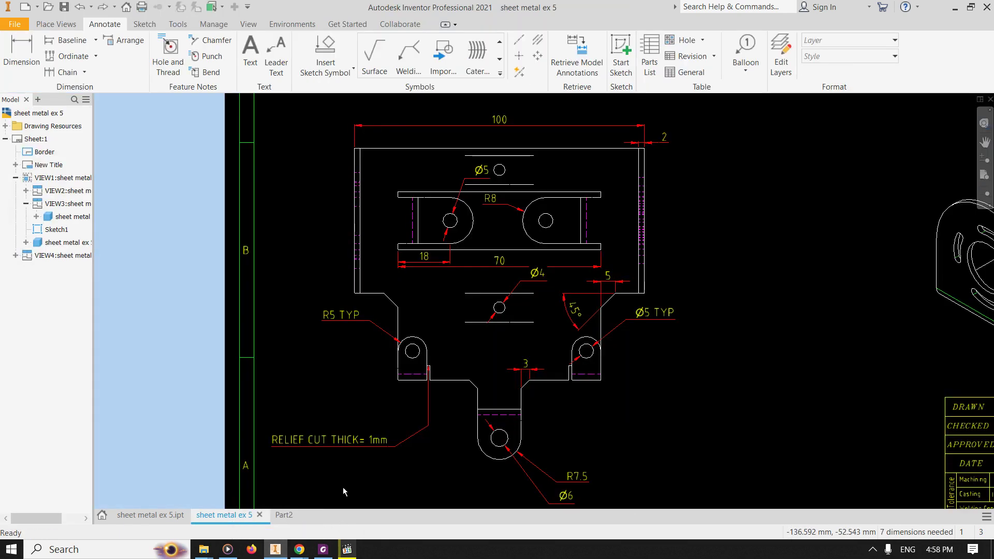
pyautogui.press('d')
pyautogui.click(500, 459)
pyautogui.click(599, 353)
pyautogui.rightClick(559, 432)
pyautogui.moveTo(570, 303)
pyautogui.click(633, 314)
pyautogui.rightClick(593, 408)
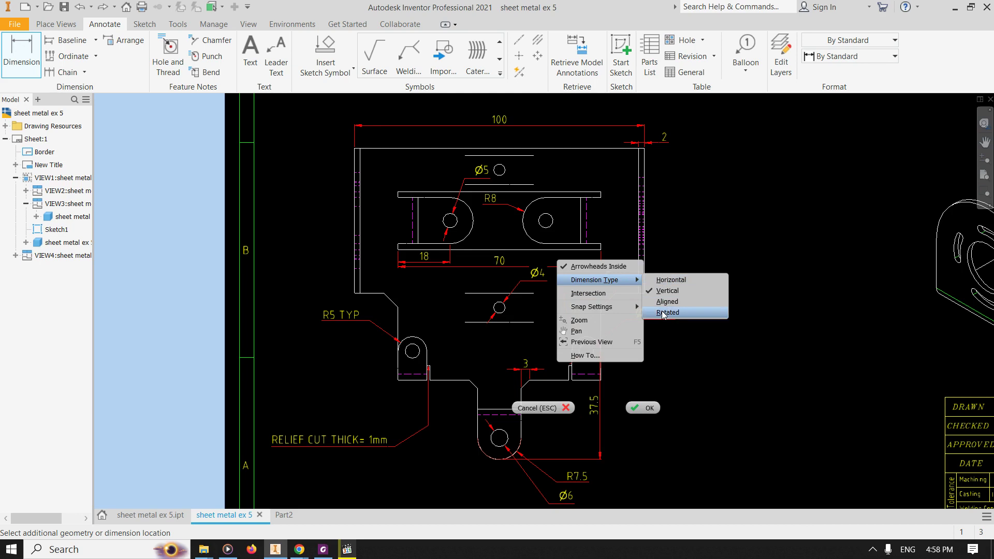
pyautogui.press('Escape')
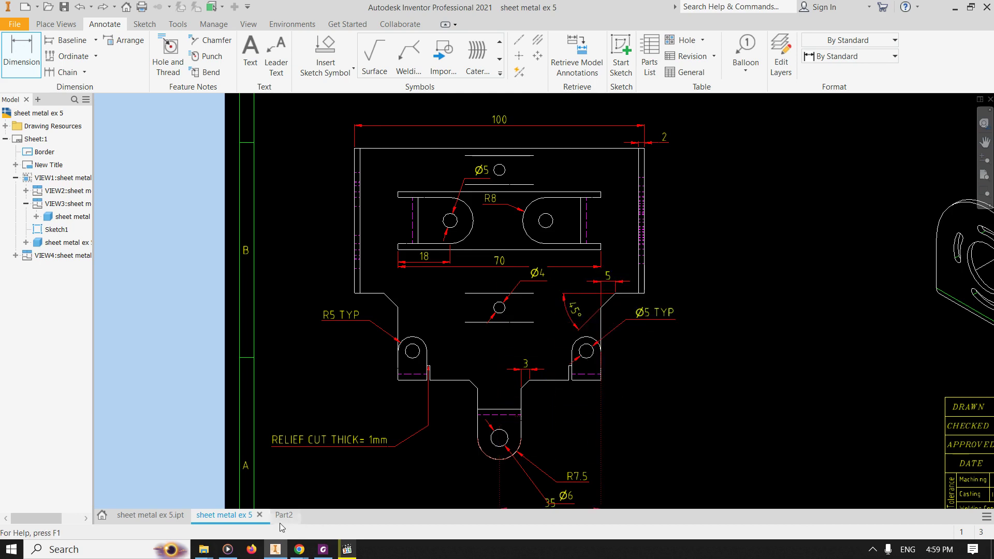
# - In Part2, replace the inward edge's dimension with a 35 mm distance between the lower vertical side and the outline's open bottom end
pyautogui.click(284, 515)
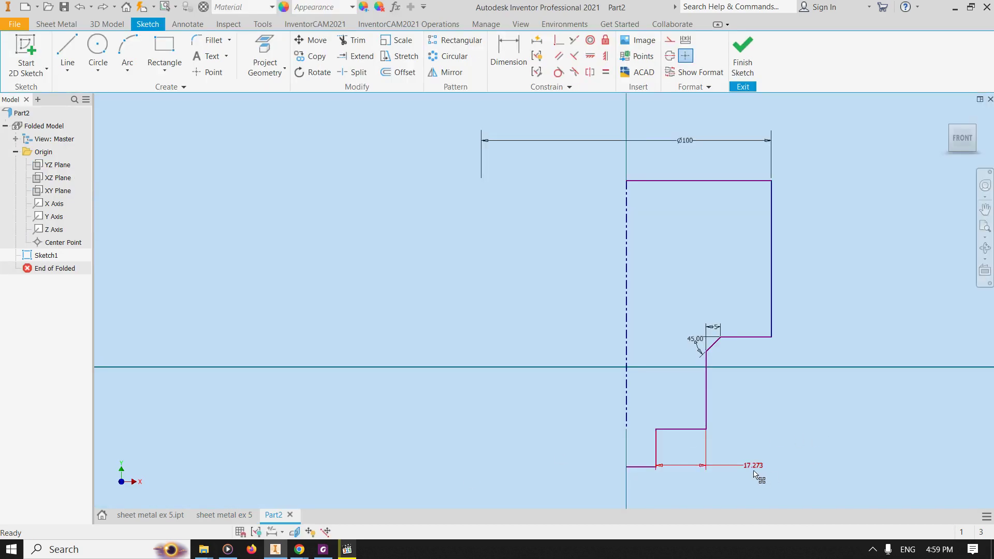
pyautogui.press('Escape')
pyautogui.press('d')
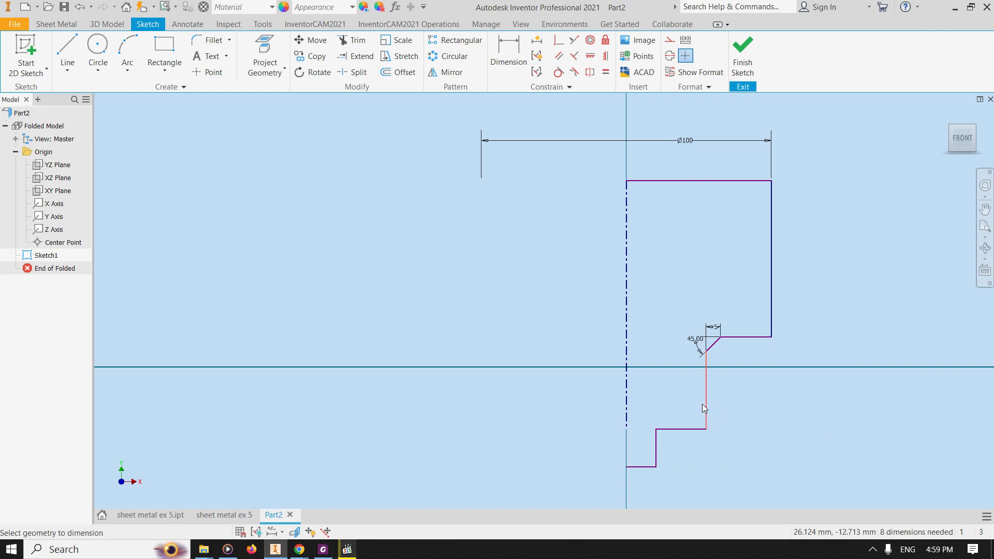
pyautogui.click(705, 407)
pyautogui.click(627, 467)
pyautogui.click(697, 496)
pyautogui.write('35')
pyautogui.press('Return')
pyautogui.press('Escape')
# - Move the outline's open bottom end onto the vertical axis and constrain it vertically to the sketch origin
pyautogui.moveTo(605, 467); pyautogui.dragTo(627, 467)
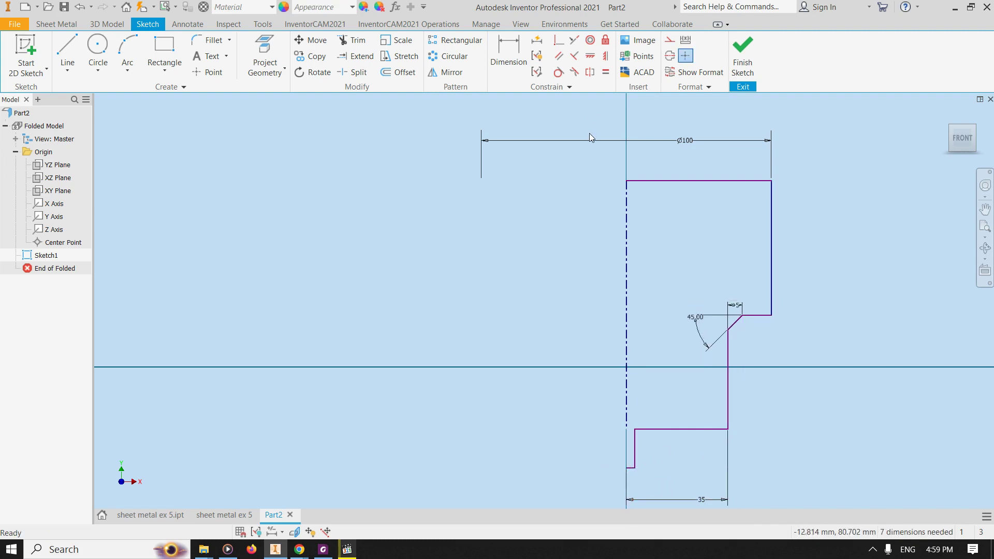
pyautogui.click(605, 56)
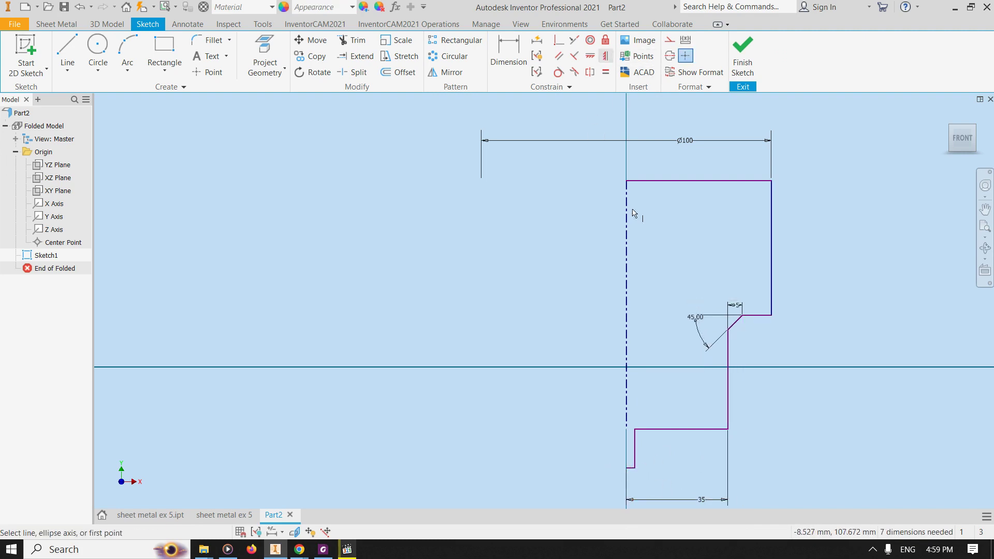
pyautogui.click(627, 468)
pyautogui.click(625, 367)
pyautogui.click(626, 368)
pyautogui.press('Escape')
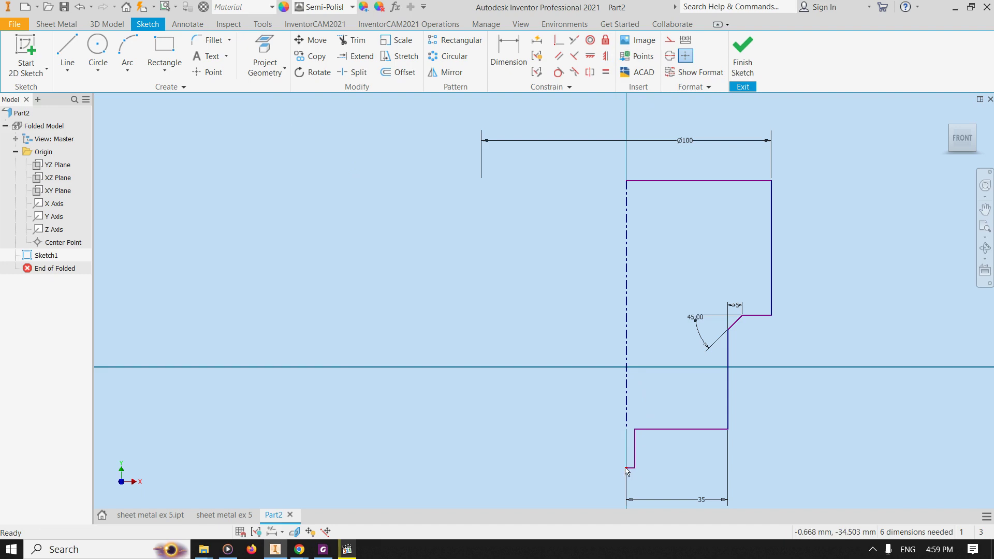
# - Dimension the horizontal inward edge of the half outline's lower part at 27.5 mm
pyautogui.press('d')
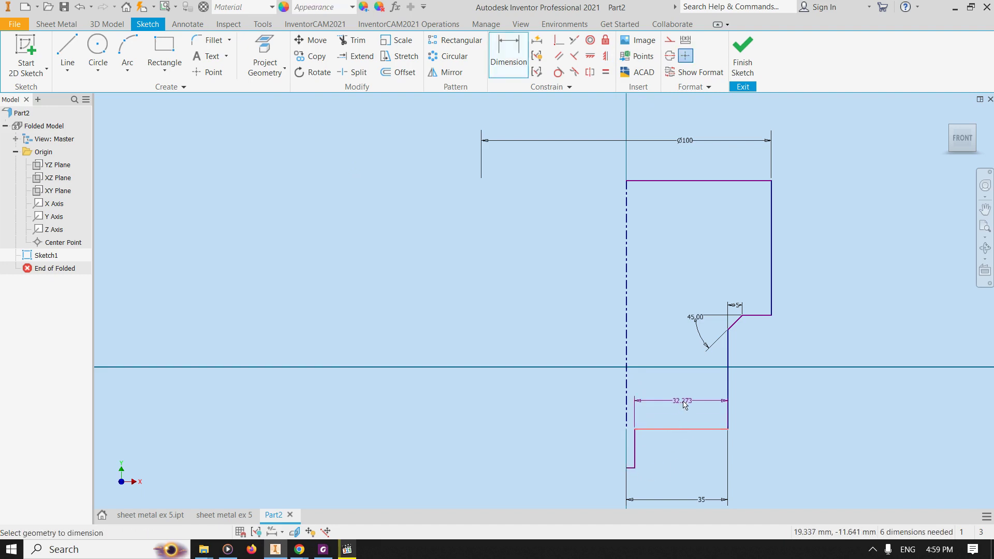
pyautogui.click(682, 401)
pyautogui.write('27.5')
pyautogui.press('Return')
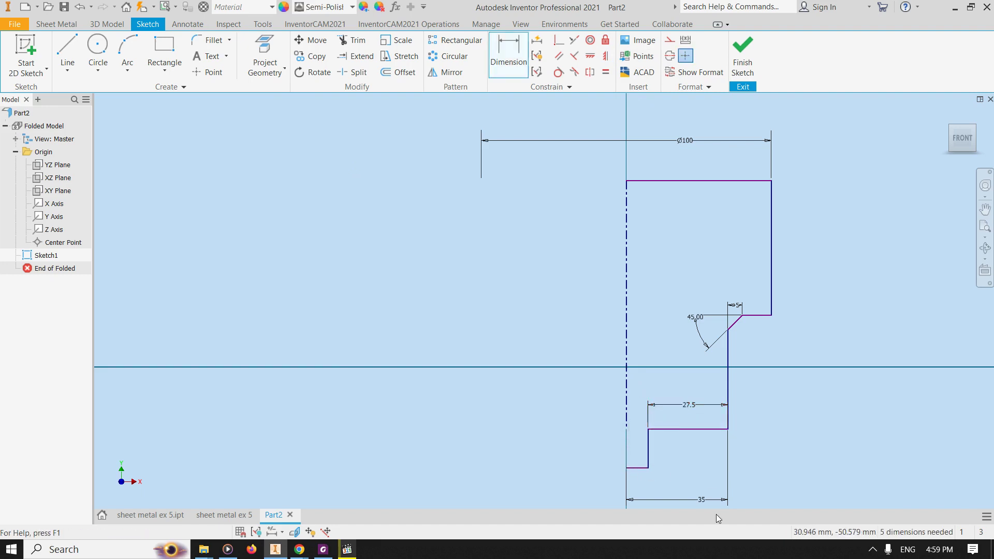
# - In the sheet metal ex 5 drawing, dimension the vertical distance from the bottom tab's bend line to the bracket's top edge
pyautogui.click(224, 515)
pyautogui.press('d')
pyautogui.click(511, 410)
pyautogui.click(501, 149)
pyautogui.click(303, 237)
# - Add vertical dimensions for the narrower lower section and the wide upper section in the same drawing view
pyautogui.click(412, 380)
pyautogui.click(367, 293)
pyautogui.click(316, 322)
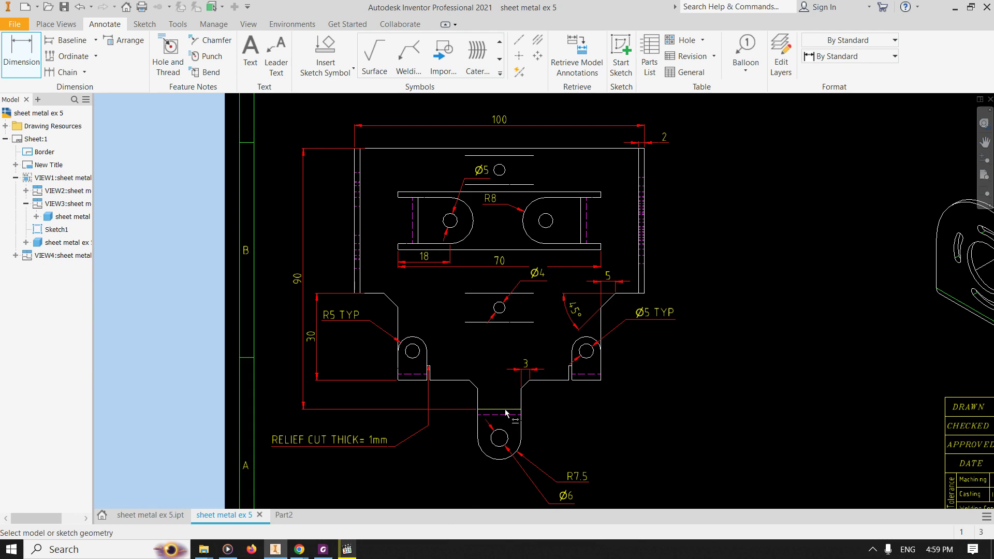
pyautogui.click(352, 228)
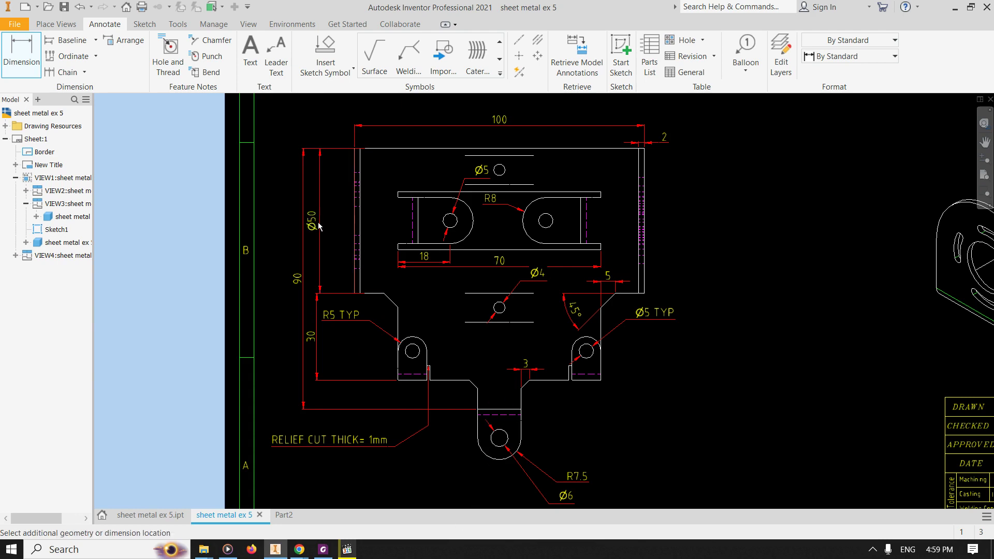
pyautogui.click(318, 226)
pyautogui.press('Escape')
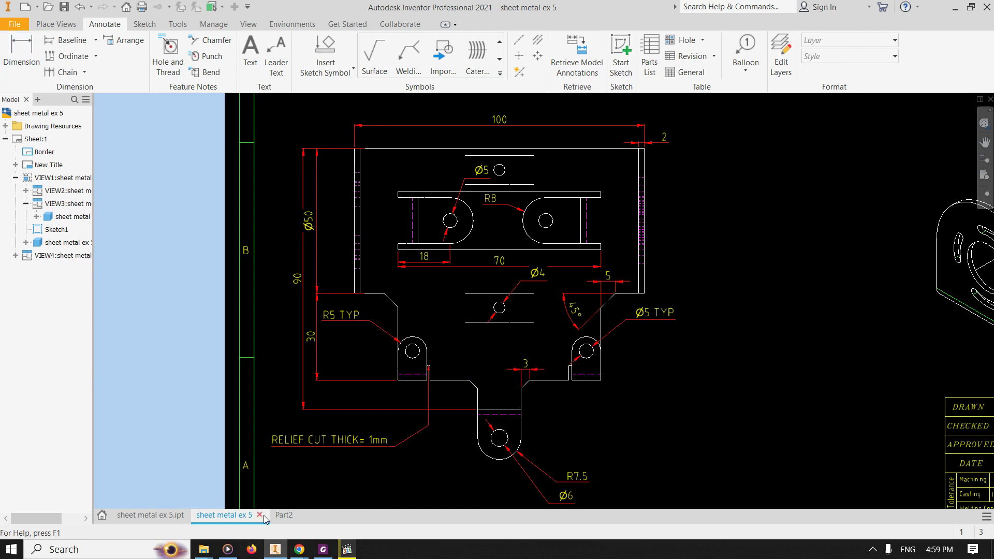
# - In Part2, dimension the short vertical side of the bottom tab at 10 mm
pyautogui.click(284, 515)
pyautogui.press('d')
pyautogui.click(647, 455)
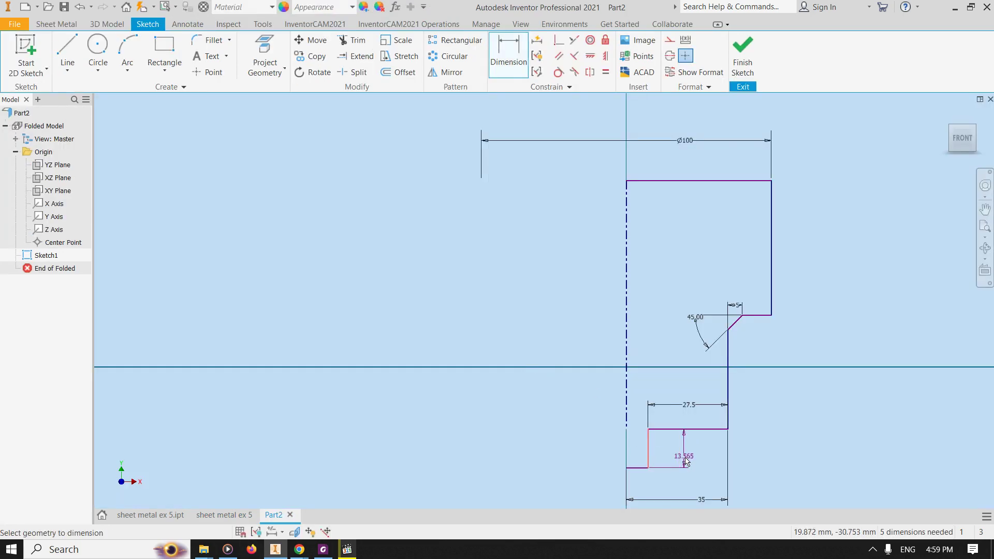
pyautogui.click(684, 458)
pyautogui.write('10')
pyautogui.press('Return')
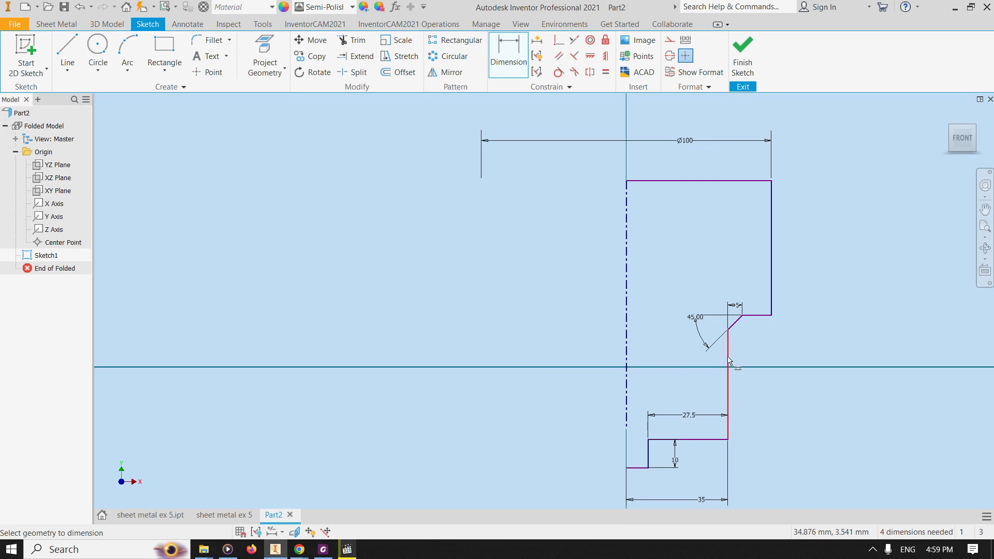
# - Set a 30 mm vertical distance between the lower horizontal edge and the horizontal edge above the 45° chamfer
pyautogui.click(714, 440)
pyautogui.click(756, 315)
pyautogui.click(794, 383)
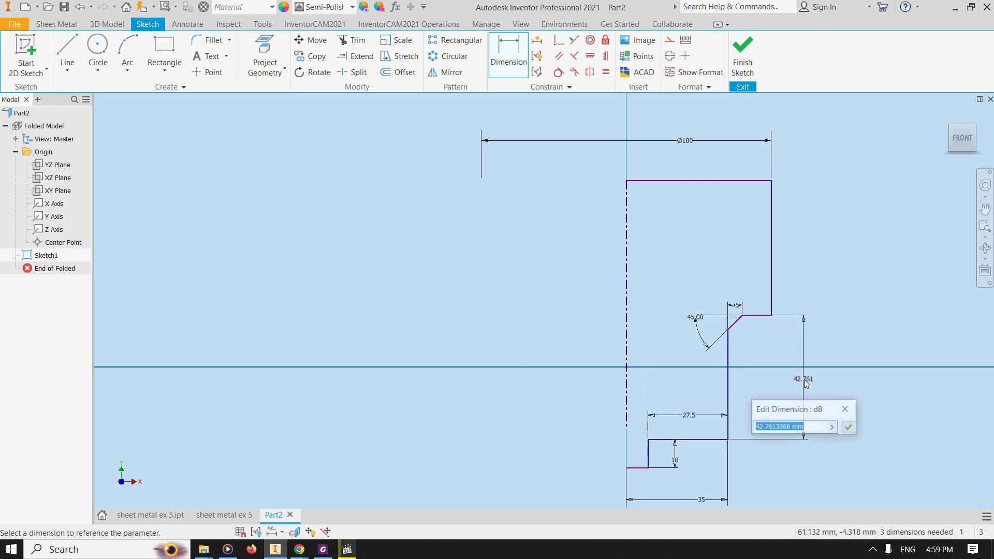
pyautogui.write('30')
pyautogui.press('Return')
# - Dimension the outline's upper outer vertical side at 50 mm
pyautogui.click(771, 228)
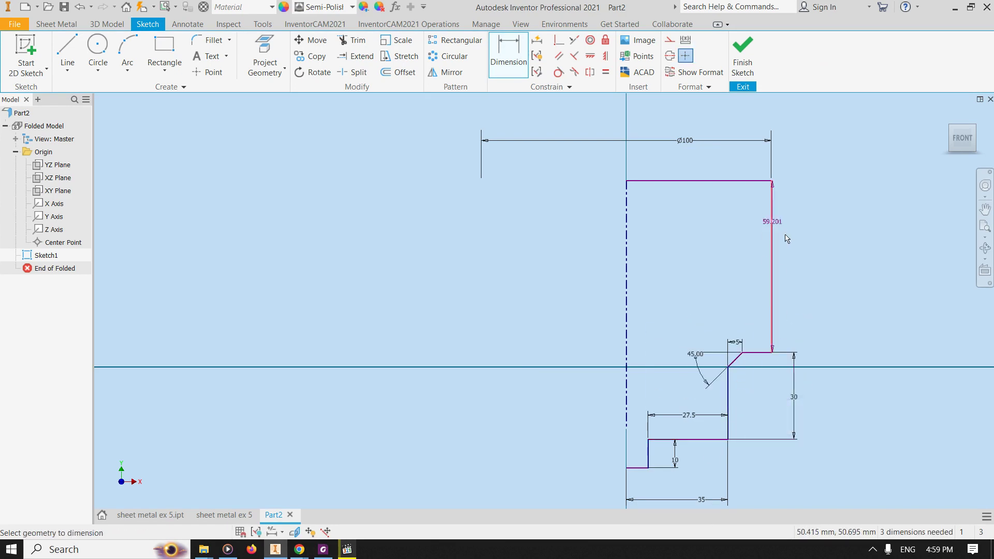
pyautogui.click(820, 258)
pyautogui.write('50')
pyautogui.press('Return')
# - Try to dimension the overall height between the bottom tab's lower edge and the outline's top edge
pyautogui.click(641, 469)
pyautogui.click(701, 209)
pyautogui.click(925, 343)
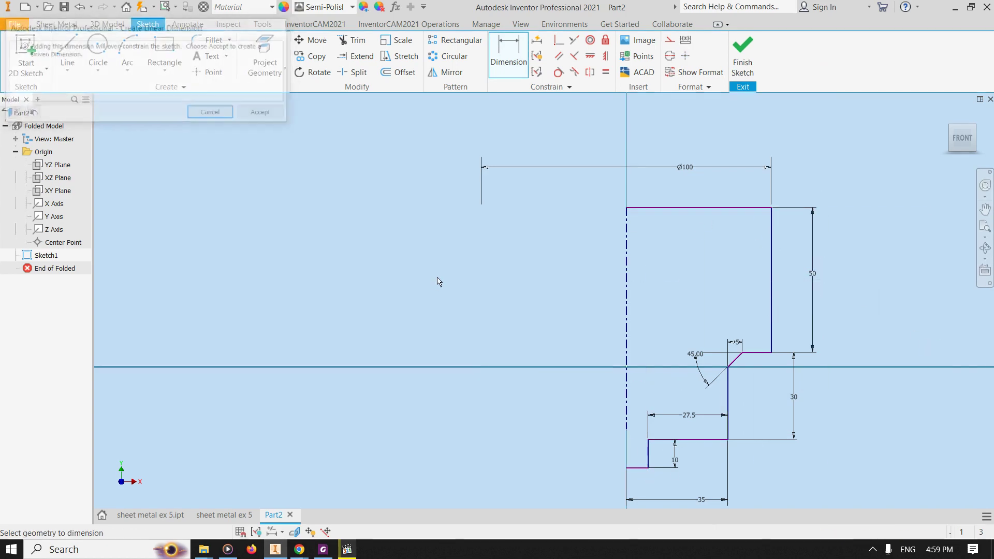
pyautogui.press('Escape')
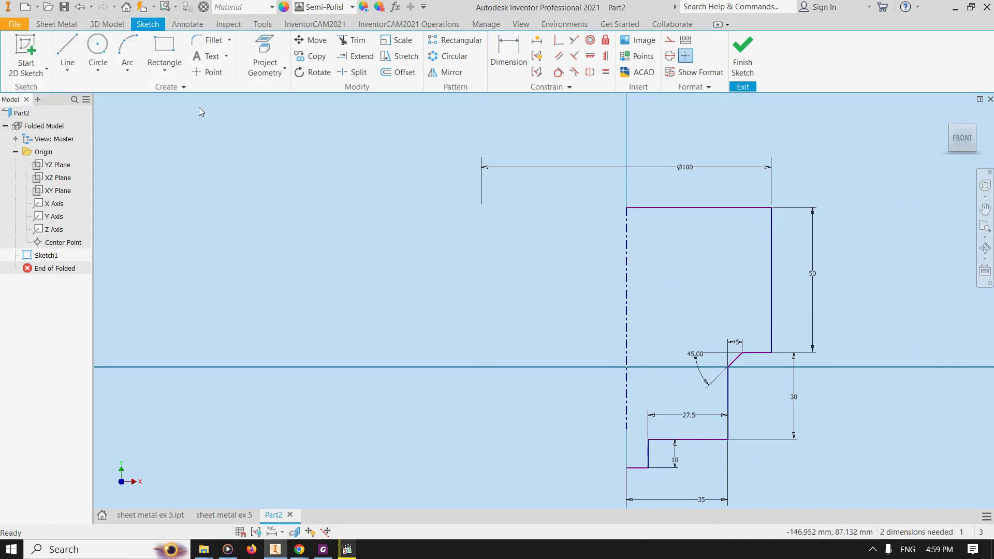
# - Mirror the half outline about the vertical centerline to complete the symmetric bracket profile
pyautogui.click(446, 72)
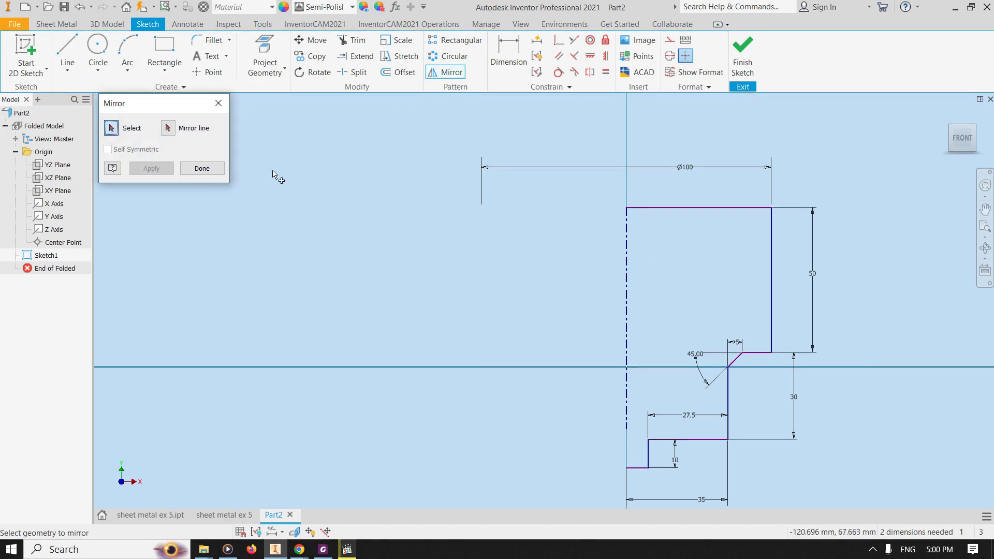
pyautogui.moveTo(836, 160)
pyautogui.mouseDown()
pyautogui.moveTo(657, 473)
pyautogui.moveTo(634, 494)
pyautogui.mouseUp()
pyautogui.click(168, 127)
pyautogui.click(629, 272)
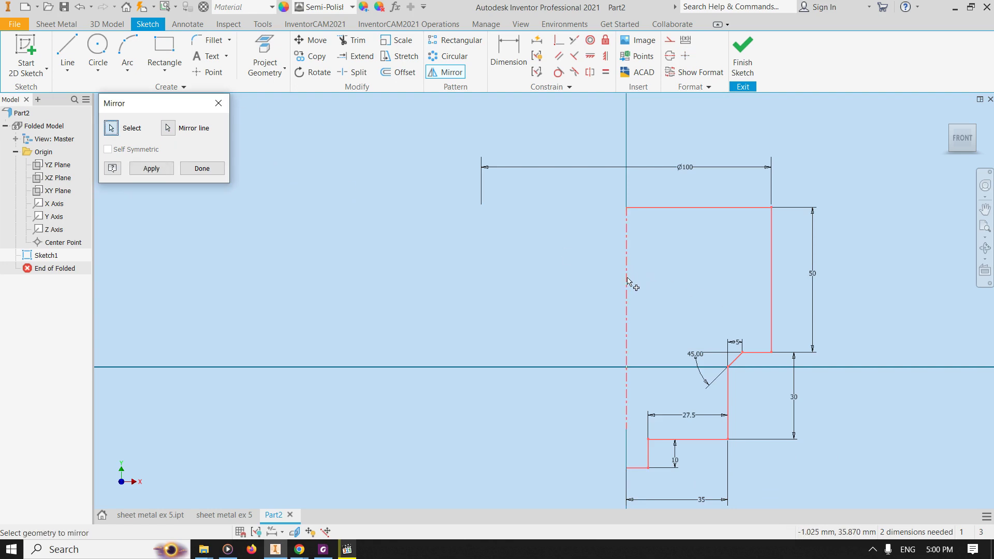
pyautogui.click(153, 170)
pyautogui.click(202, 168)
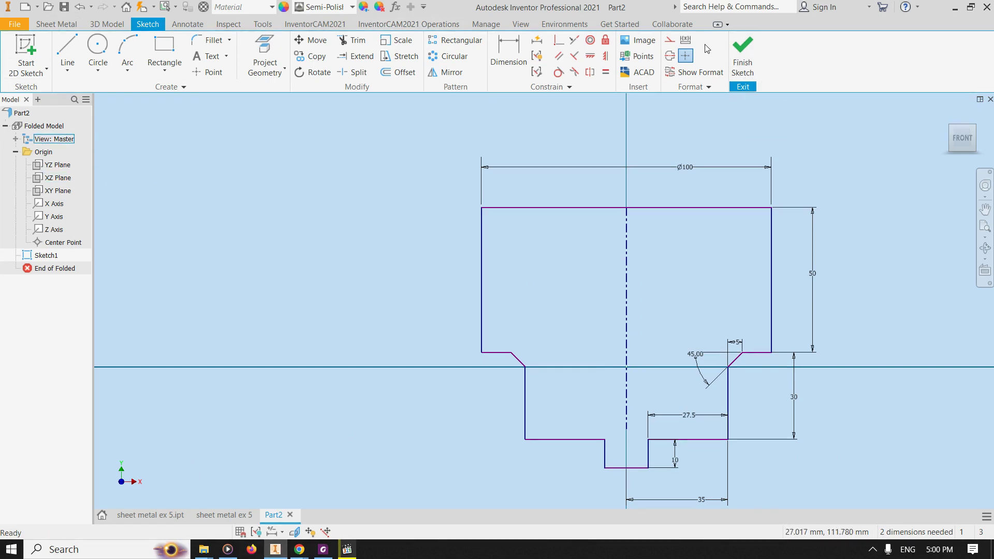
# - Finish the sketch and start a sheet metal Face from its profile, keeping the Default (Default_KFactor) unfold rule and default bend settings
pyautogui.click(751, 59)
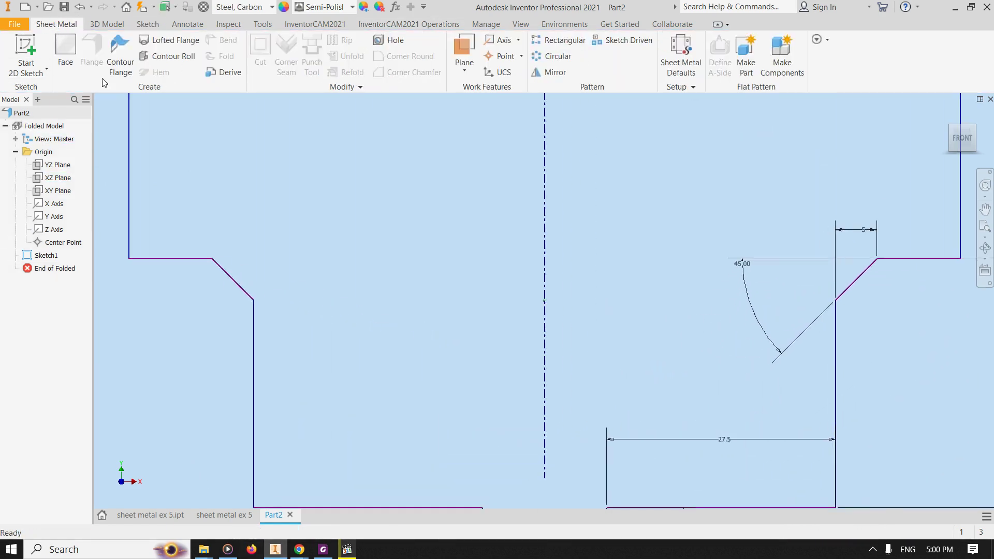
pyautogui.click(66, 62)
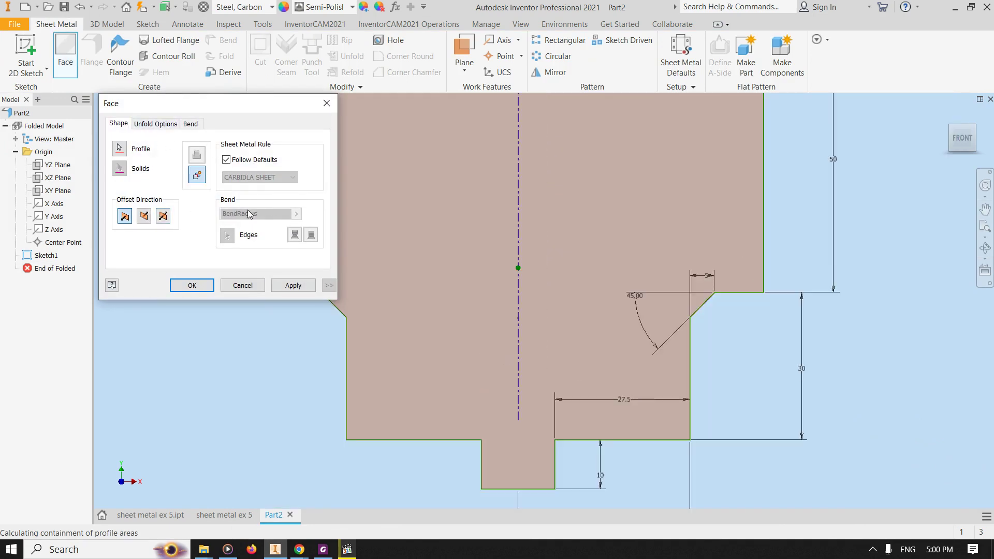
pyautogui.click(155, 124)
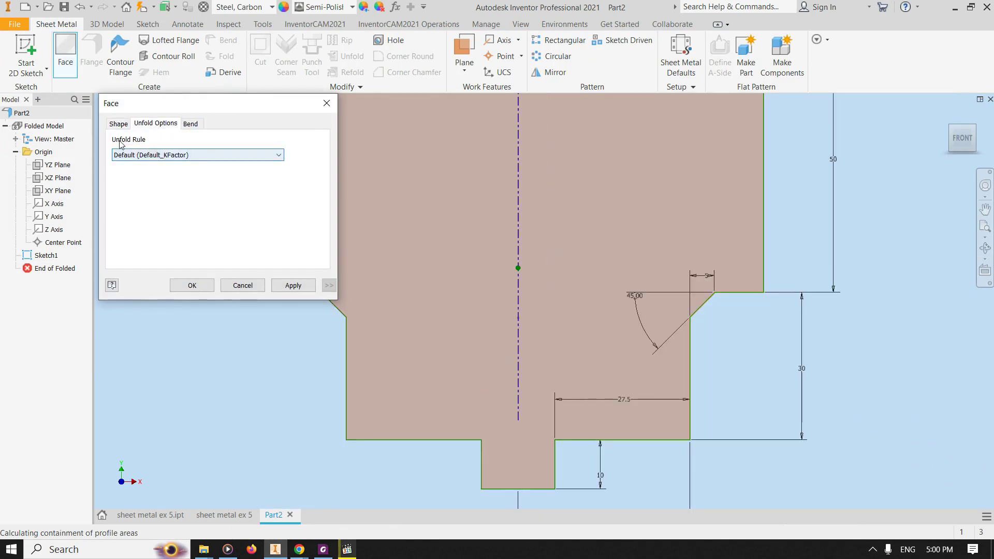
pyautogui.click(167, 157)
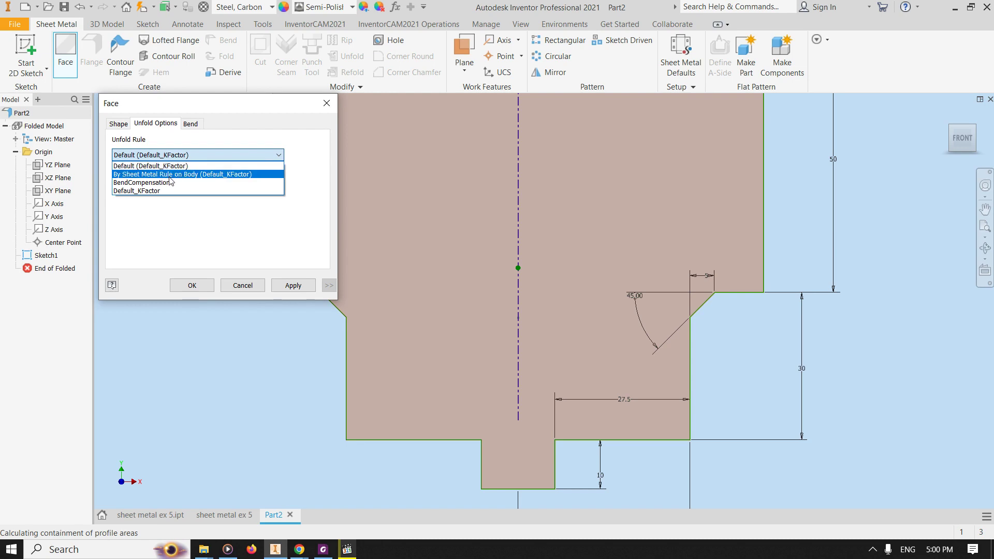
pyautogui.click(155, 166)
pyautogui.click(192, 125)
pyautogui.click(182, 257)
pyautogui.click(183, 258)
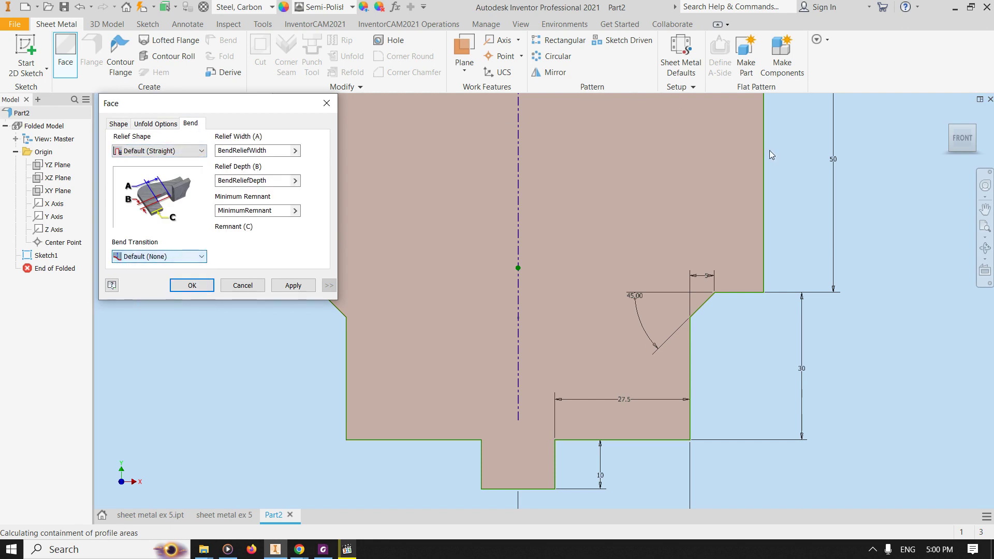
pyautogui.click(119, 123)
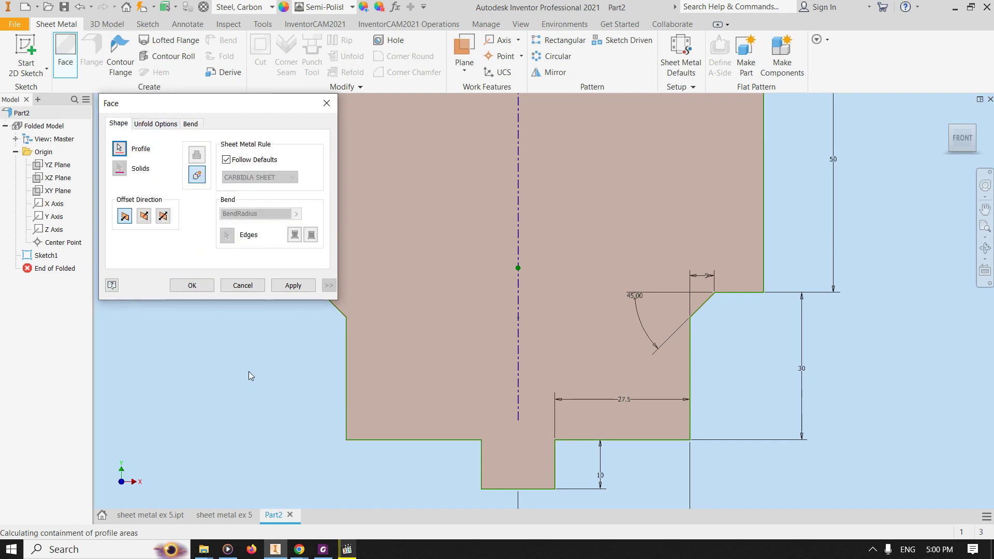
# - Offset the face's thickness to both sides of the sketch plane and create the face
pyautogui.click(976, 129)
pyautogui.scroll(-4, 636, 258)
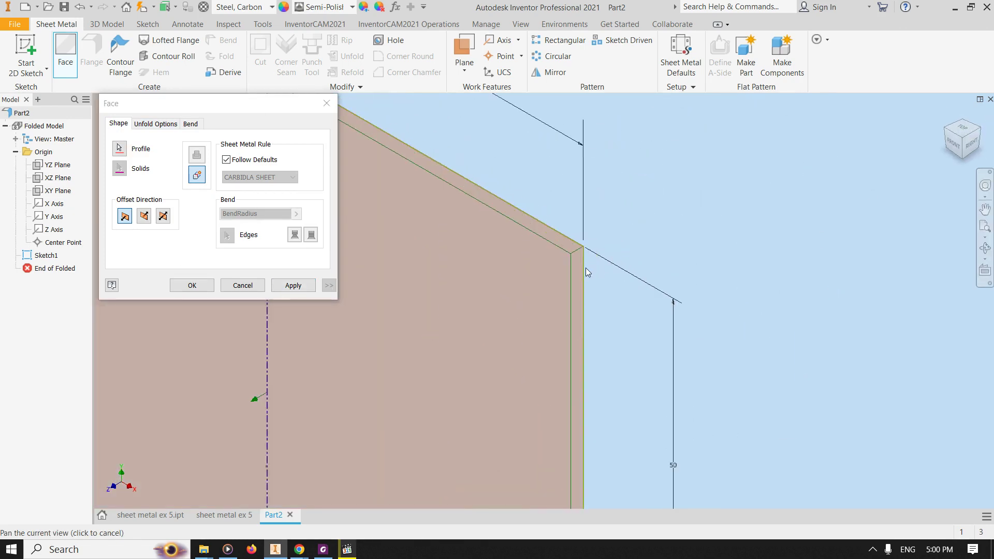
pyautogui.click(164, 216)
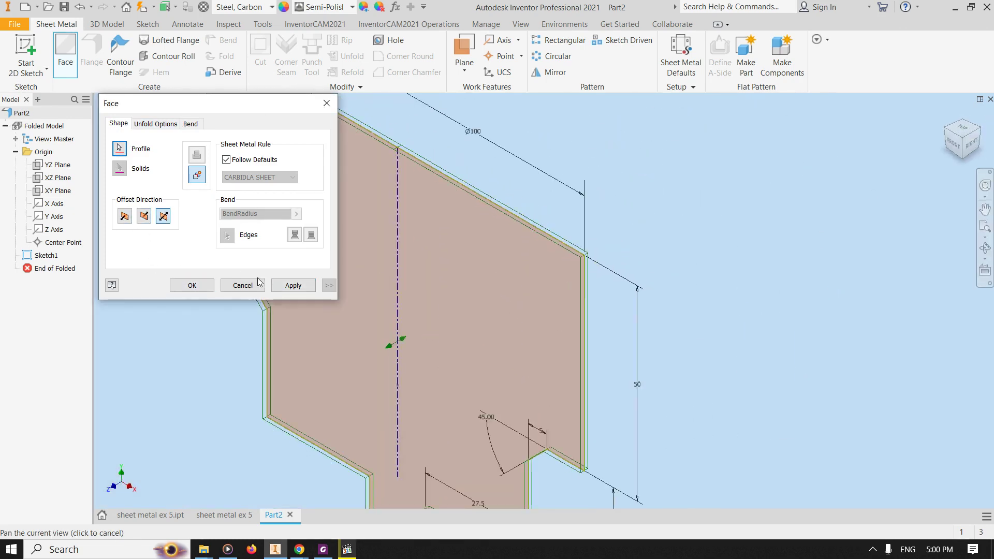
pyautogui.click(290, 289)
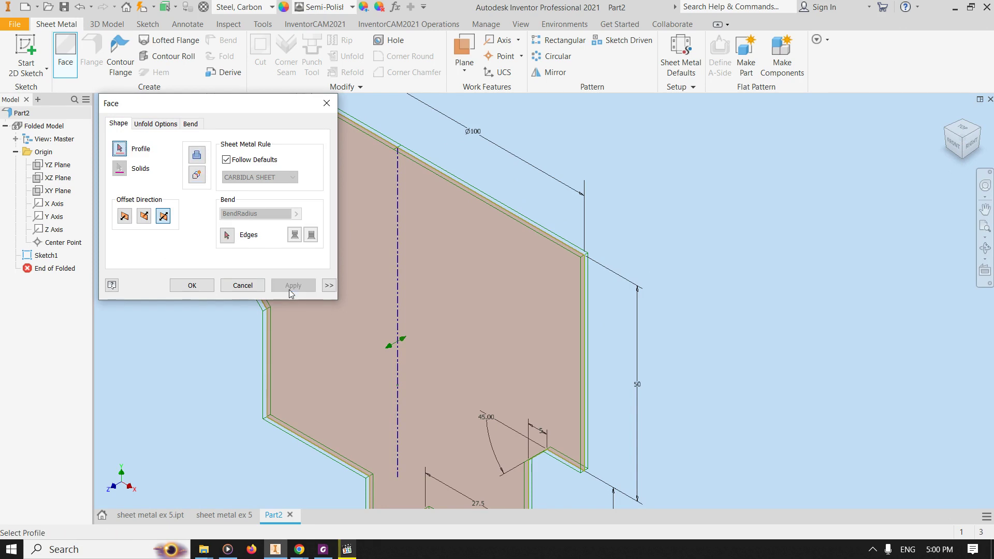
pyautogui.click(241, 286)
# - In the sheet metal ex 5 drawing, examine the bottom tab's bends in the isometric view and the tab dimensions in the upper view
pyautogui.scroll(4, 641, 269)
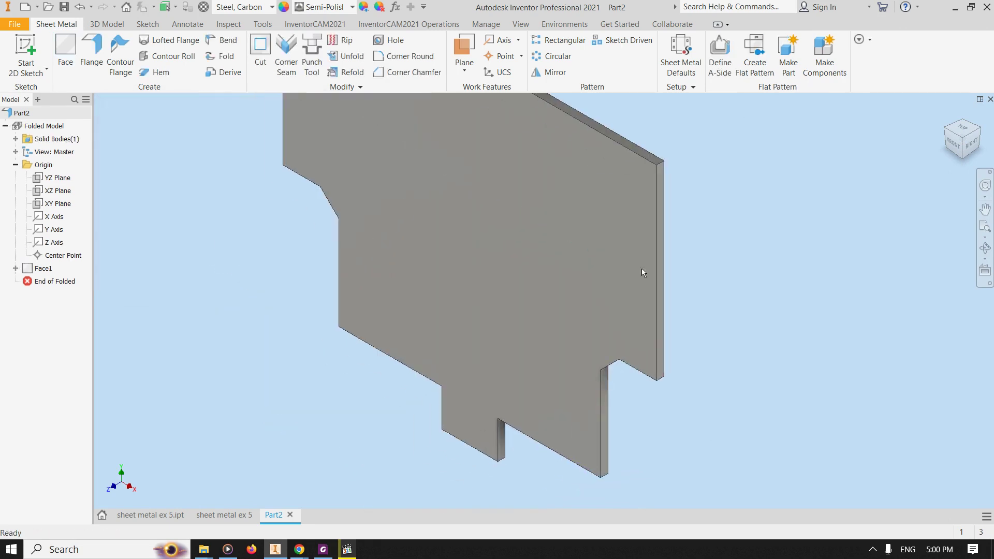
pyautogui.click(954, 144)
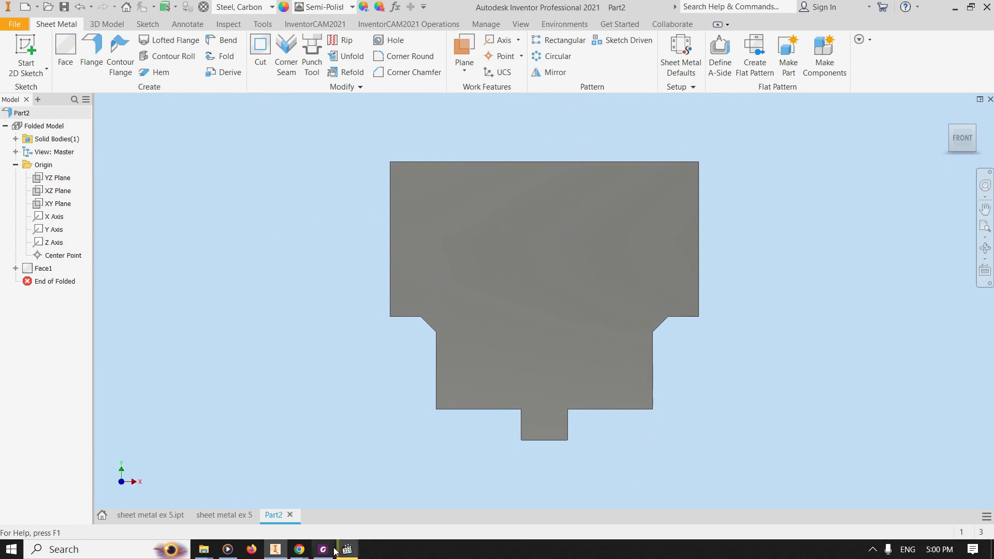
pyautogui.click(229, 518)
pyautogui.scroll(-6, 487, 419)
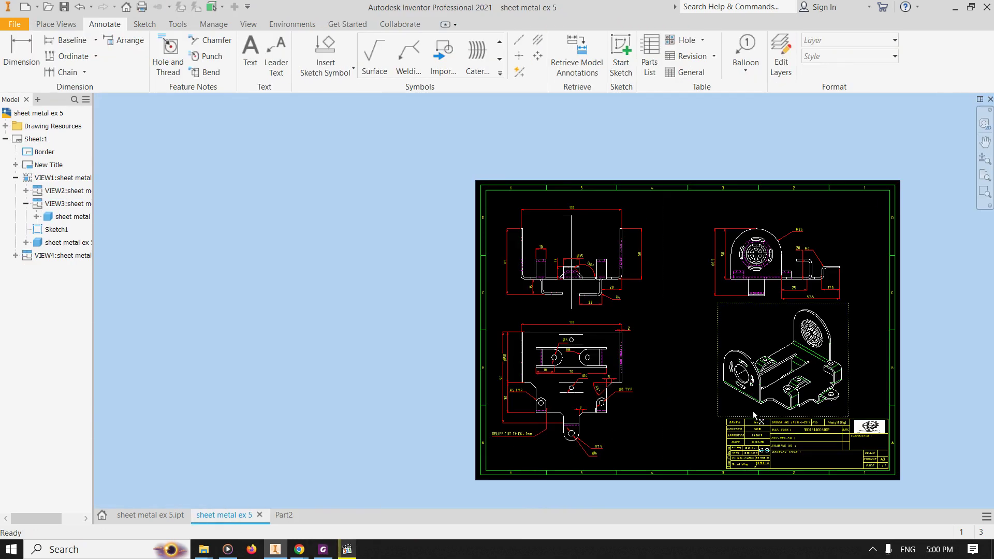
pyautogui.scroll(8, 796, 412)
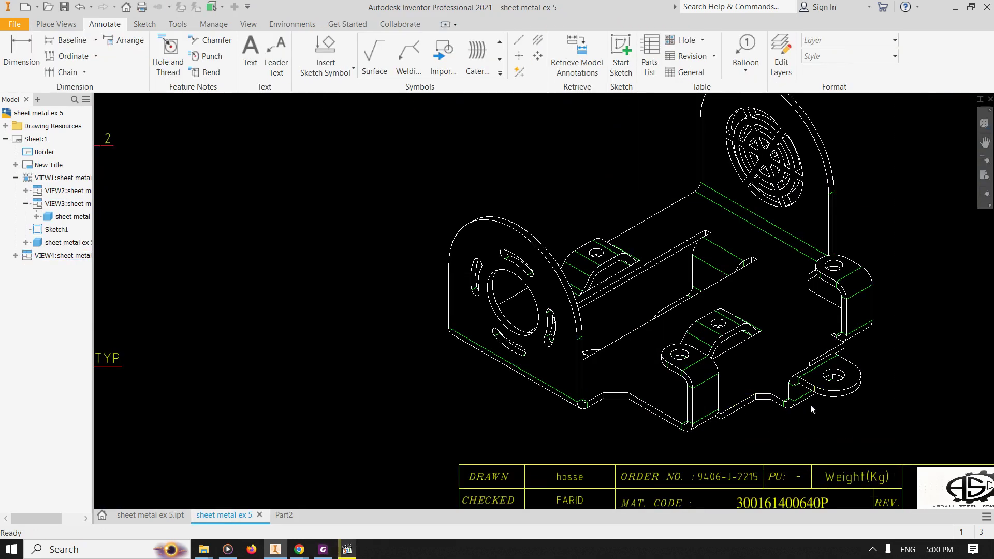
pyautogui.scroll(4, 798, 412)
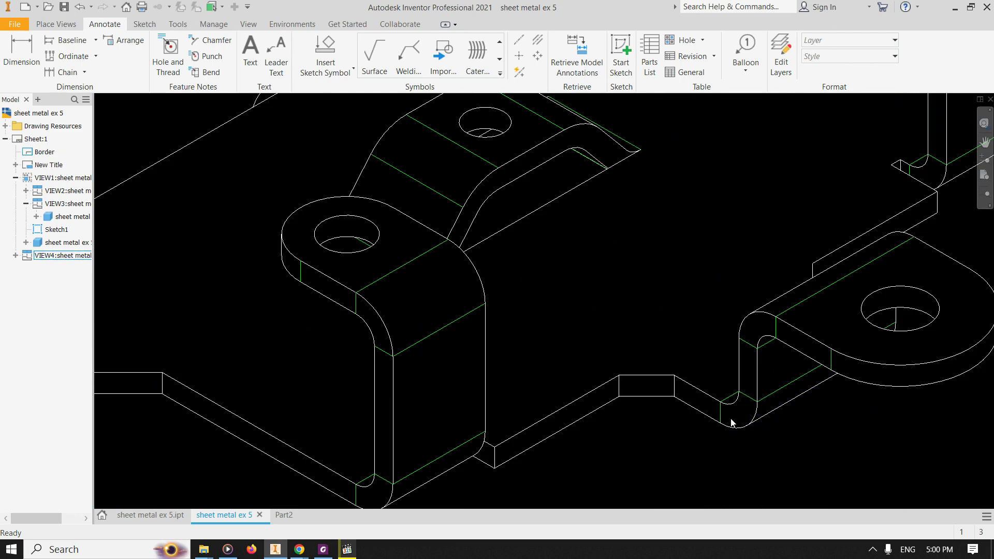
pyautogui.scroll(-10, 724, 384)
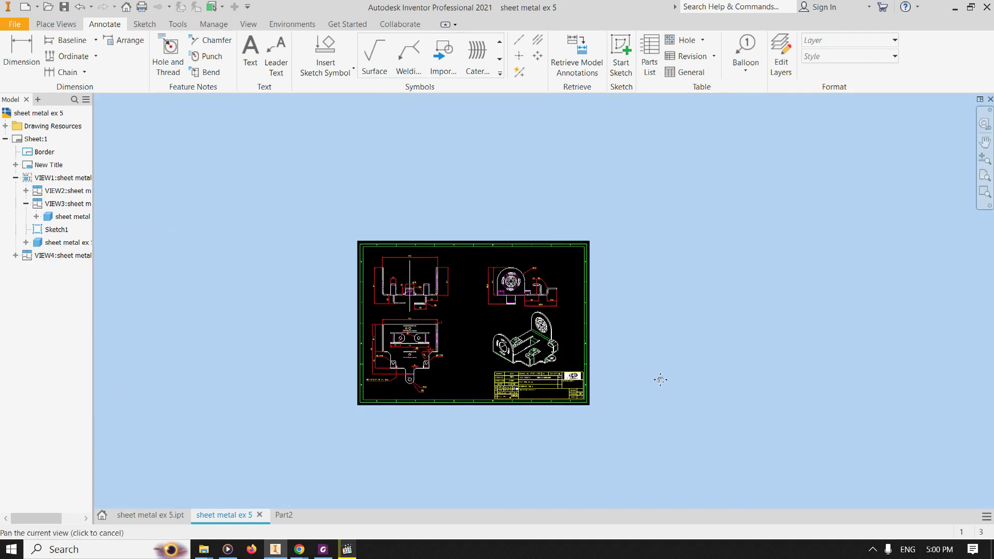
pyautogui.scroll(4, 482, 317)
pyautogui.scroll(6, 482, 317)
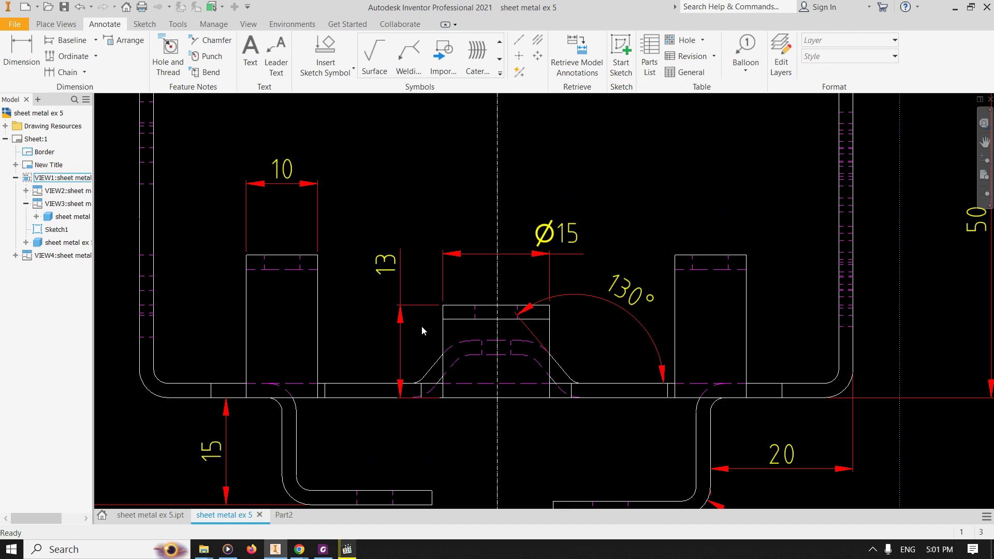
pyautogui.scroll(-4, 435, 373)
# - Return to Part2 and add an 11 mm, 90-degree flange on the bottom tab's end edge, flipped to the opposite side
pyautogui.click(283, 515)
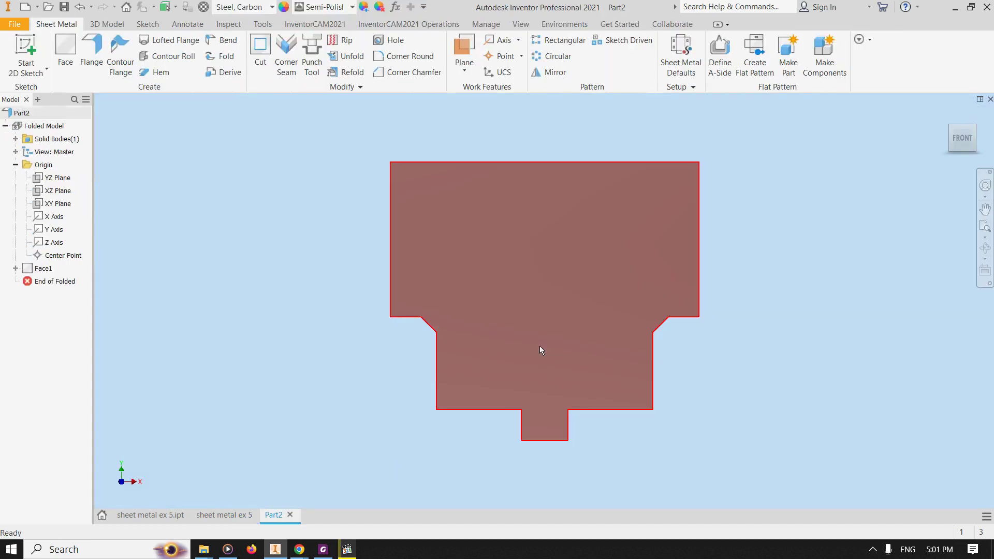
pyautogui.click(949, 150)
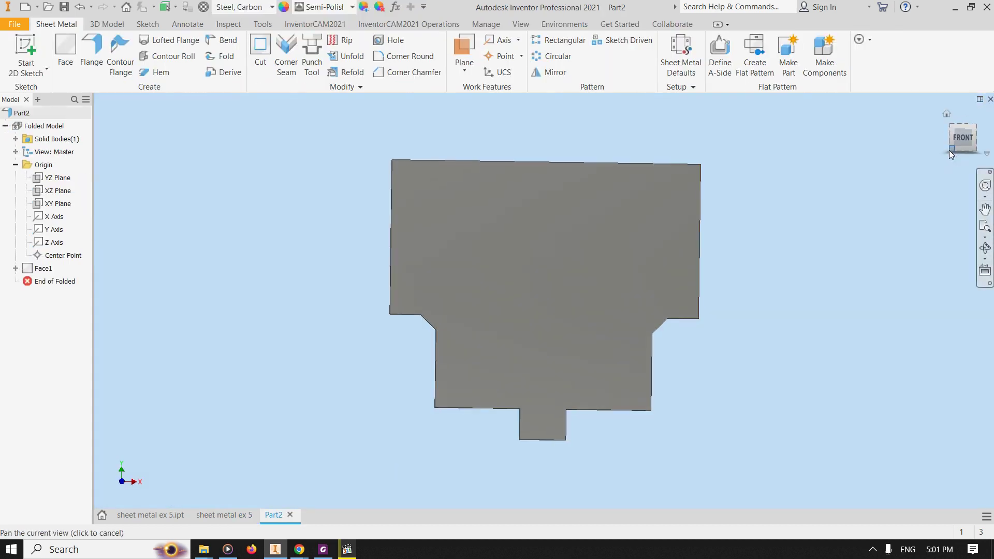
pyautogui.click(91, 51)
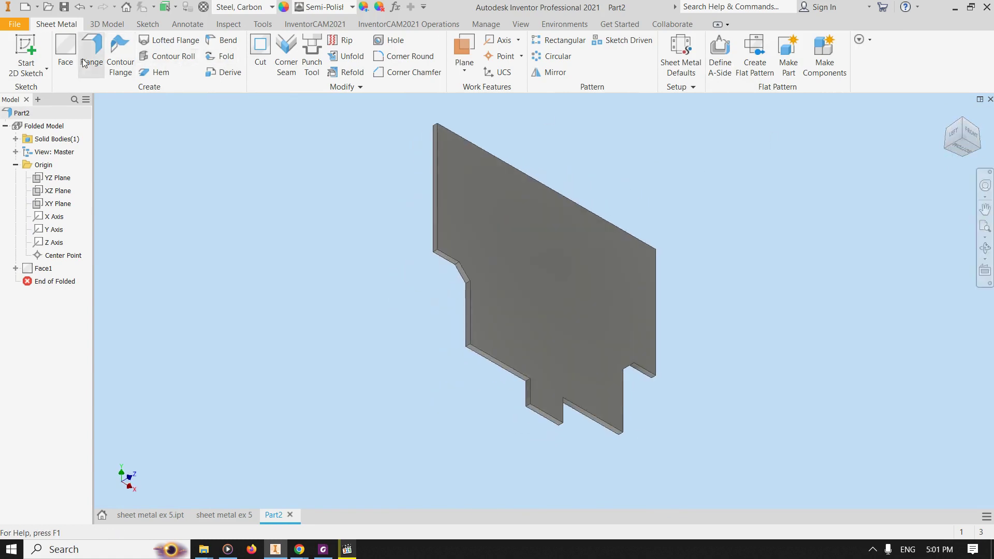
pyautogui.scroll(5, 541, 414)
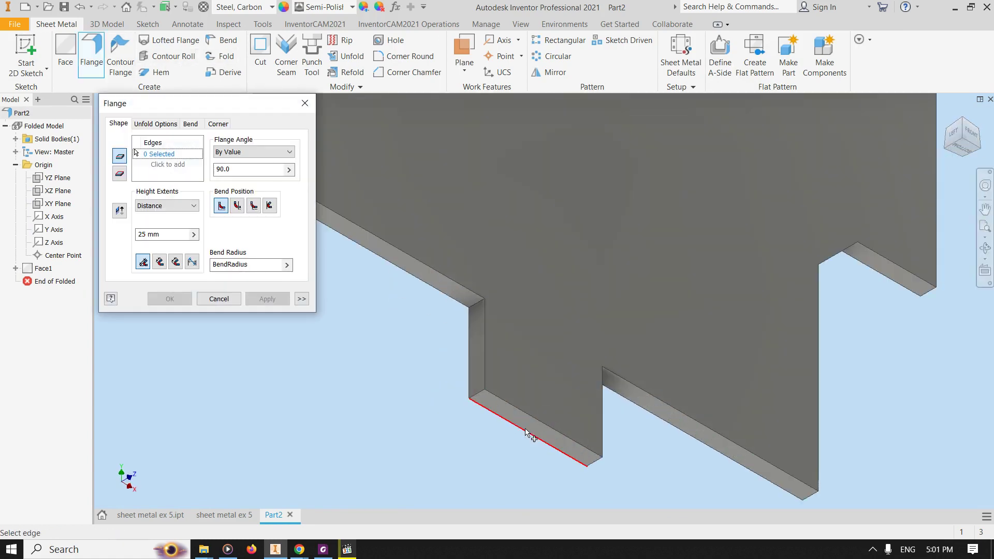
pyautogui.click(558, 414)
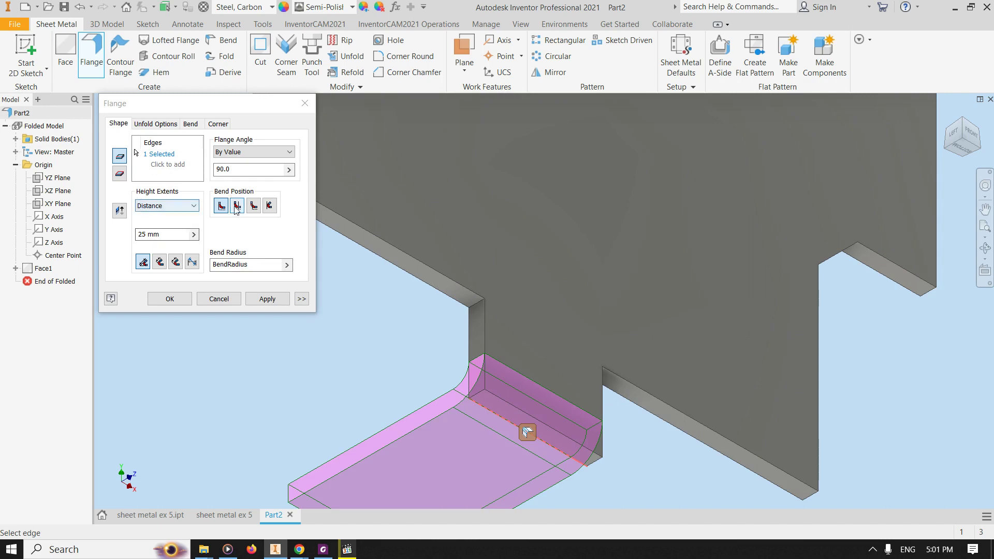
pyautogui.click(120, 211)
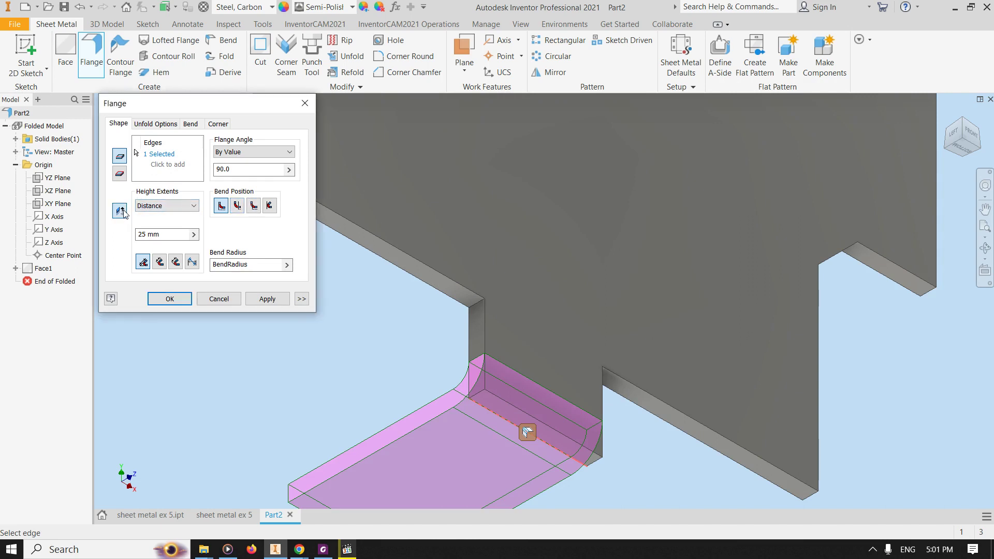
pyautogui.click(174, 237)
pyautogui.write('11')
pyautogui.click(267, 298)
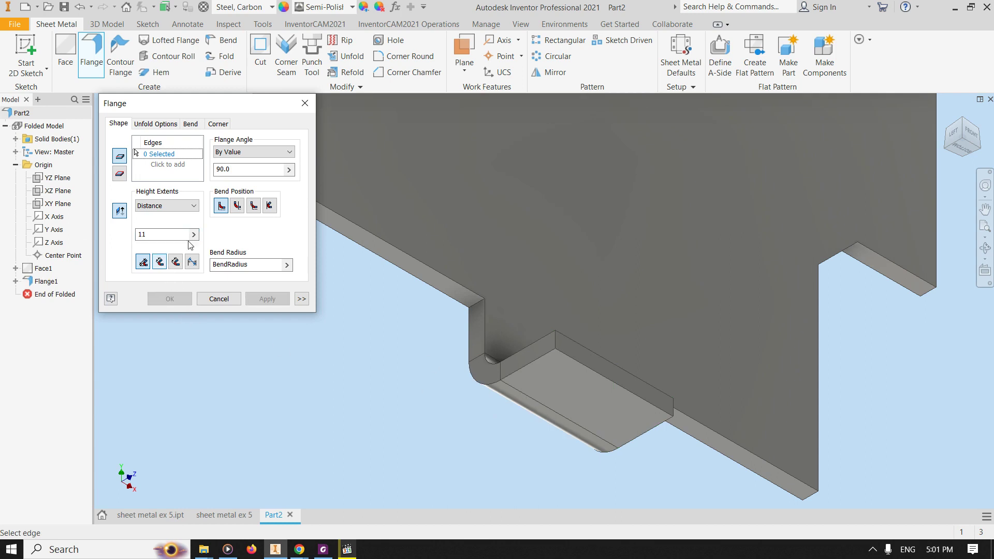
# - Set the flange bend position to start from the adjacent face and restart the Flange command
pyautogui.click(236, 209)
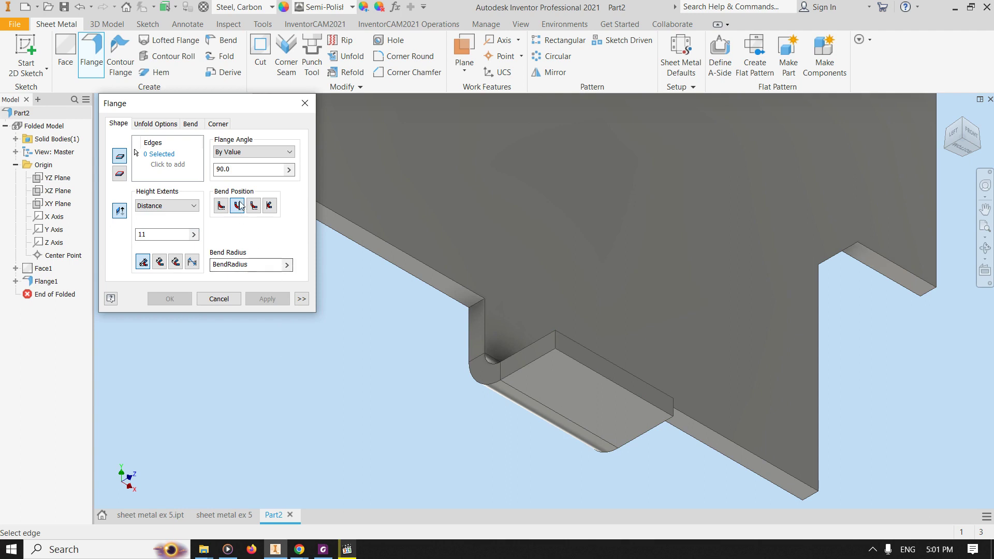
pyautogui.click(224, 206)
pyautogui.click(219, 299)
pyautogui.click(92, 55)
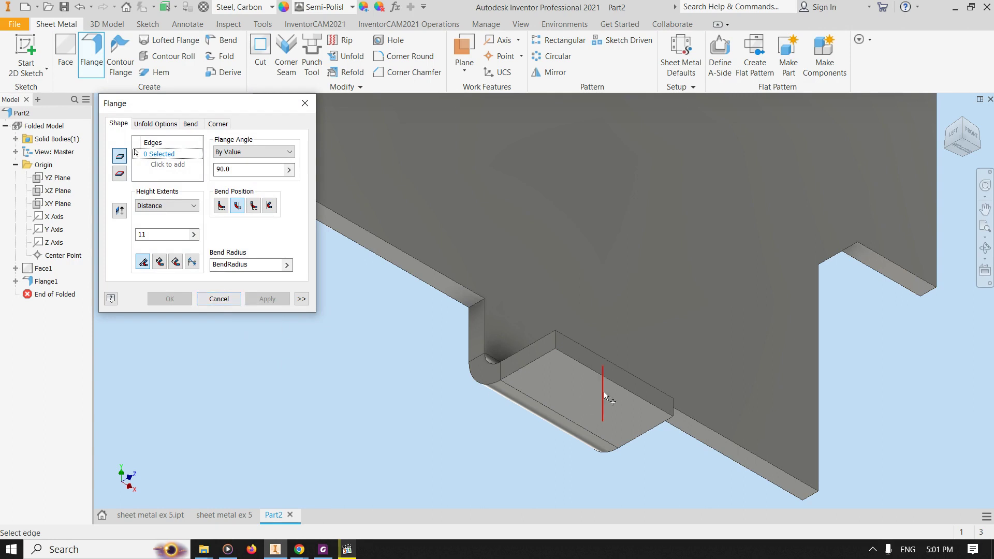
# - In the sheet metal ex 5 drawing, dimension the bottom tab vertically from its straight bend line to its rounded end
pyautogui.click(247, 518)
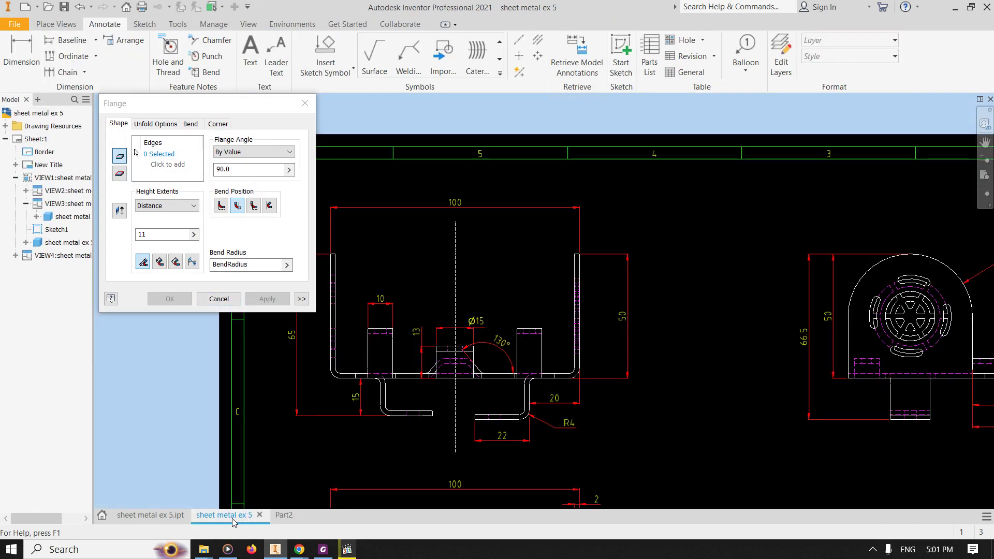
pyautogui.scroll(-5, 666, 392)
pyautogui.scroll(5, 797, 459)
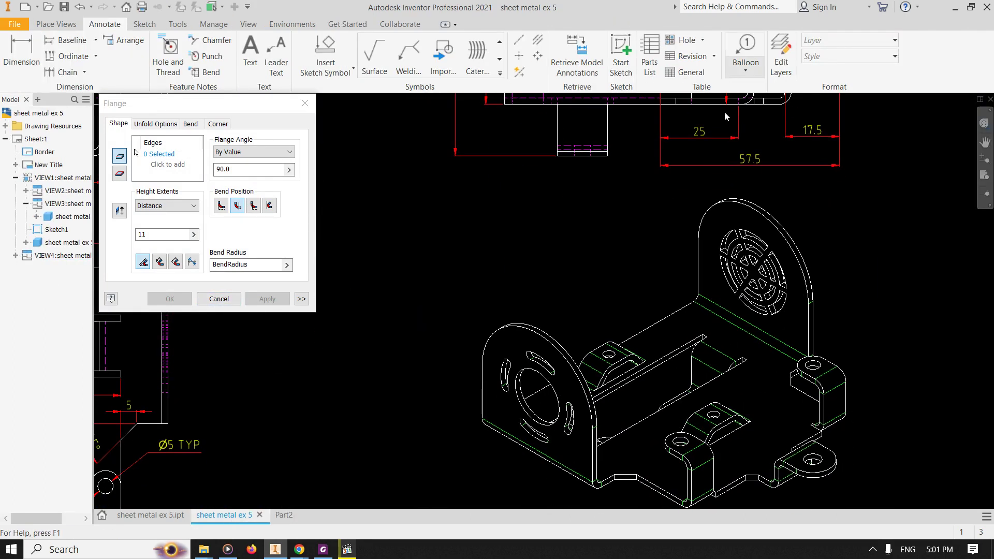
pyautogui.scroll(-5, 378, 346)
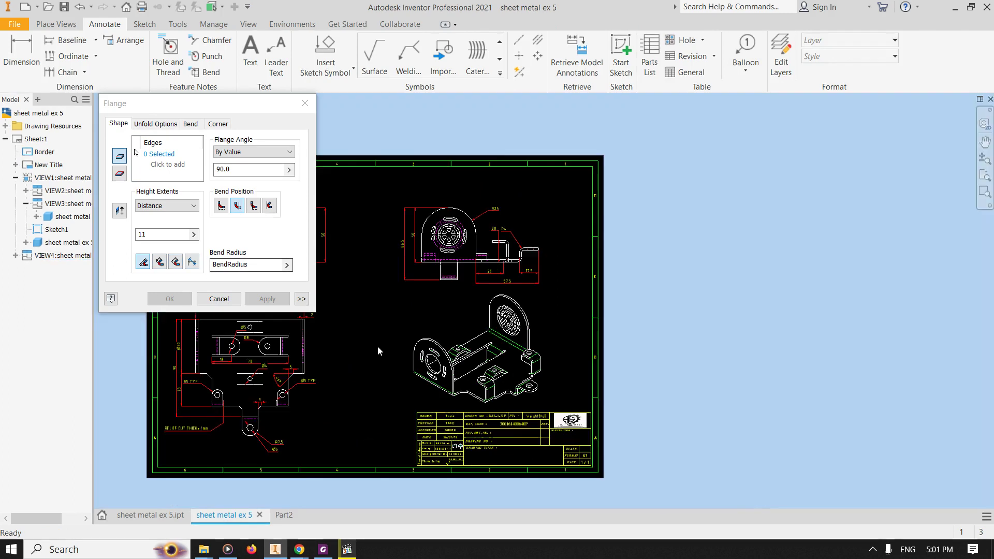
pyautogui.scroll(6, 501, 401)
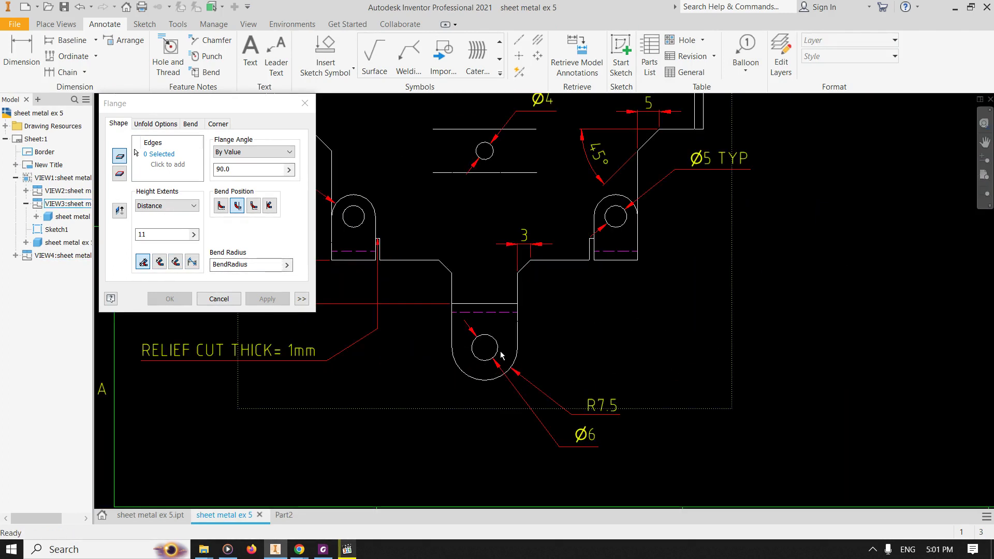
pyautogui.press('d')
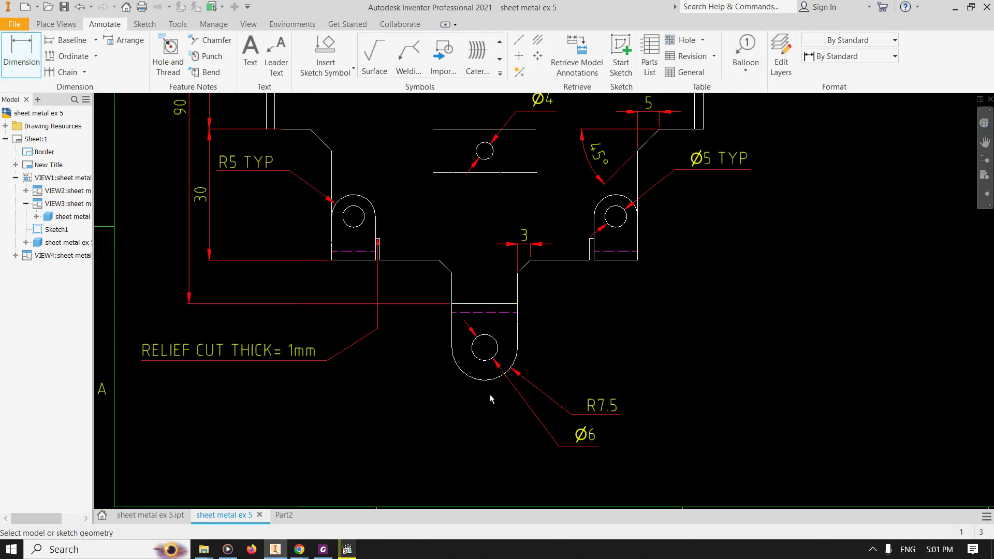
pyautogui.click(486, 381)
pyautogui.click(487, 306)
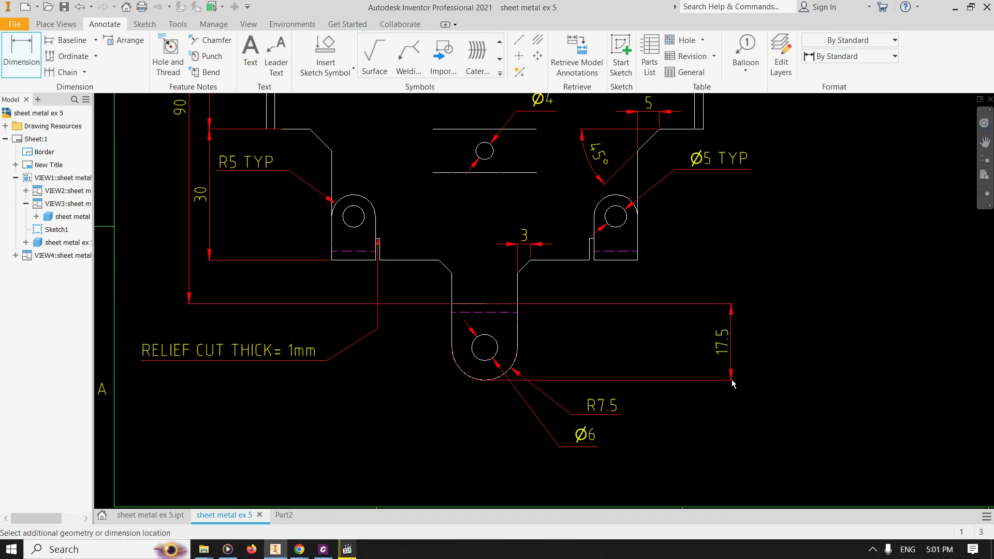
pyautogui.click(731, 380)
# - In Part2, add a 17.5 mm, 90-degree flange on the first flange's free edge, flipped to bend away from the base face
pyautogui.click(278, 518)
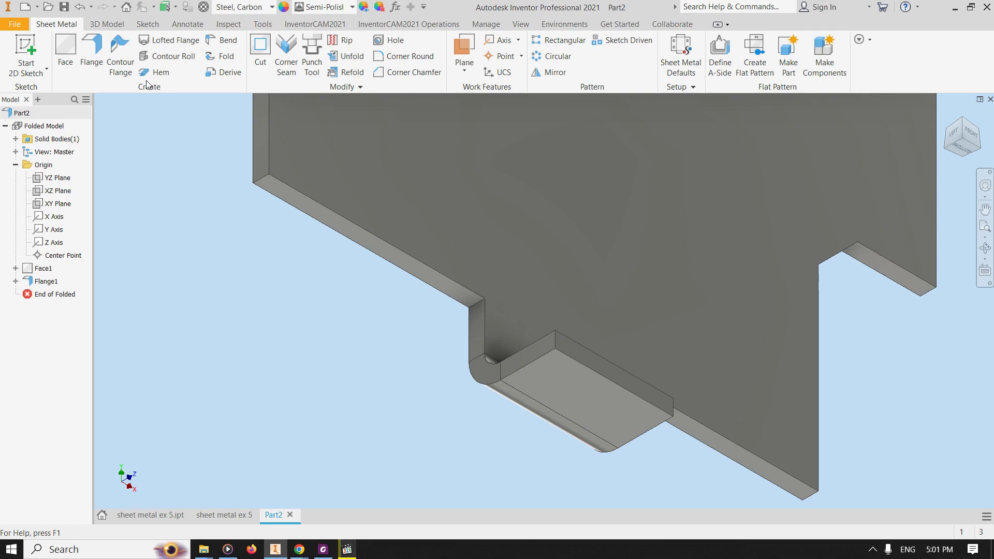
pyautogui.click(100, 54)
pyautogui.click(582, 346)
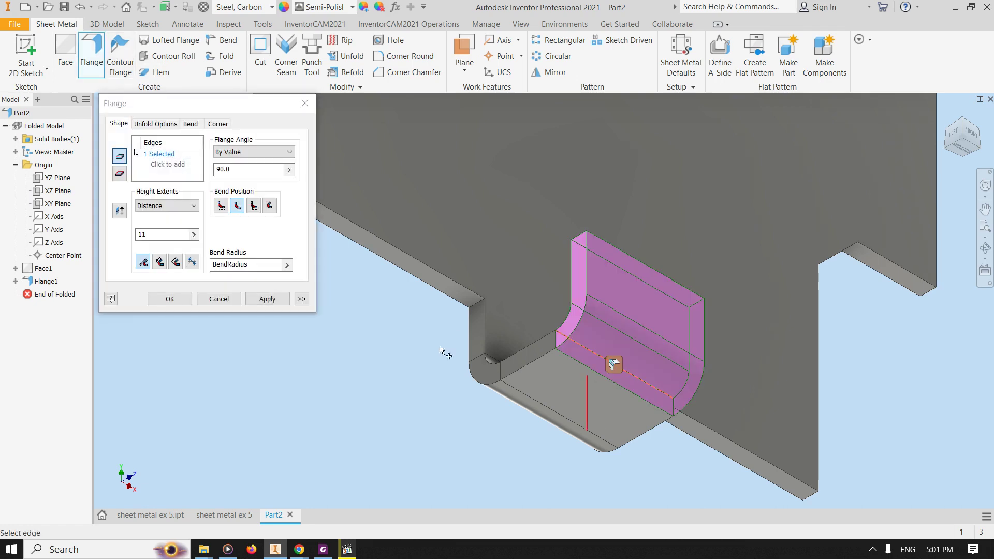
pyautogui.click(120, 210)
pyautogui.doubleClick(168, 235)
pyautogui.write('17.5')
pyautogui.scroll(2, 409, 391)
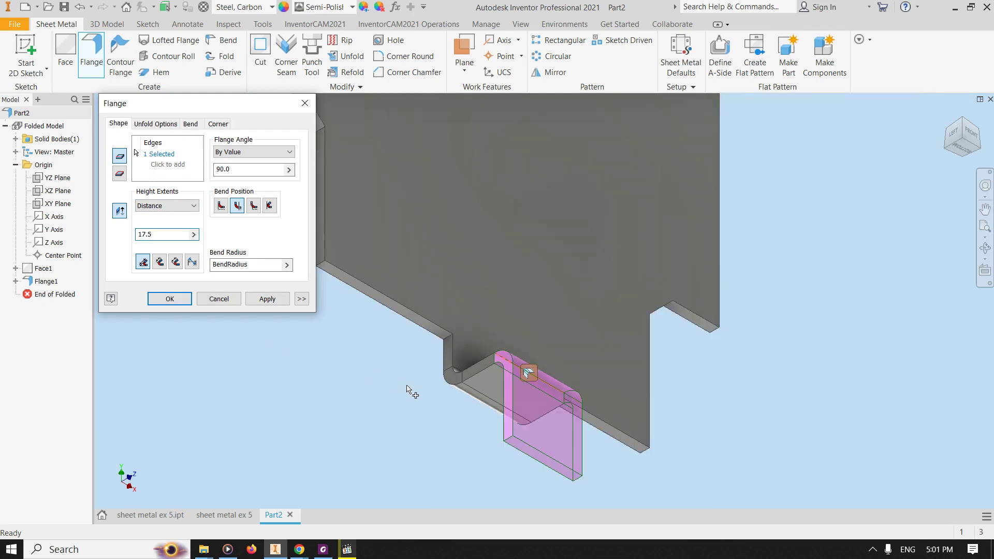
pyautogui.moveTo(271, 385); pyautogui.dragTo(311, 383, button='middle')
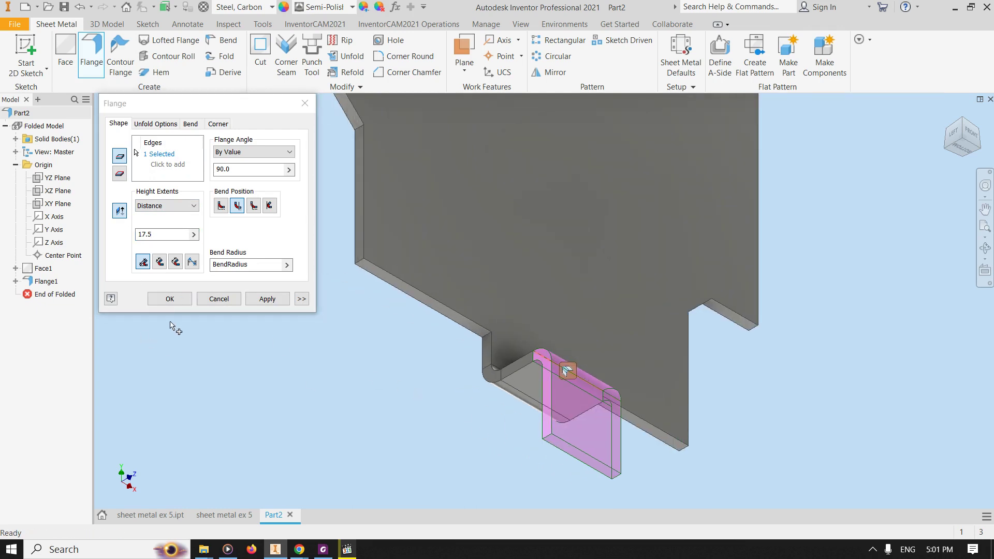
pyautogui.click(180, 301)
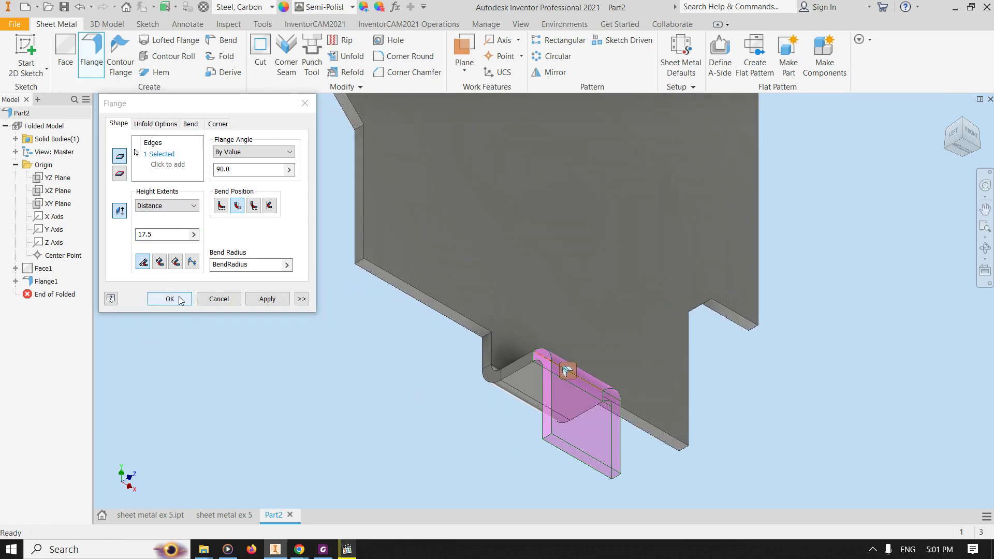
# - Check the tab's end radius in the drawing and fillet both end corners of the second flange with a 7.5 mm radius
pyautogui.click(90, 25)
pyautogui.click(291, 52)
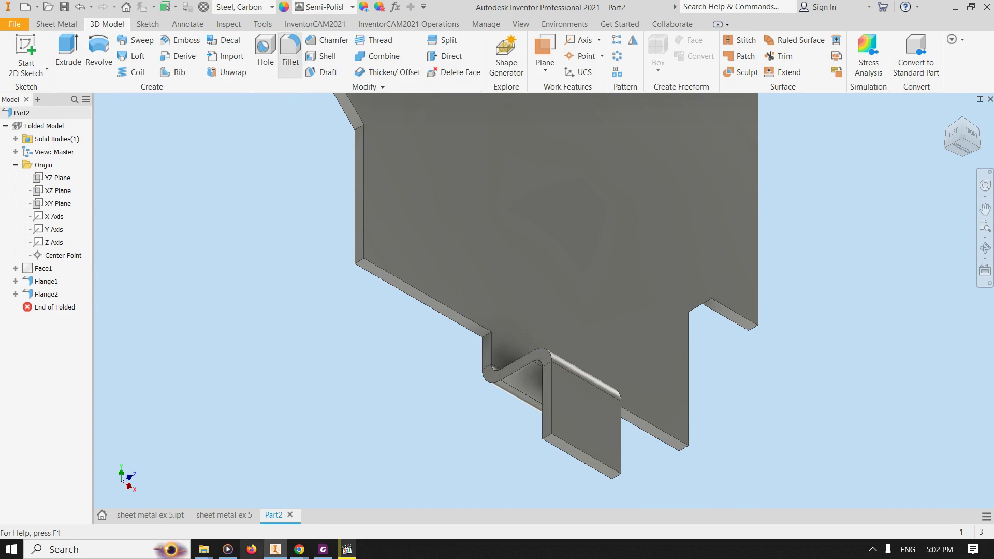
pyautogui.click(236, 519)
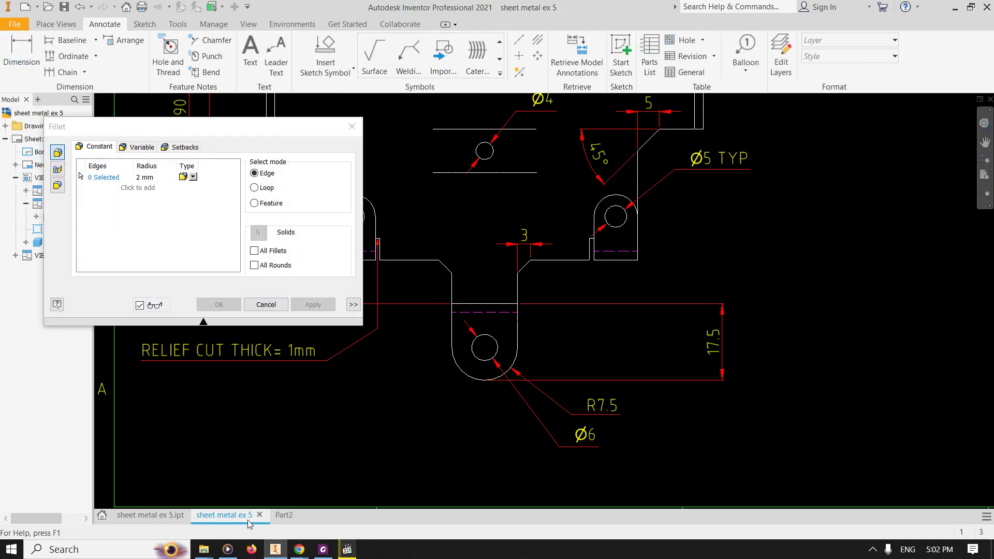
pyautogui.click(283, 515)
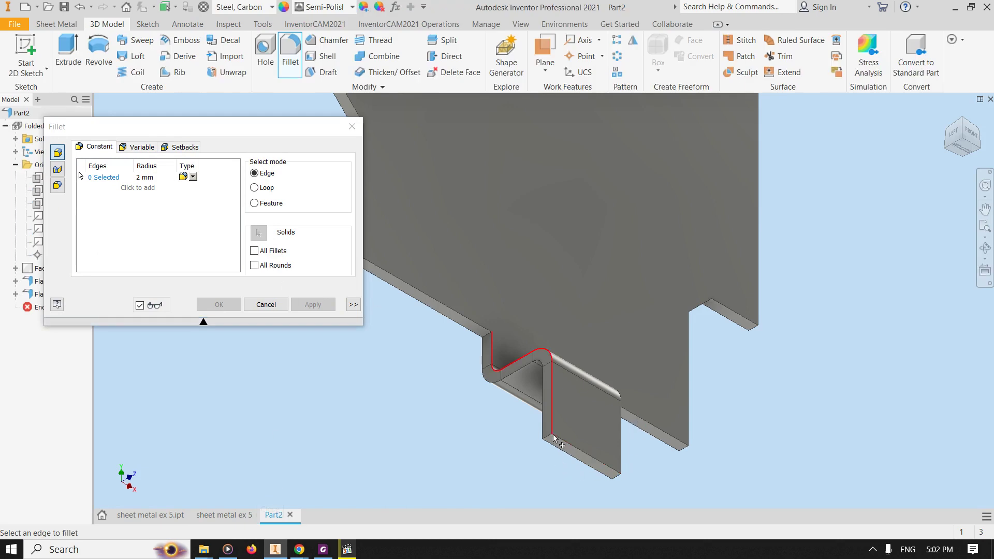
pyautogui.click(147, 177)
pyautogui.write('7.5')
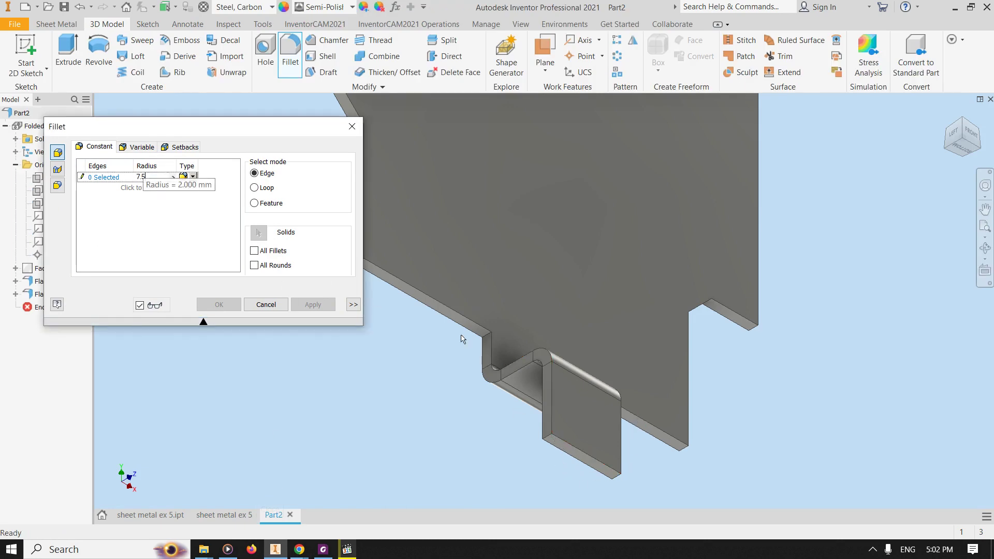
pyautogui.scroll(5, 549, 458)
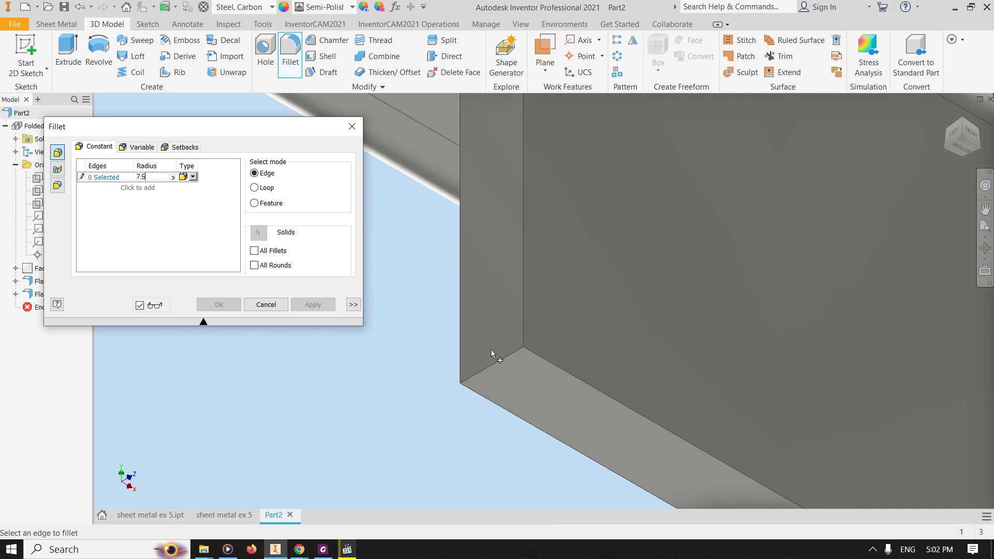
pyautogui.click(622, 333)
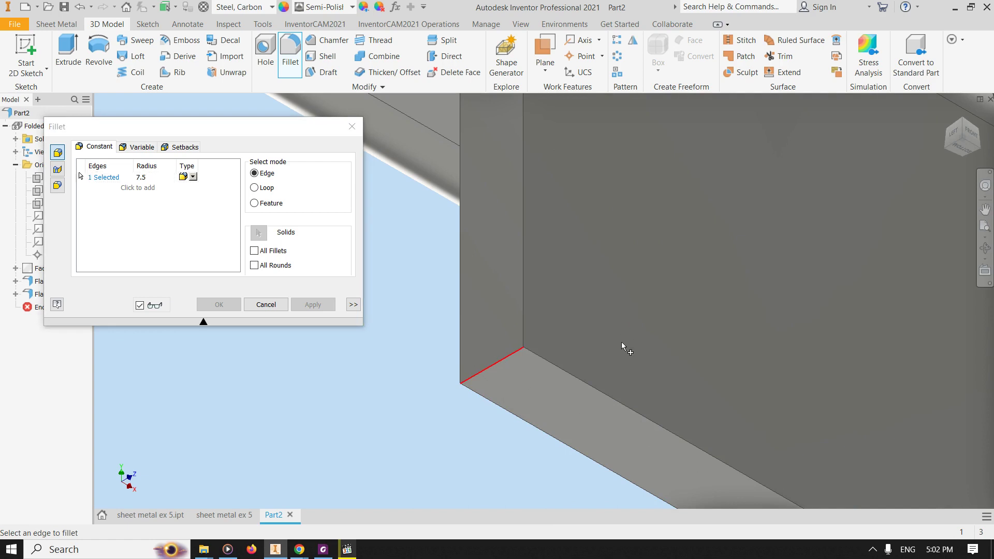
pyautogui.scroll(-5, 627, 342)
pyautogui.scroll(3, 649, 363)
pyautogui.click(313, 304)
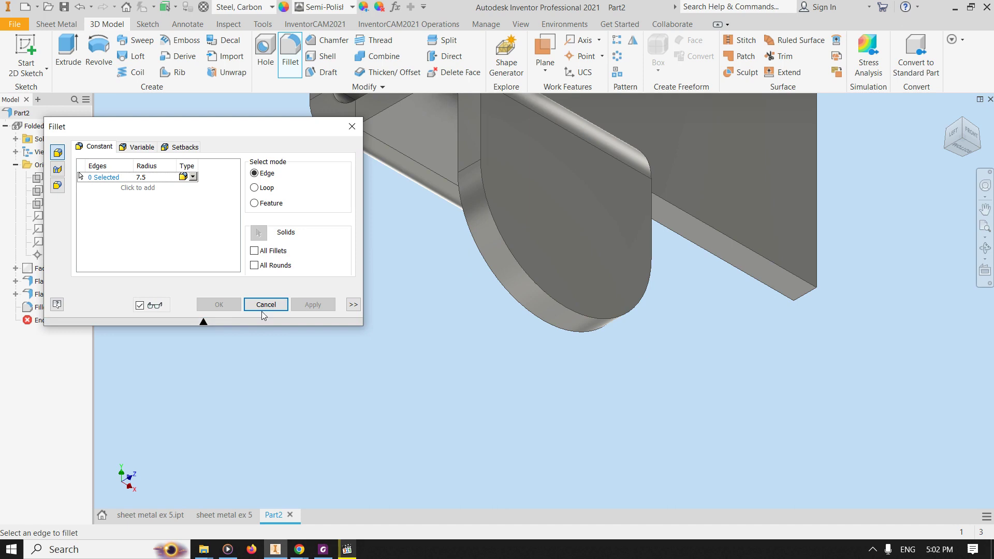
pyautogui.scroll(-3, 439, 326)
pyautogui.click(264, 304)
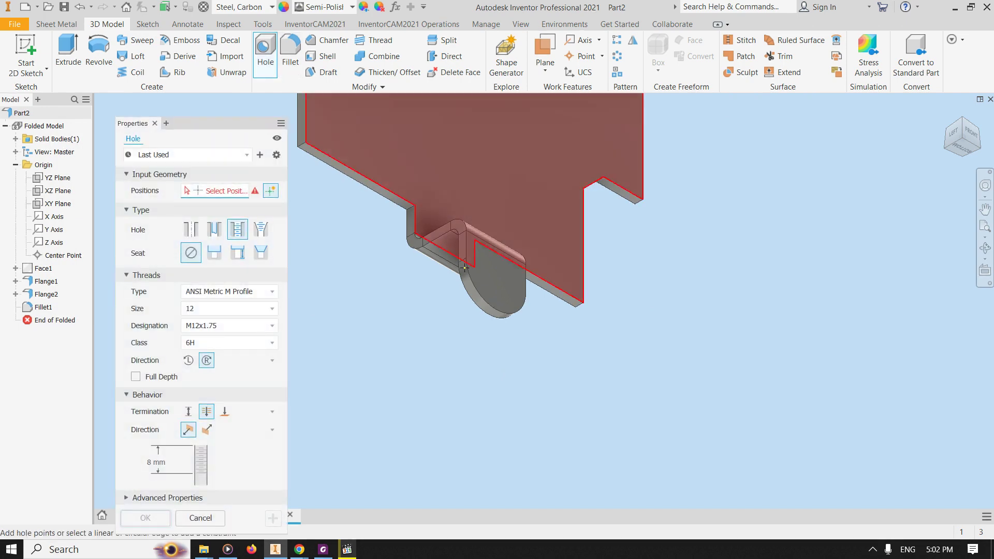
# - Place a hole on the rounded tab's face and make it concentric with the tab's curved end
pyautogui.click(481, 299)
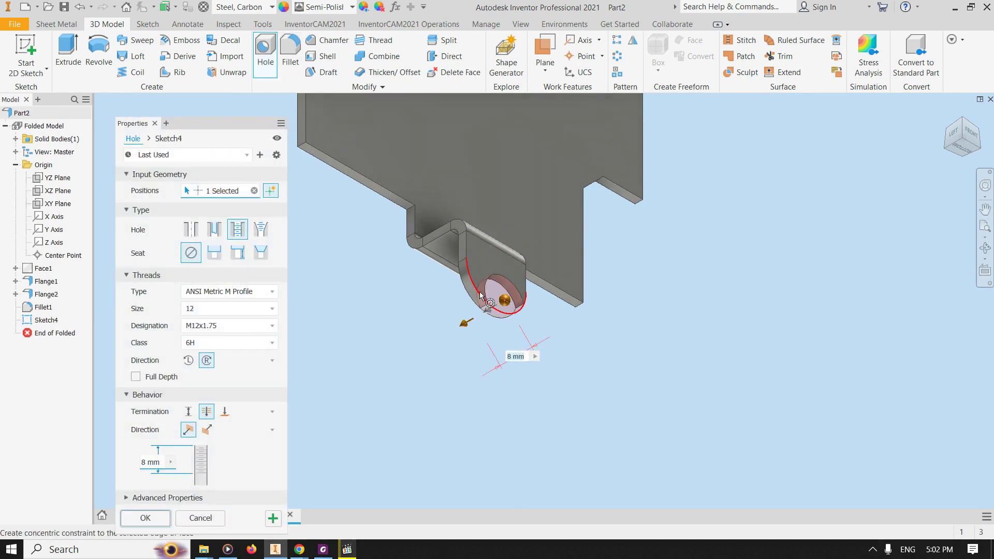
pyautogui.click(475, 293)
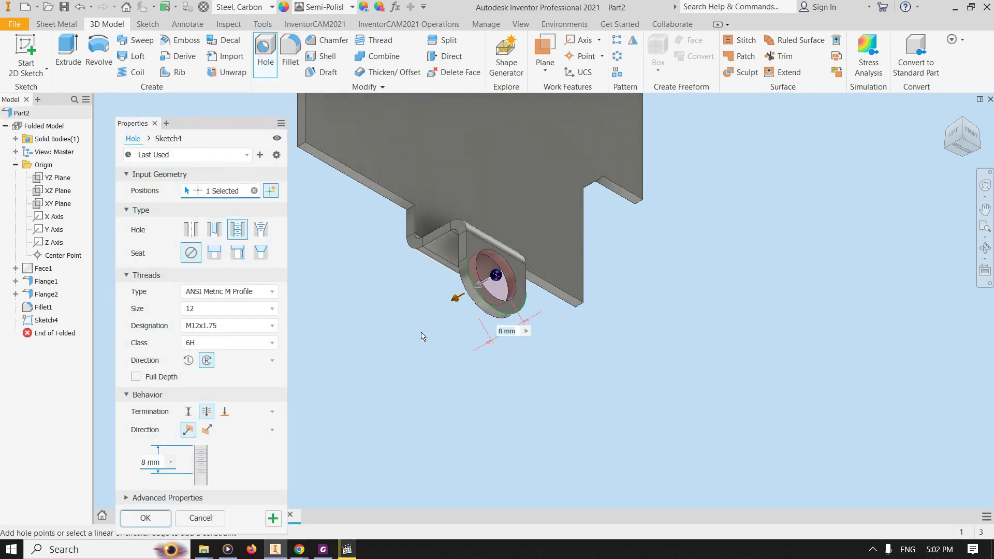
pyautogui.scroll(4, 466, 308)
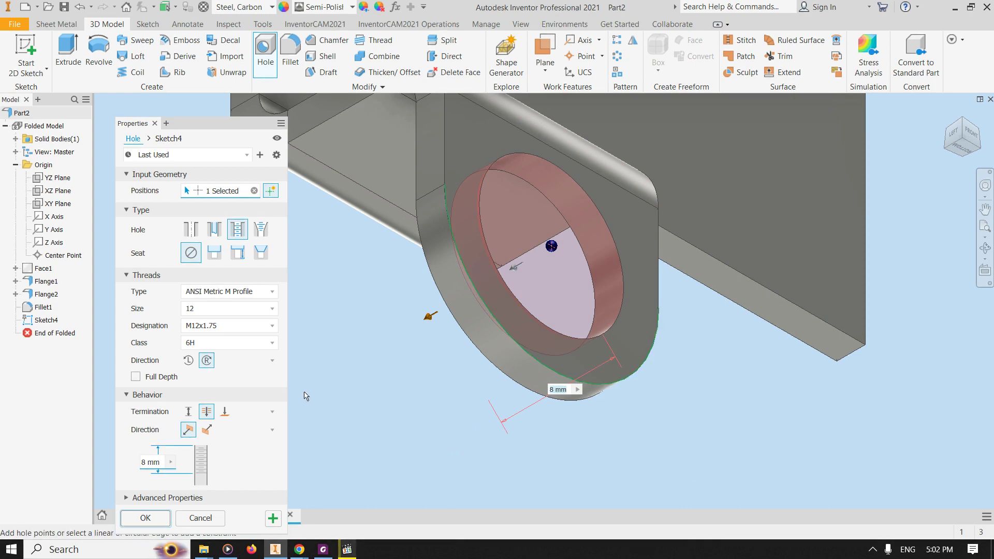
pyautogui.moveTo(208, 128); pyautogui.dragTo(207, 93)
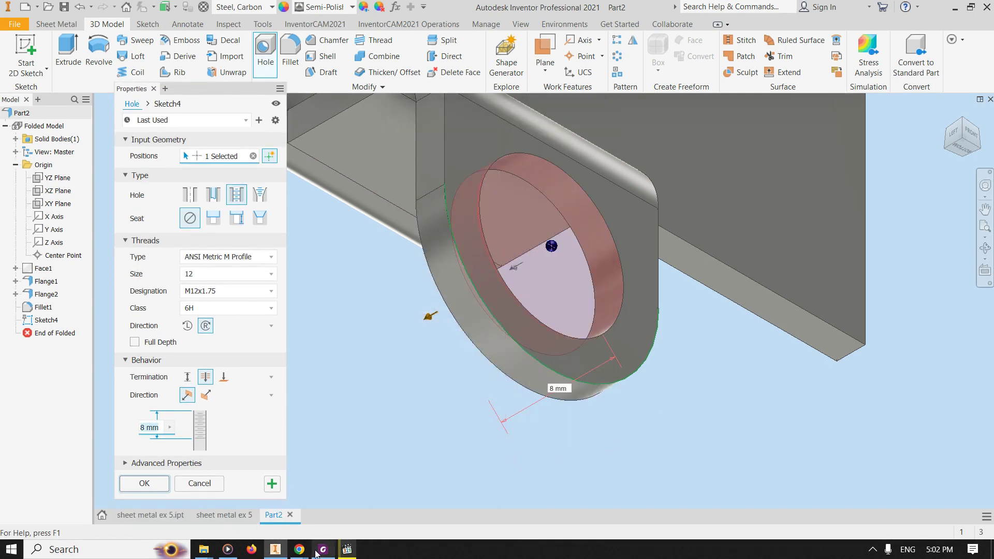
# - Check the tab hole's diameter in the PDF drawing and make it a simple 6 mm through hole
pyautogui.click(318, 552)
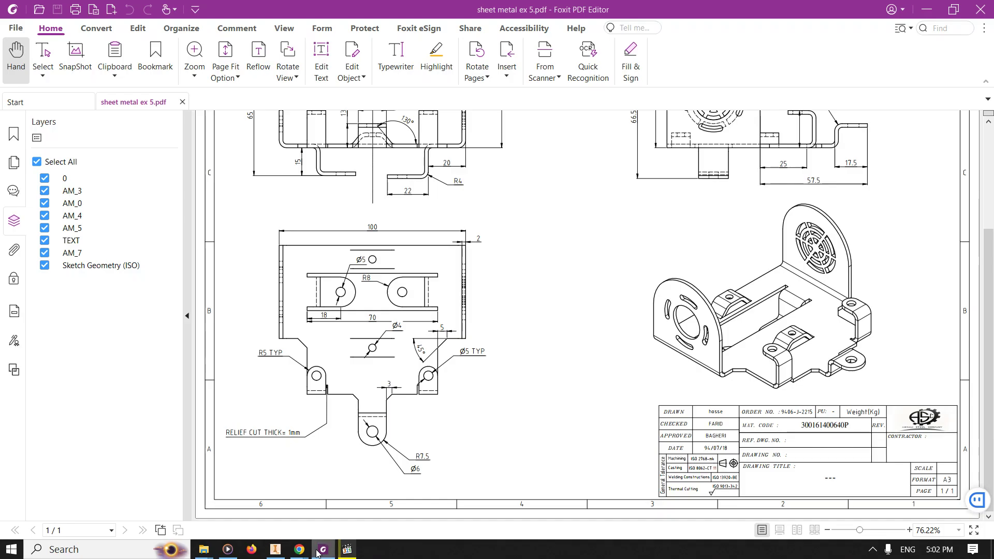
pyautogui.click(318, 552)
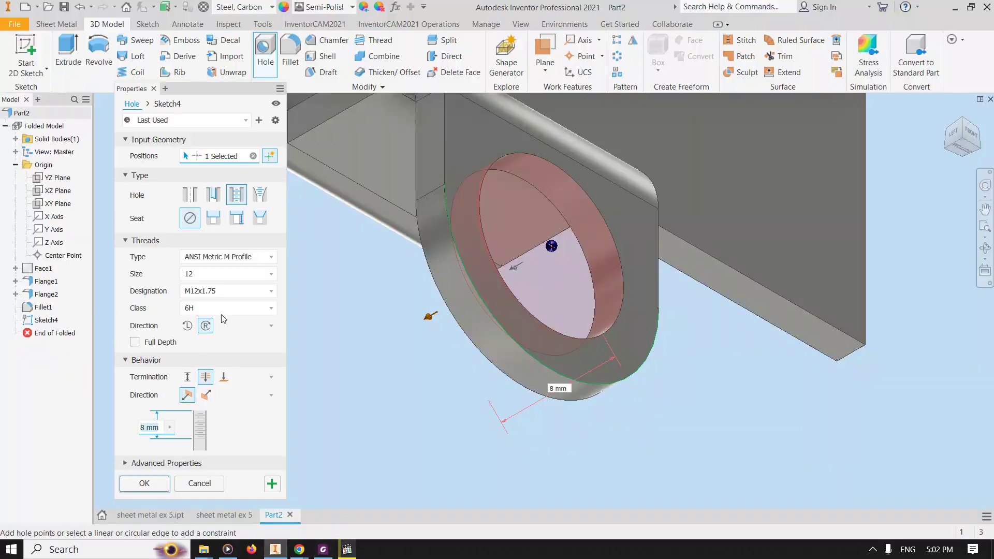
pyautogui.click(200, 195)
pyautogui.click(234, 344)
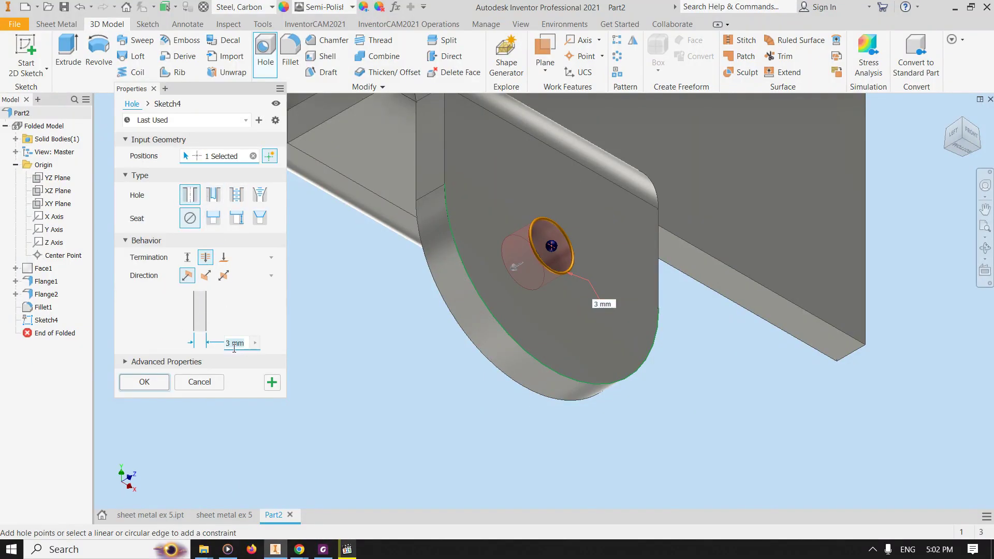
pyautogui.click(160, 388)
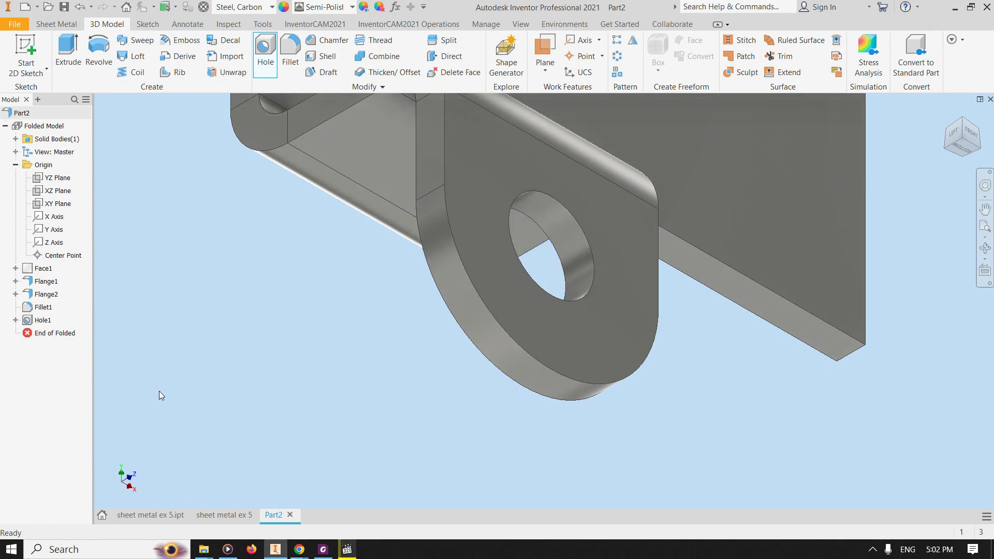
# - In the sheet metal ex 5 drawing, examine the isometric view and the side view showing the rounded side flanges
pyautogui.scroll(3, 311, 344)
pyautogui.scroll(2, 325, 349)
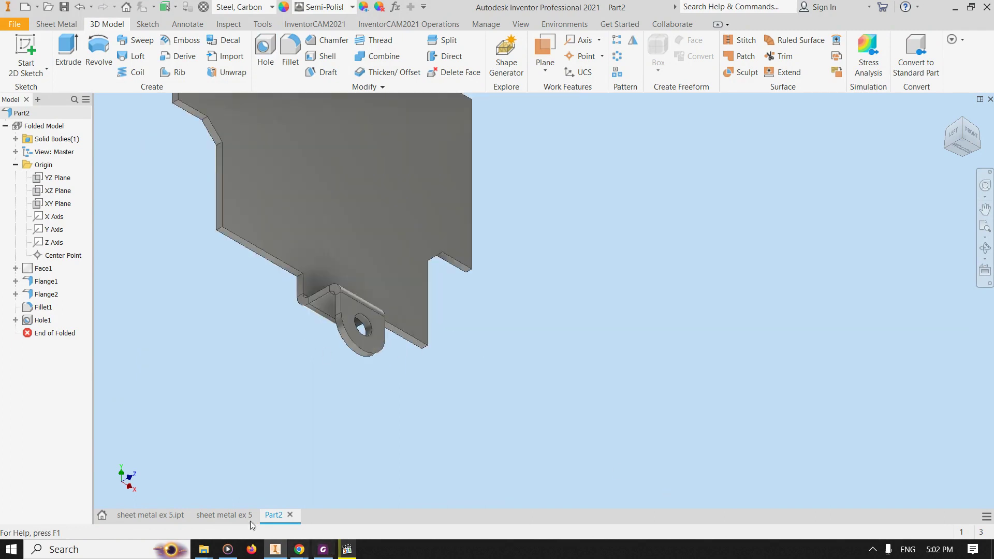
pyautogui.click(233, 515)
pyautogui.scroll(5, 538, 312)
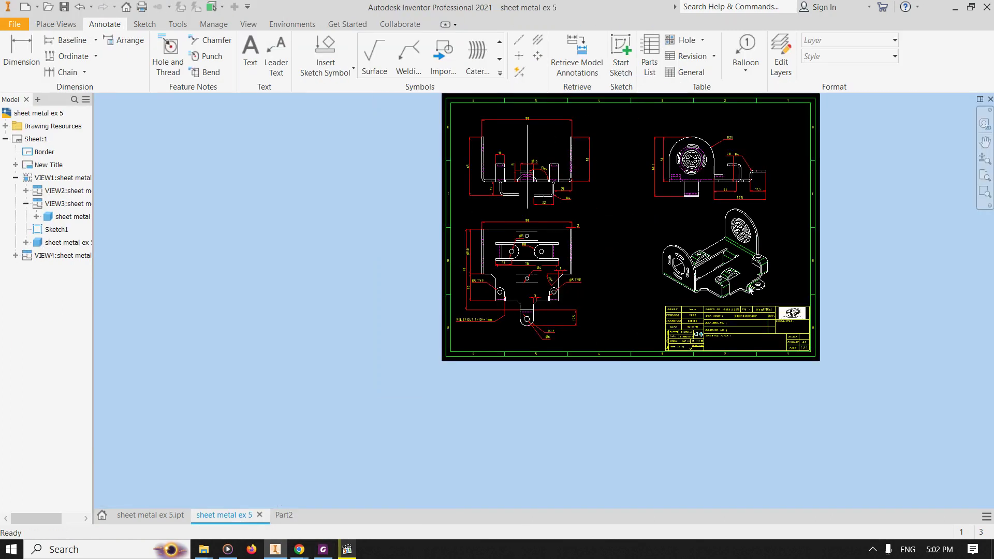
pyautogui.scroll(-5, 663, 321)
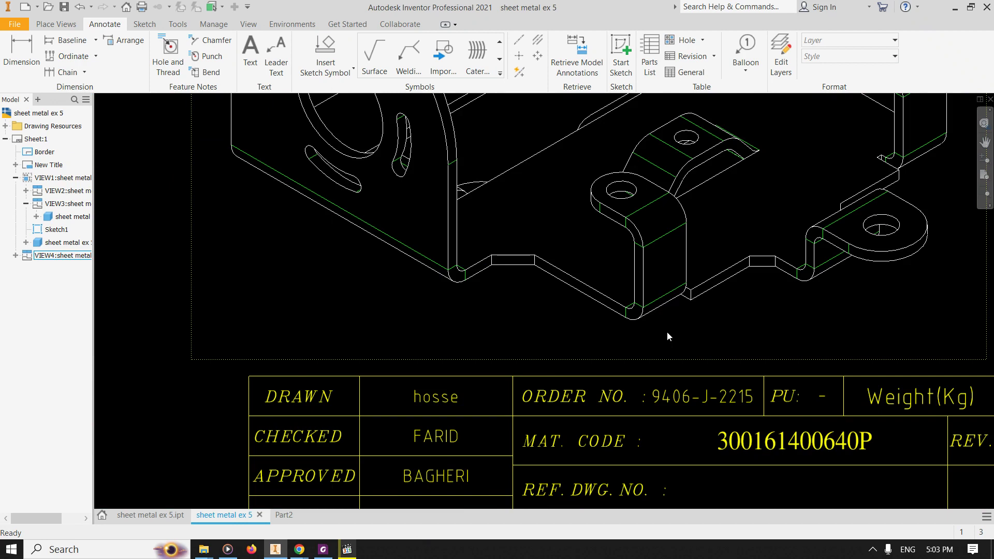
pyautogui.scroll(4, 667, 334)
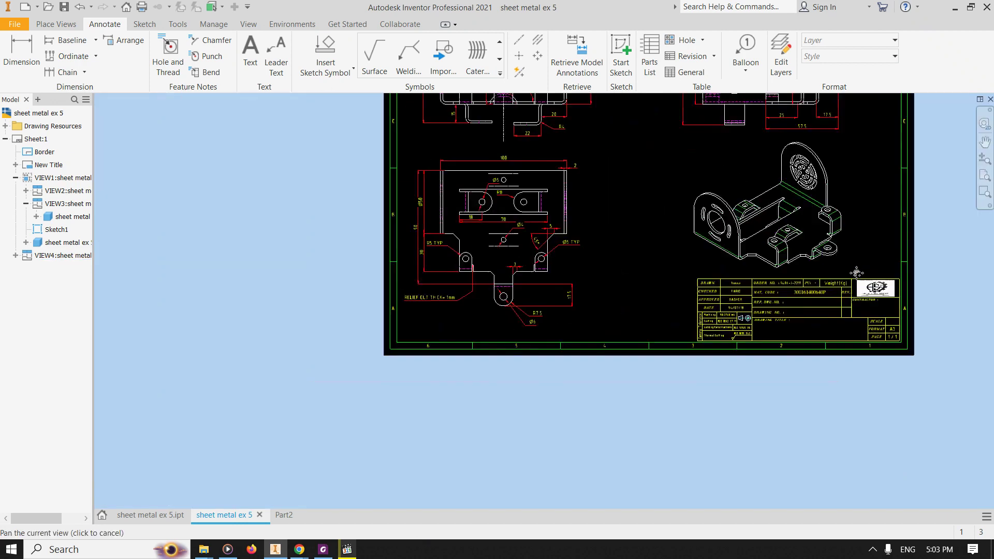
pyautogui.moveTo(570, 212); pyautogui.dragTo(665, 211, button='middle')
pyautogui.press('Home')
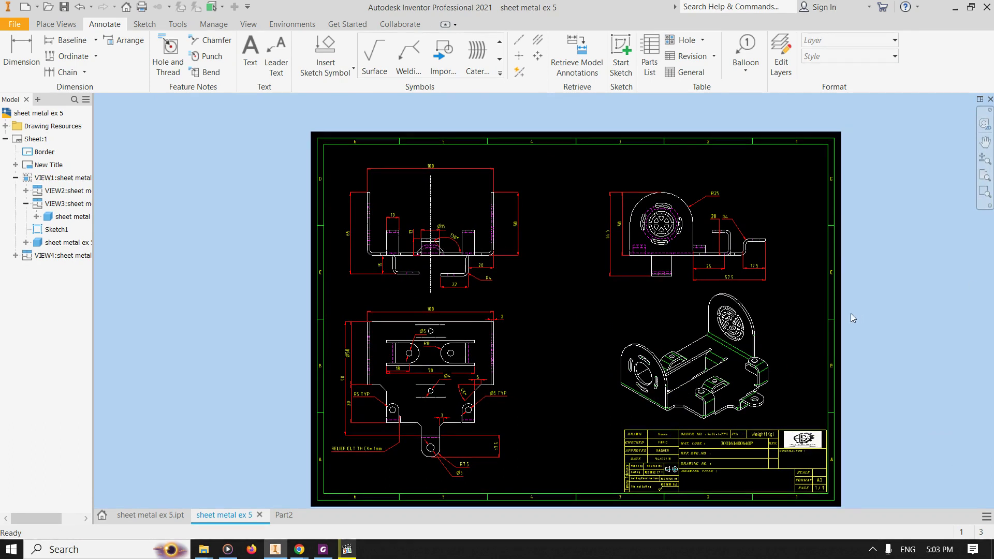
pyautogui.scroll(-5, 667, 376)
pyautogui.scroll(4, 769, 309)
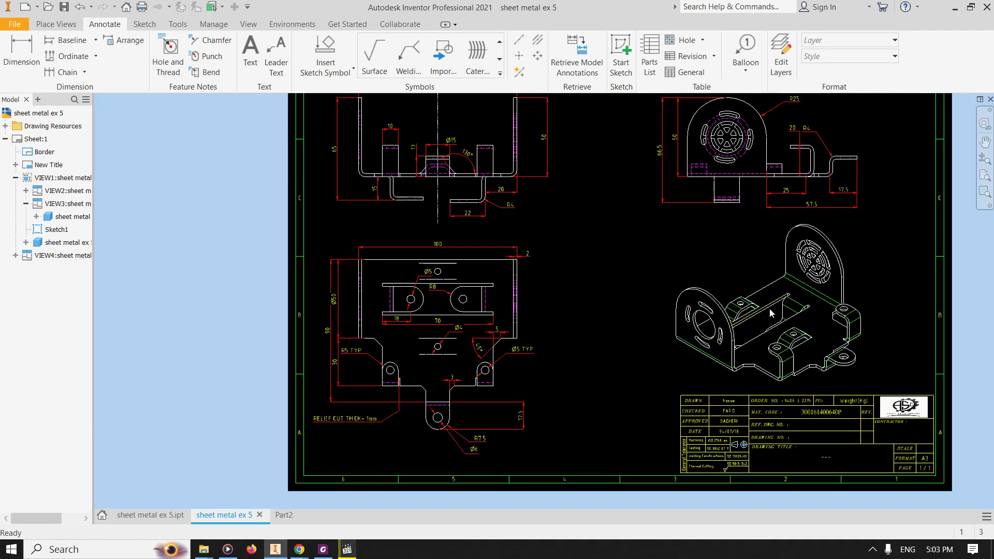
pyautogui.moveTo(889, 233); pyautogui.dragTo(801, 371, button='middle')
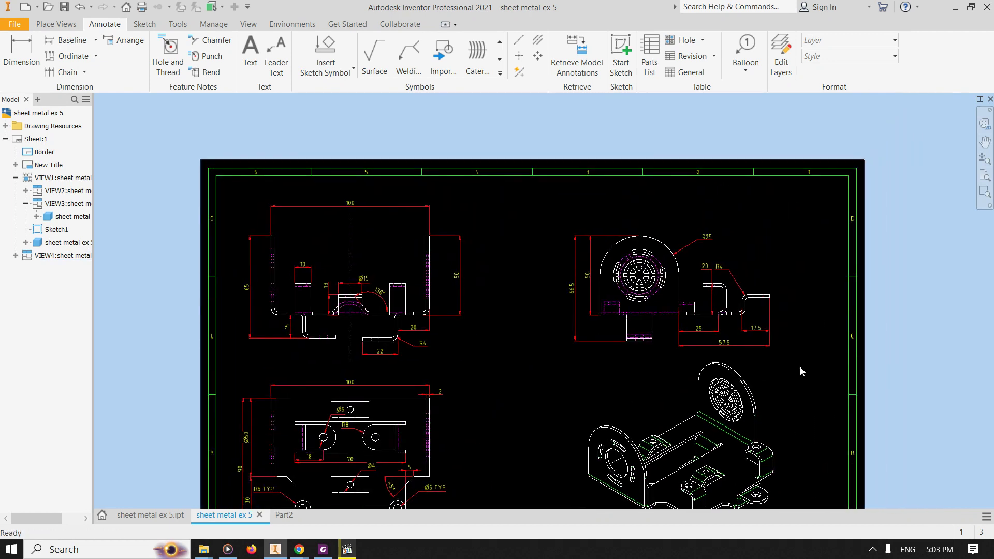
pyautogui.scroll(-3, 630, 346)
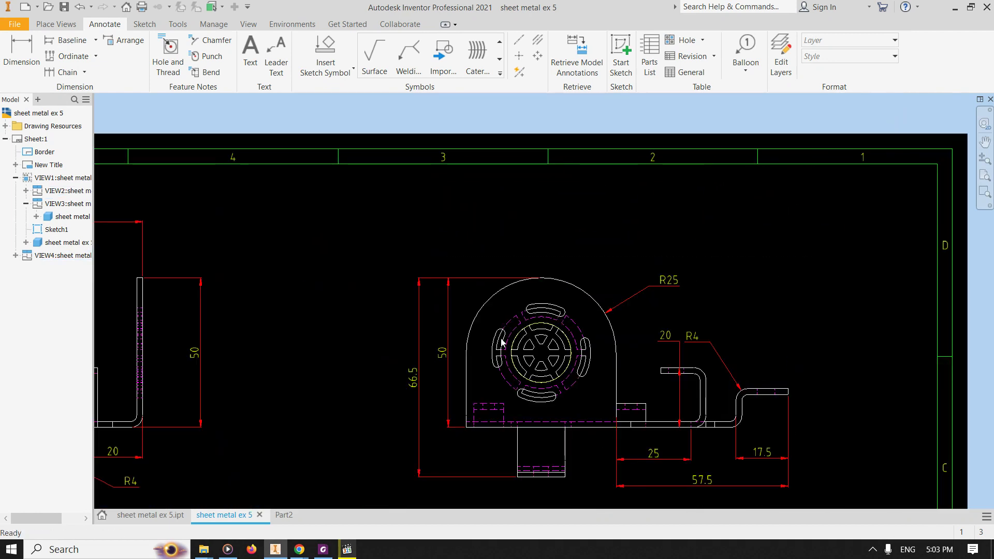
pyautogui.click(289, 516)
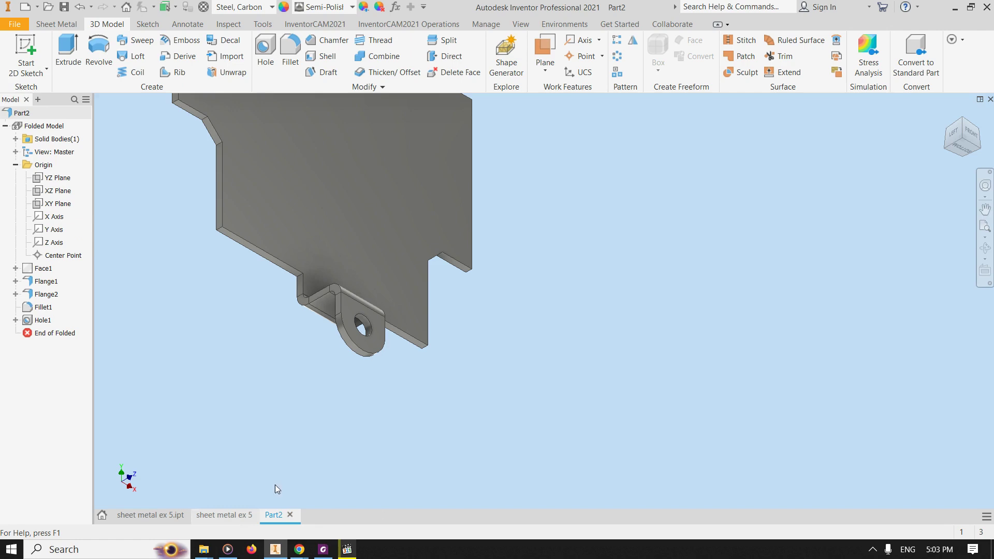
pyautogui.click(236, 513)
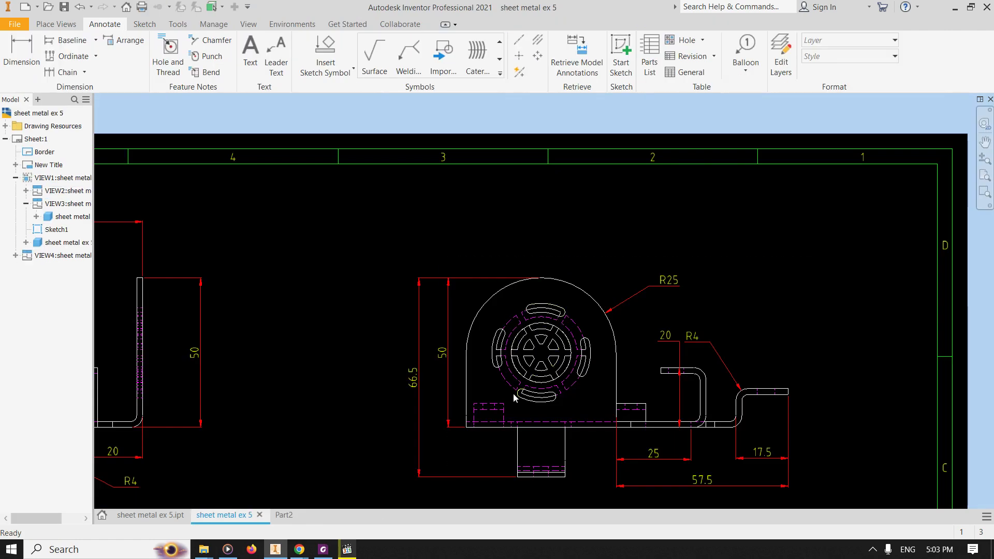
pyautogui.click(283, 515)
pyautogui.scroll(3, 596, 228)
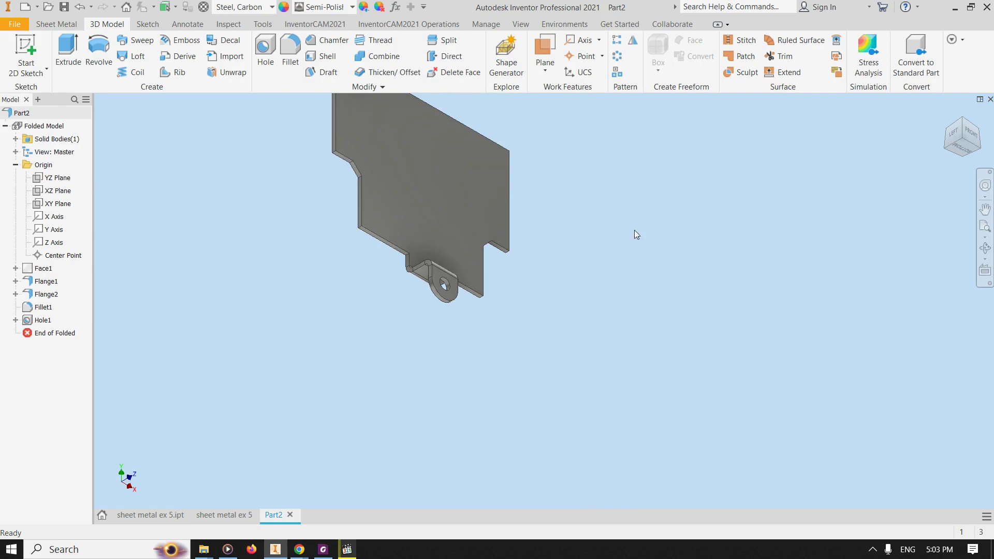
pyautogui.click(967, 150)
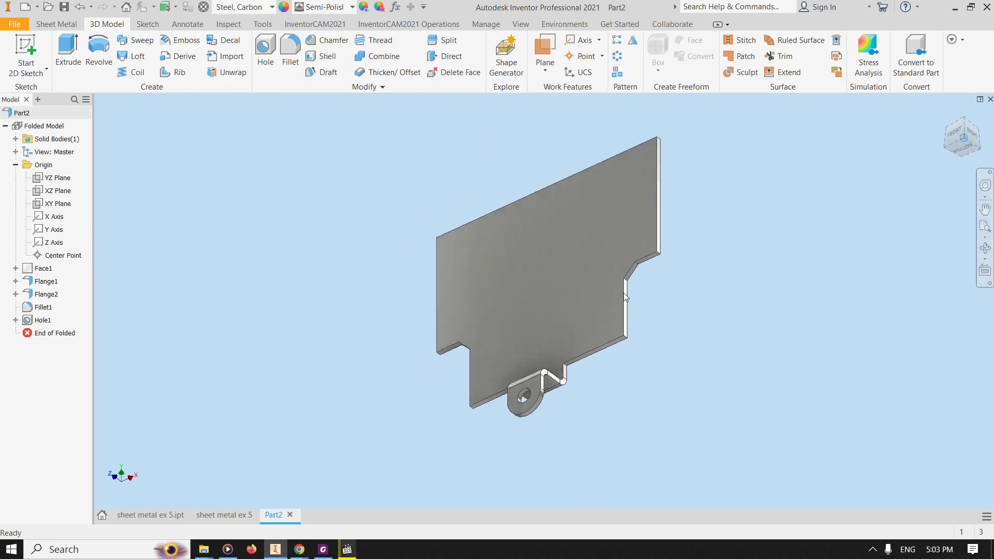
pyautogui.scroll(-10, 658, 176)
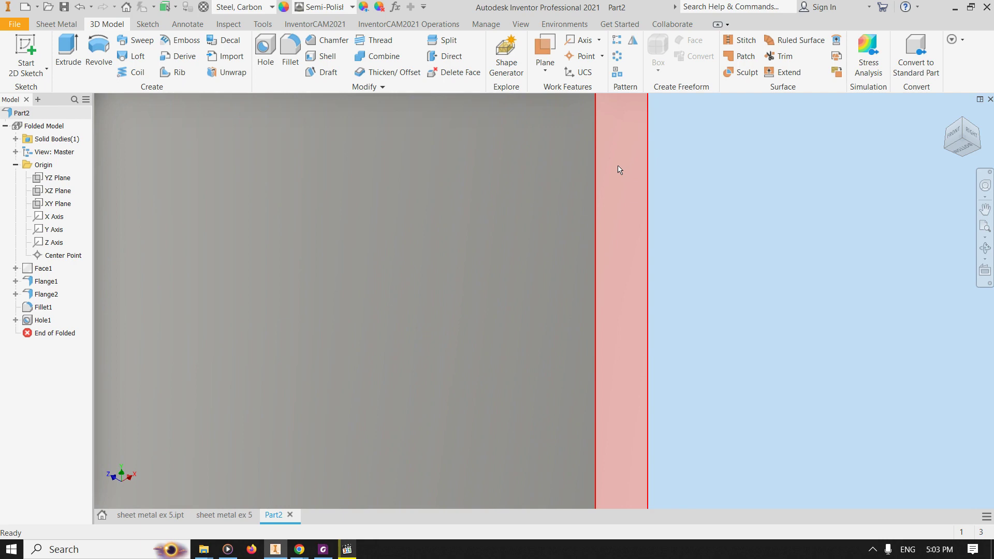
pyautogui.scroll(5, 637, 181)
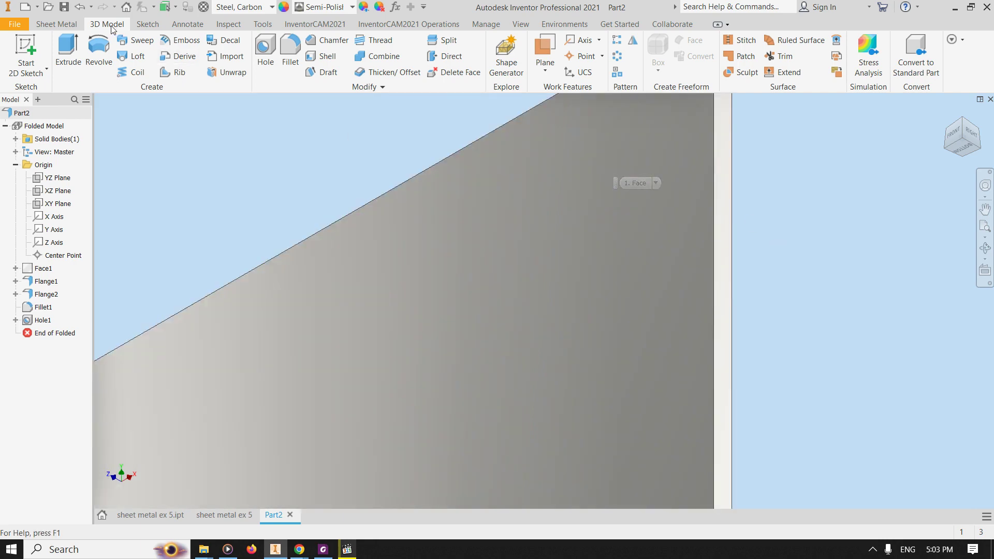
pyautogui.click(56, 24)
pyautogui.click(91, 54)
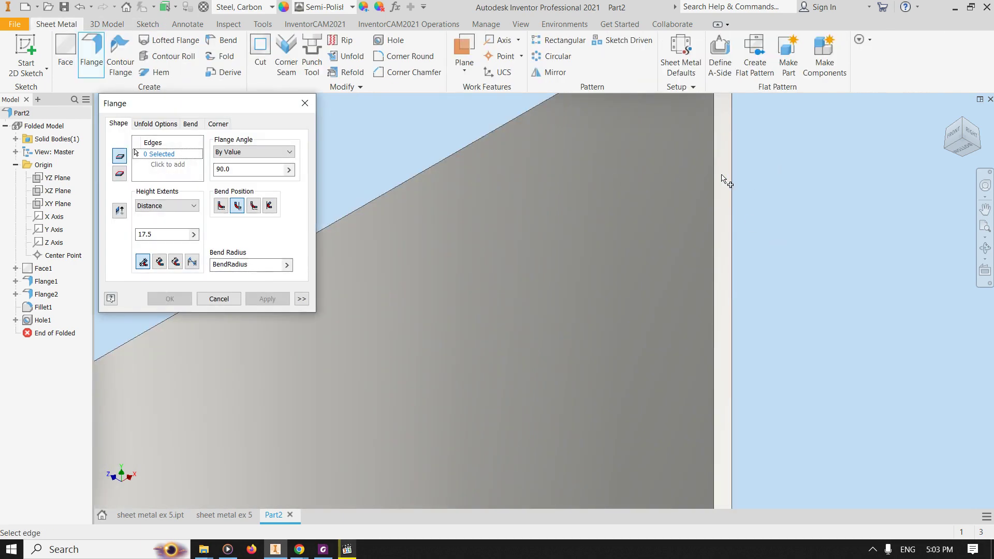
pyautogui.click(724, 180)
pyautogui.scroll(5, 714, 264)
pyautogui.scroll(-5, 755, 280)
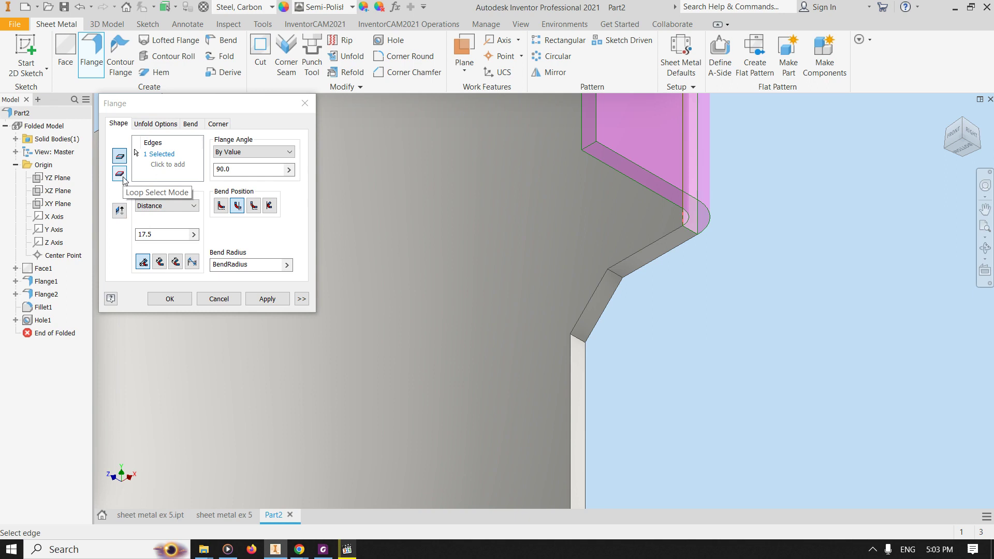
pyautogui.click(155, 124)
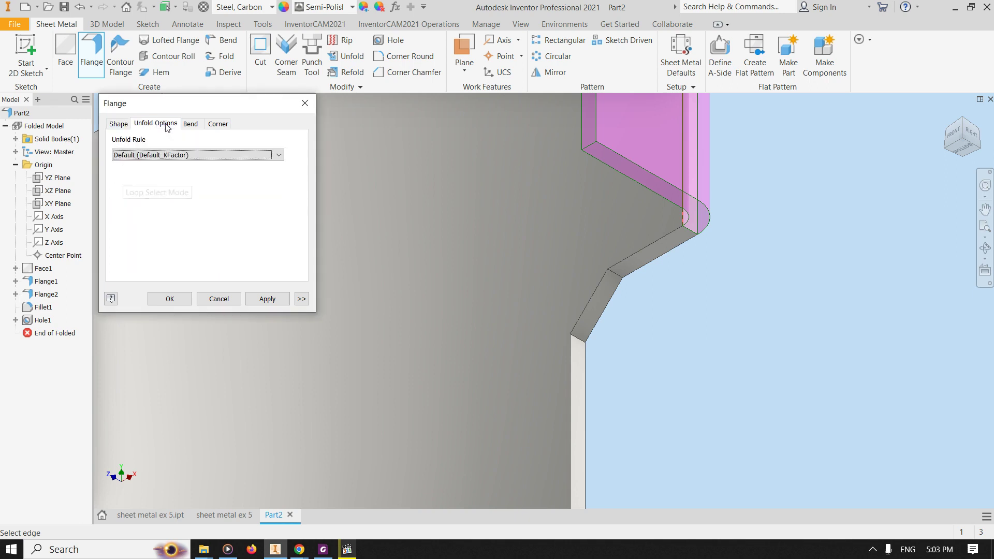
pyautogui.click(191, 124)
pyautogui.click(218, 124)
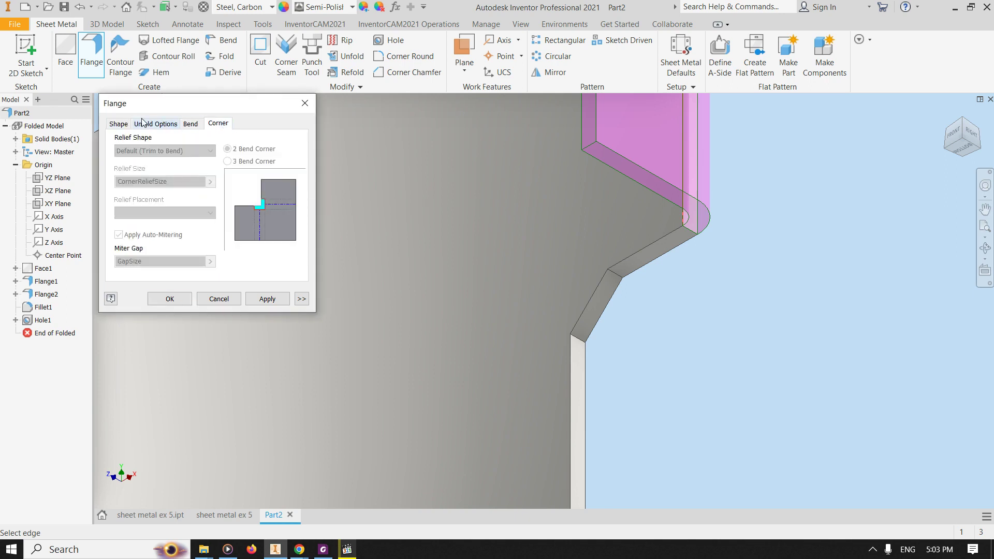
pyautogui.click(127, 124)
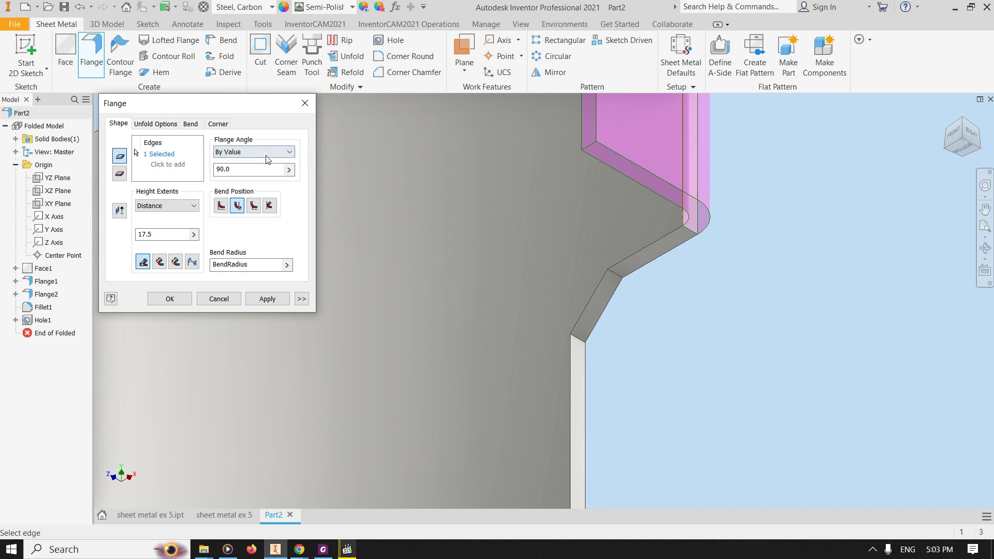
pyautogui.click(218, 299)
pyautogui.click(120, 52)
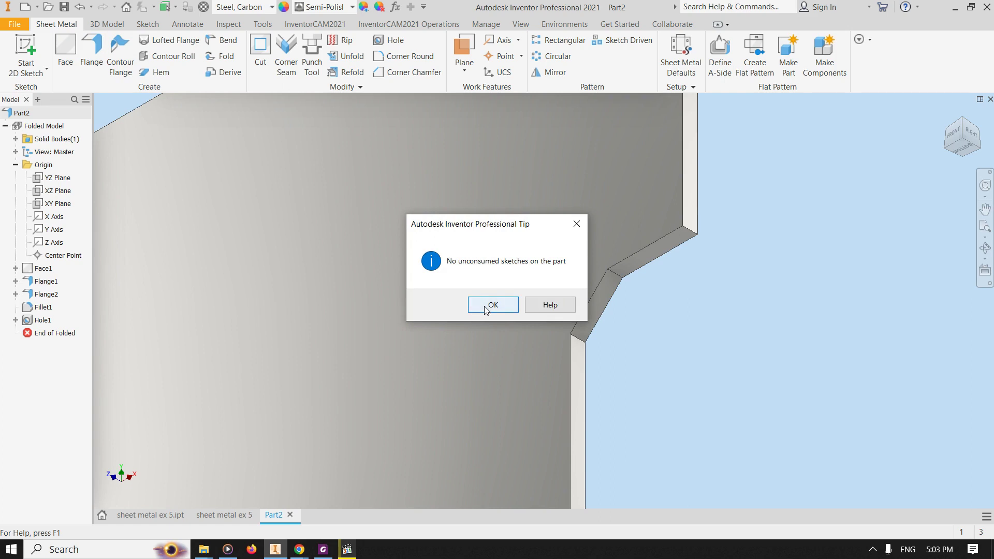
pyautogui.click(576, 224)
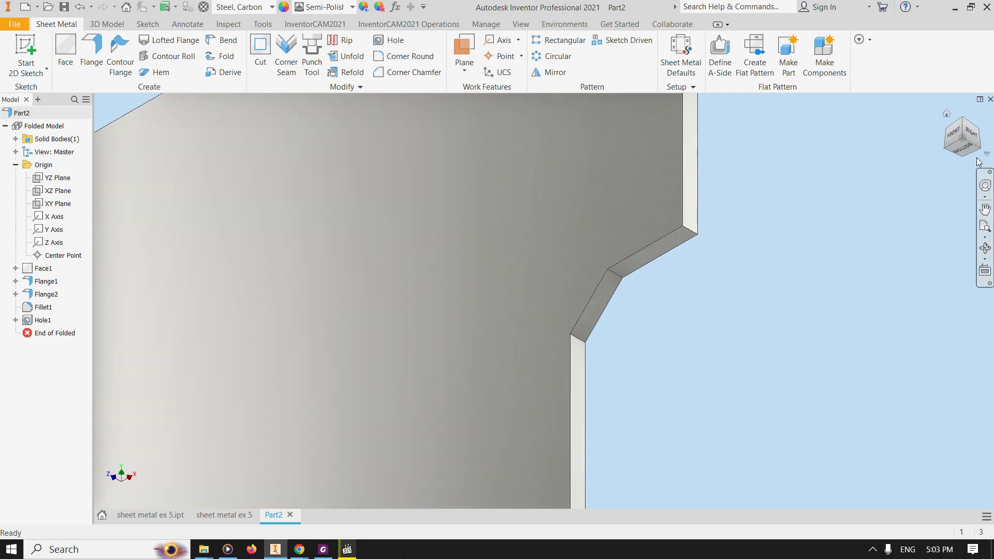
pyautogui.click(965, 141)
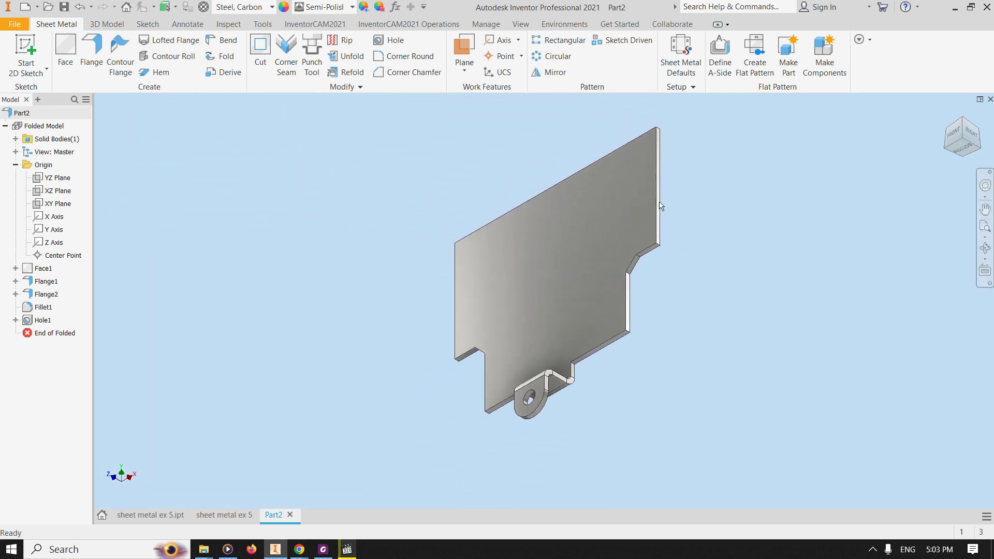
pyautogui.click(973, 136)
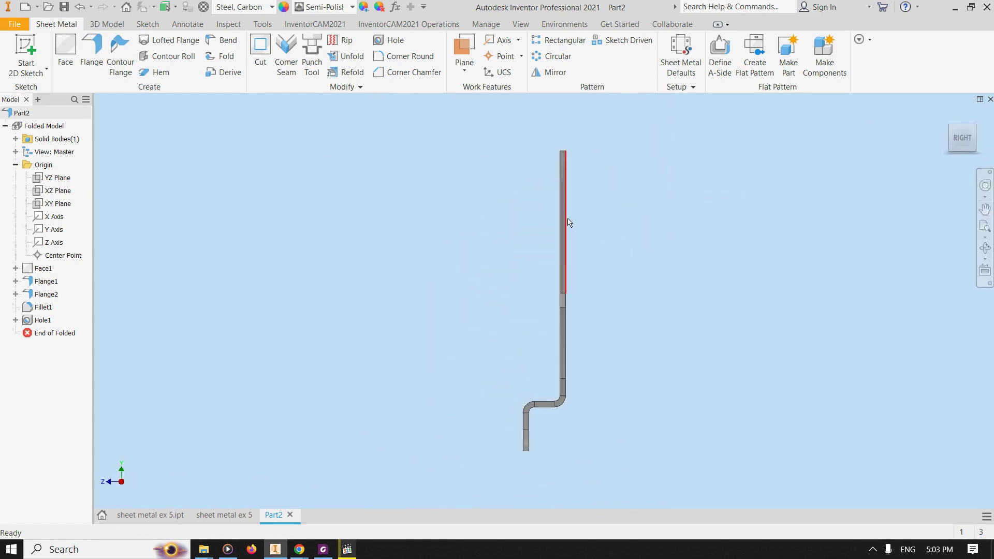
pyautogui.scroll(5, 563, 217)
pyautogui.click(566, 217)
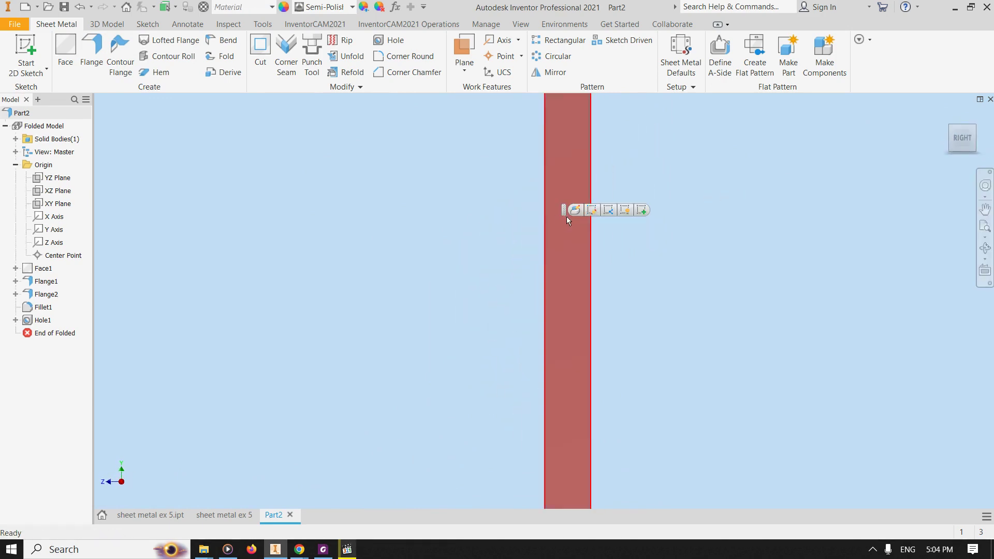
pyautogui.click(594, 211)
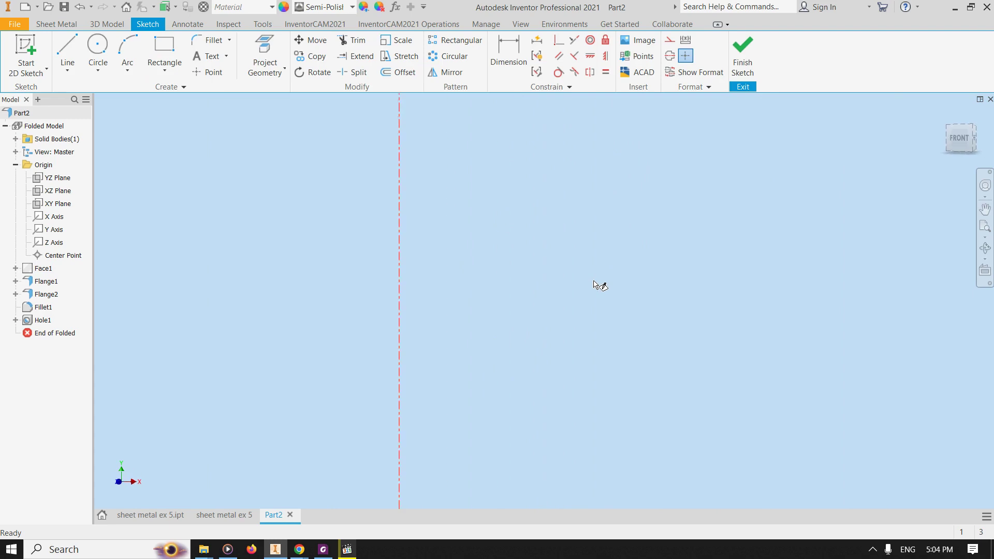
pyautogui.click(742, 57)
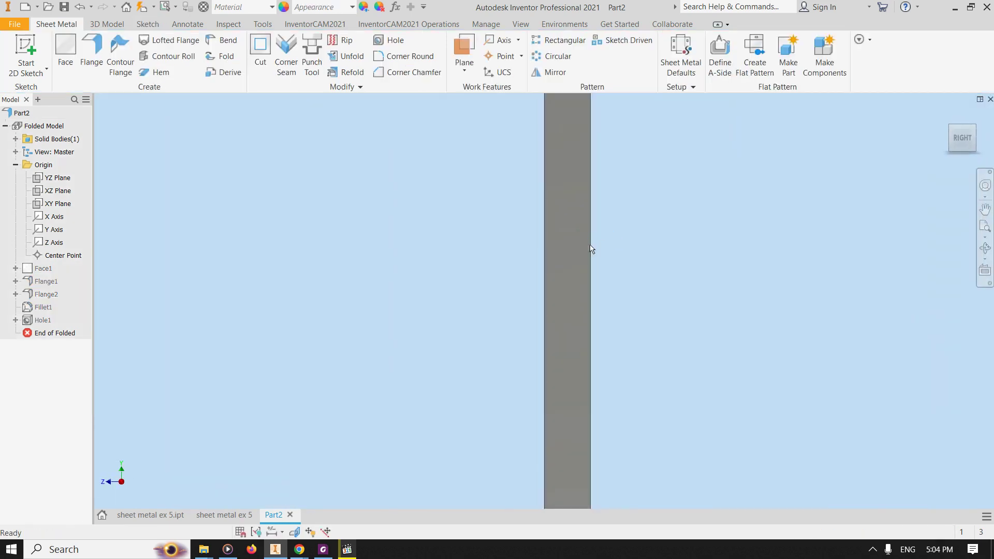
# - Start a sketch on the base face's right-hand thickness face and draw a vertical line along its edge from the top corner to the notch
pyautogui.click(655, 239)
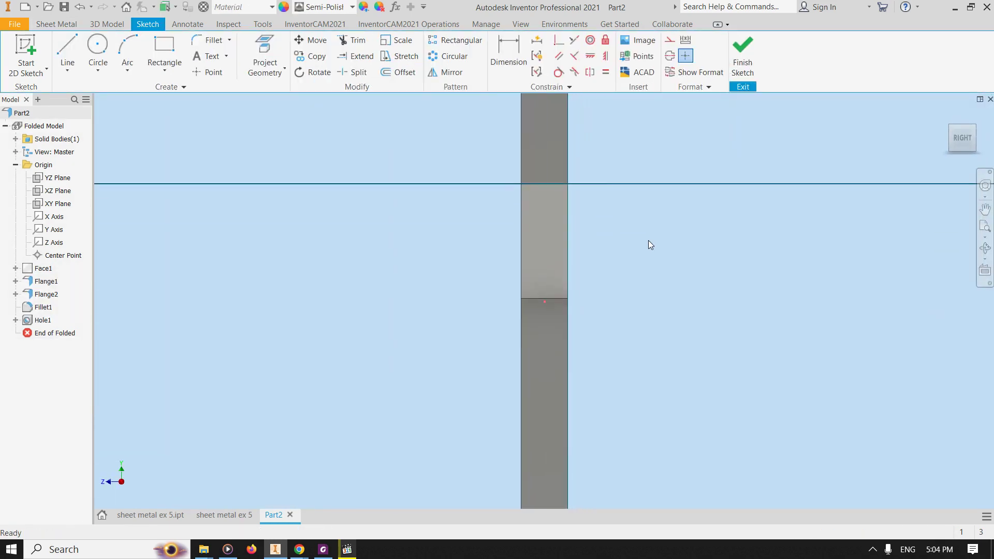
pyautogui.click(67, 51)
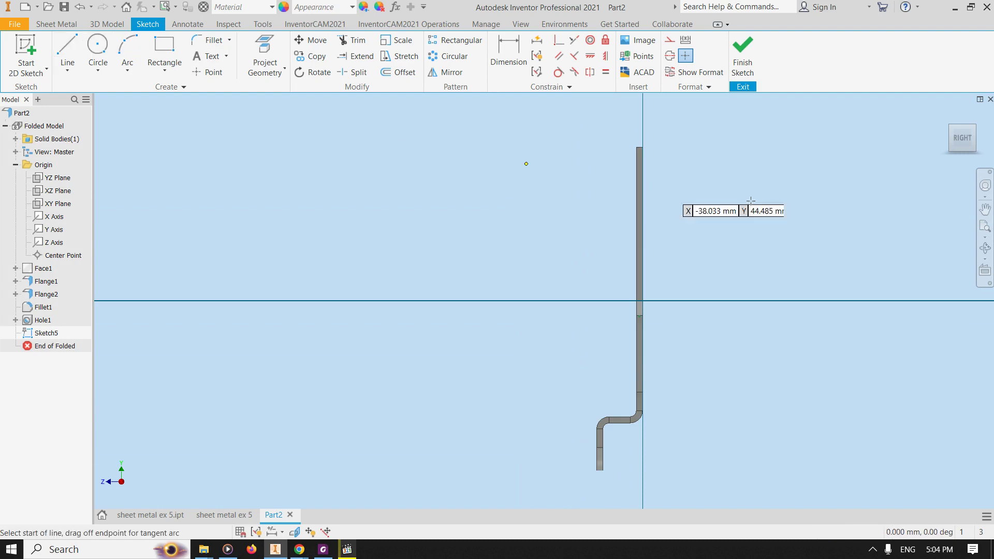
pyautogui.click(637, 147)
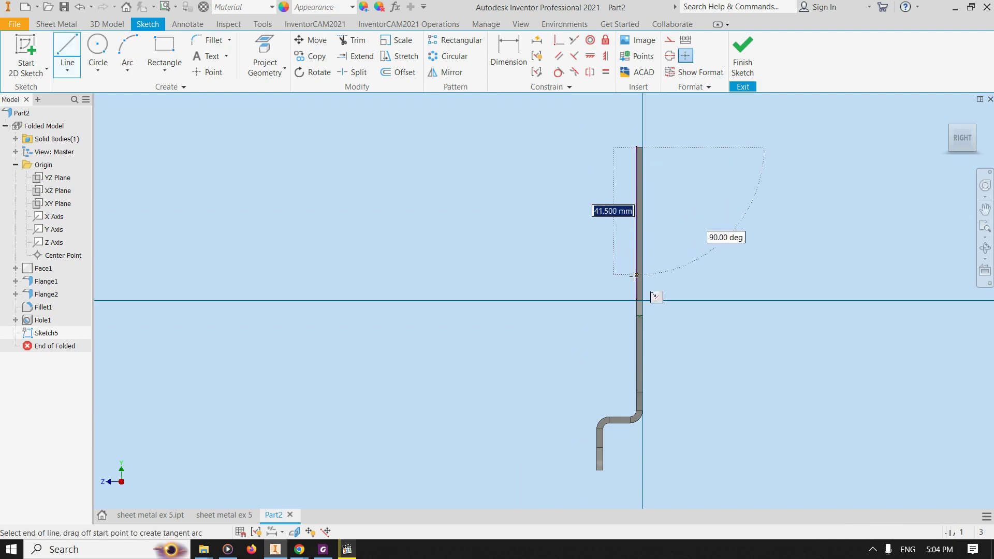
pyautogui.click(638, 300)
pyautogui.press('d')
pyautogui.click(641, 255)
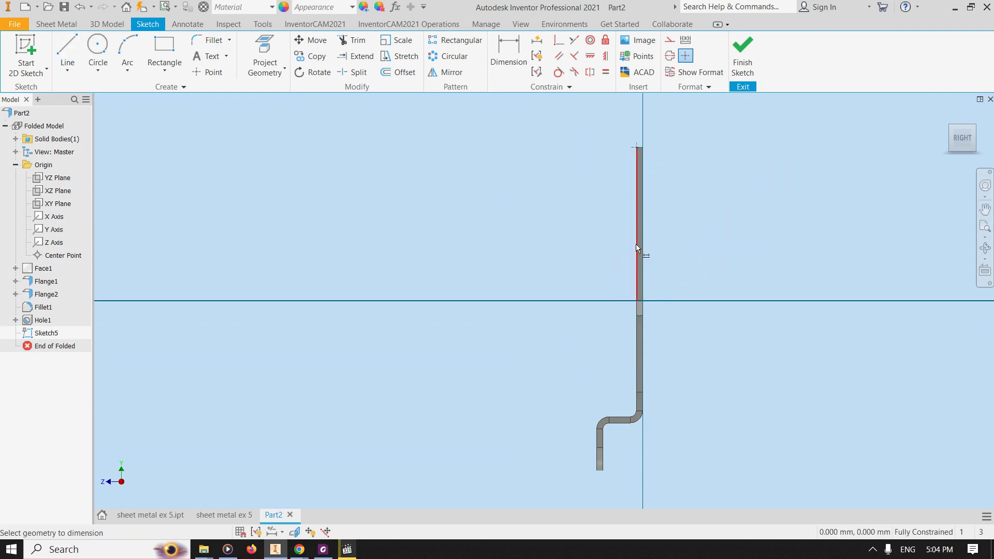
pyautogui.click(611, 256)
pyautogui.press('Escape')
pyautogui.press('F2')
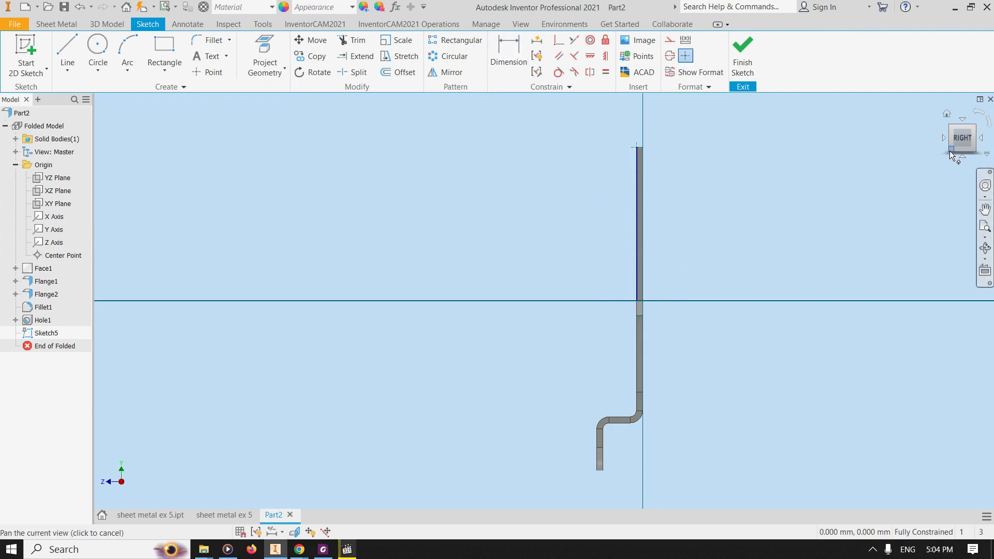
# - Leave the edge sketch and start a flange on the base face's right-hand upper edge
pyautogui.click(952, 150)
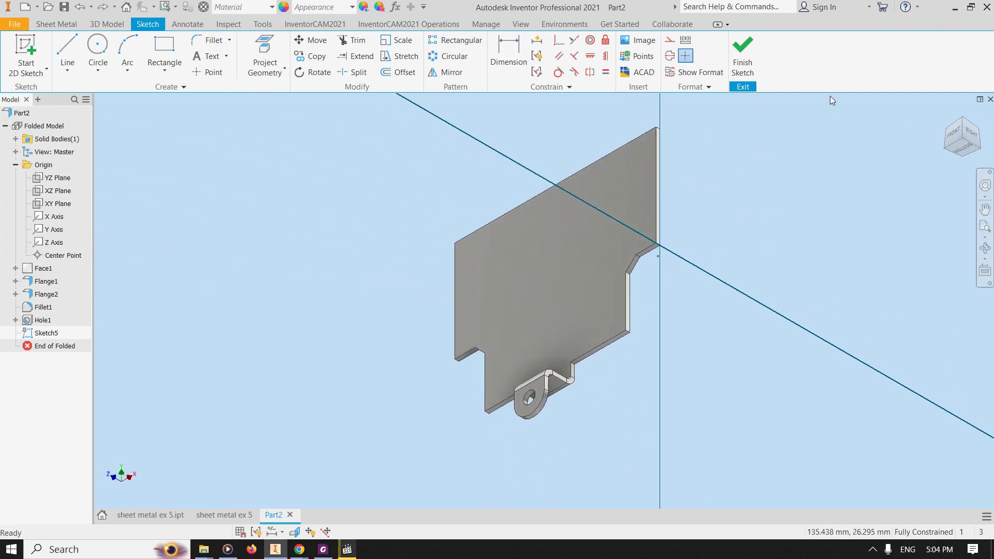
pyautogui.click(750, 61)
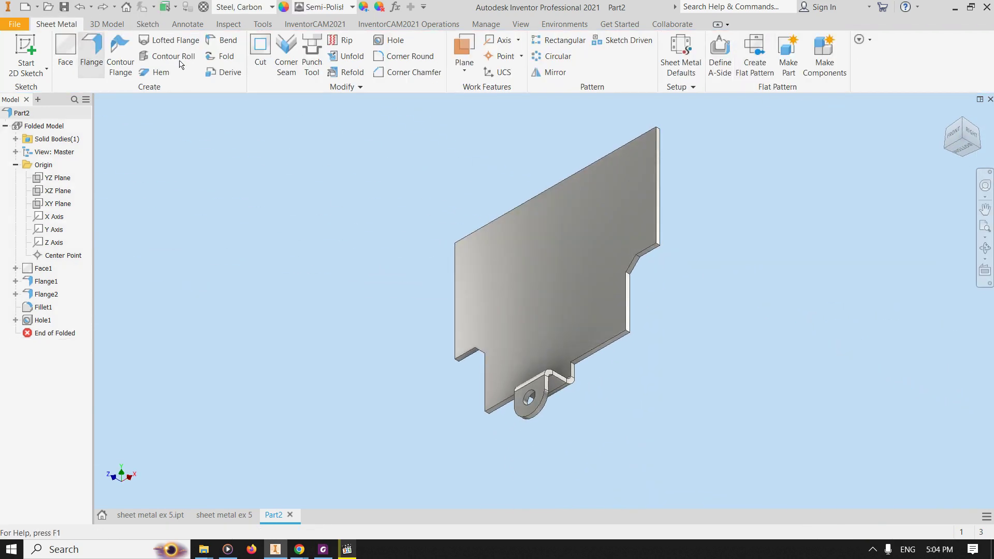
pyautogui.click(655, 213)
pyautogui.scroll(3, 656, 213)
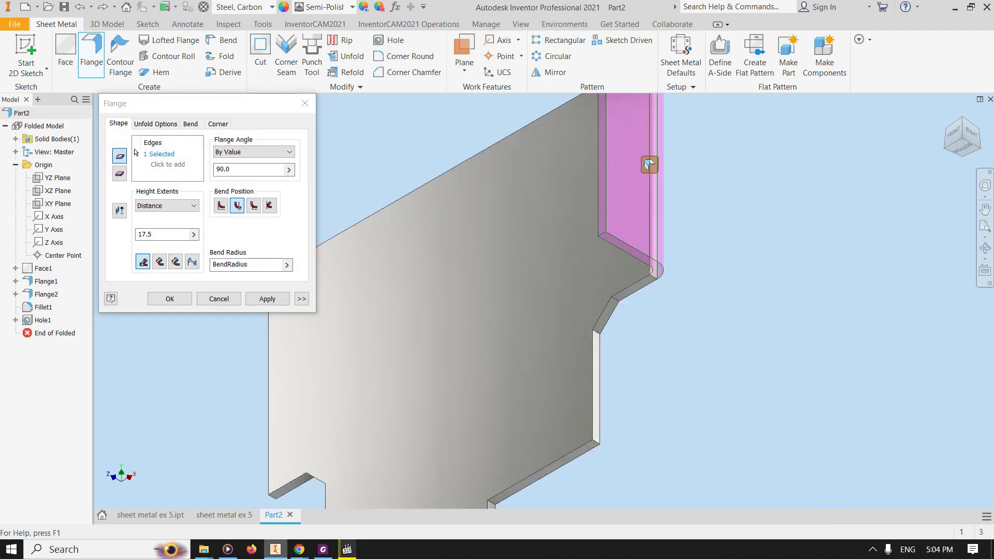
# - Check the side wall's height in the PDF drawing and create the right-hand flange 50 mm high
pyautogui.click(324, 549)
pyautogui.click(326, 551)
pyautogui.click(324, 550)
pyautogui.scroll(3, 468, 356)
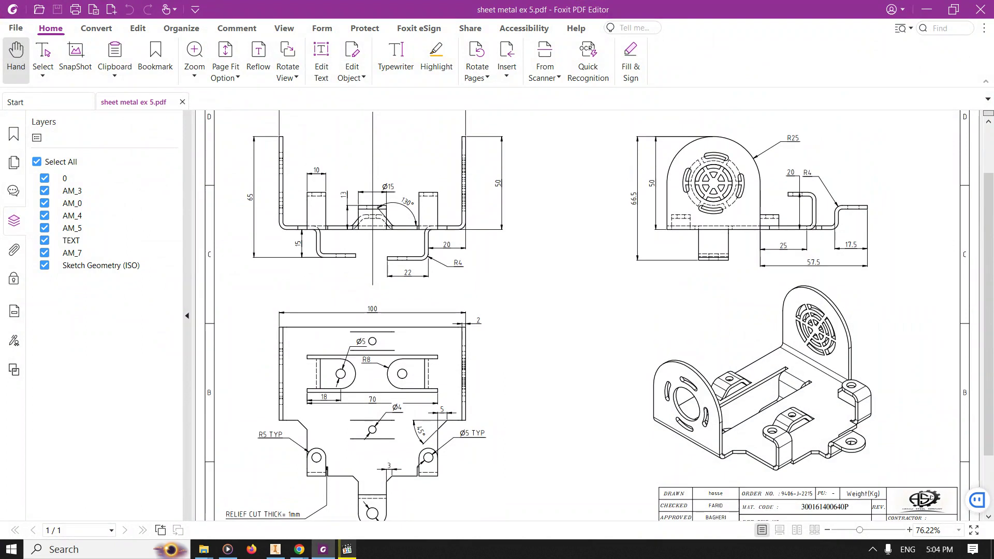
pyautogui.click(323, 550)
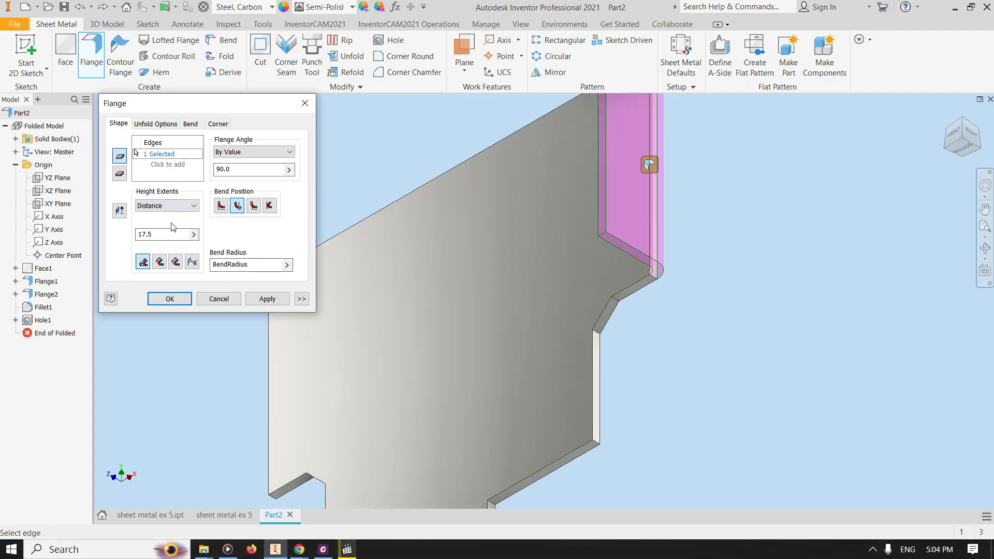
pyautogui.doubleClick(168, 237)
pyautogui.write('50')
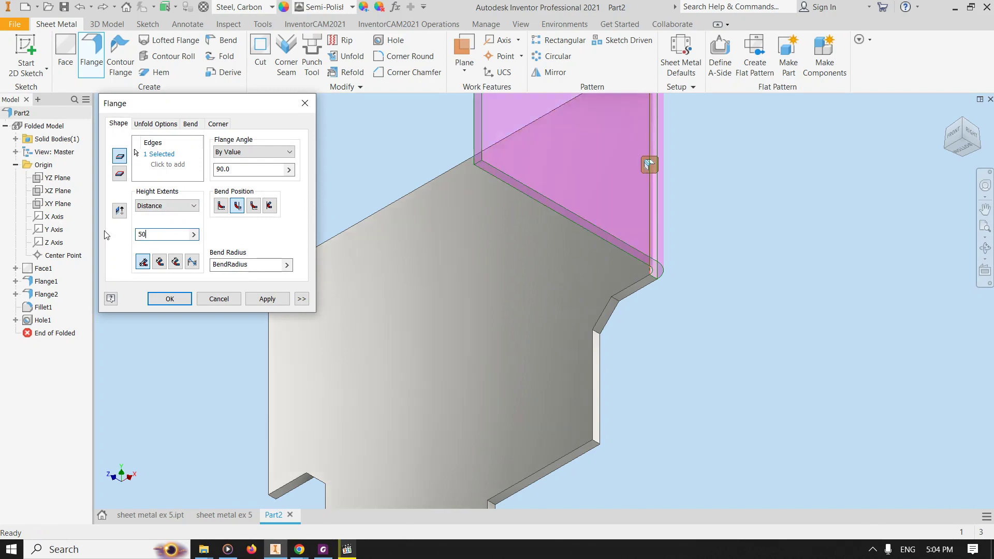
pyautogui.click(268, 298)
pyautogui.click(215, 300)
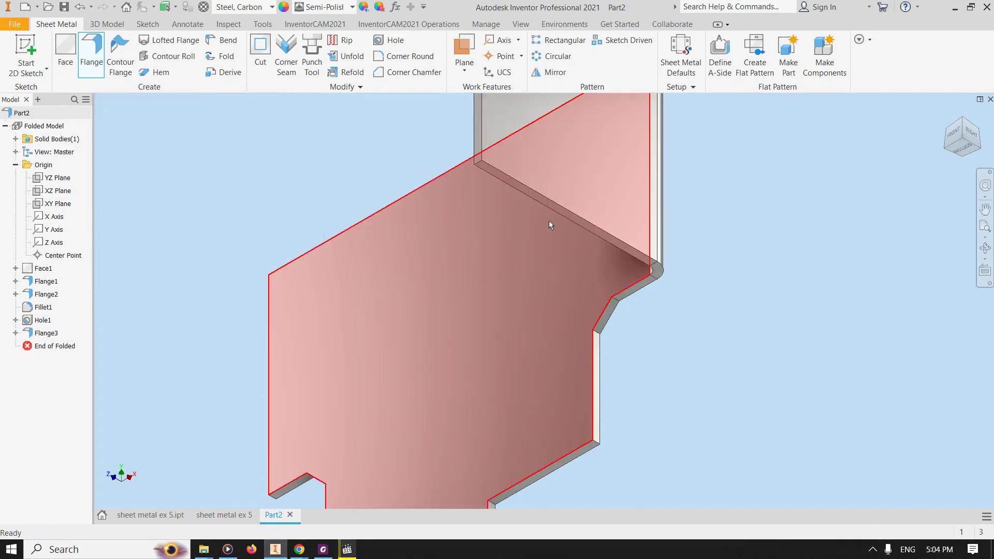
# - Round both free corners of the right-hand side flange with 25 mm radius fillets
pyautogui.scroll(3, 549, 220)
pyautogui.click(102, 24)
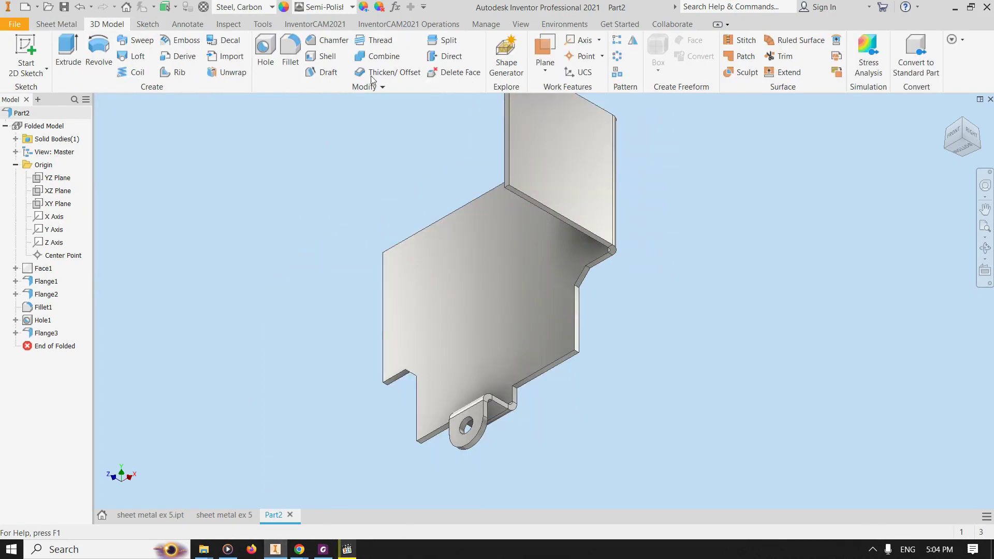
pyautogui.click(290, 49)
pyautogui.click(138, 187)
pyautogui.click(142, 177)
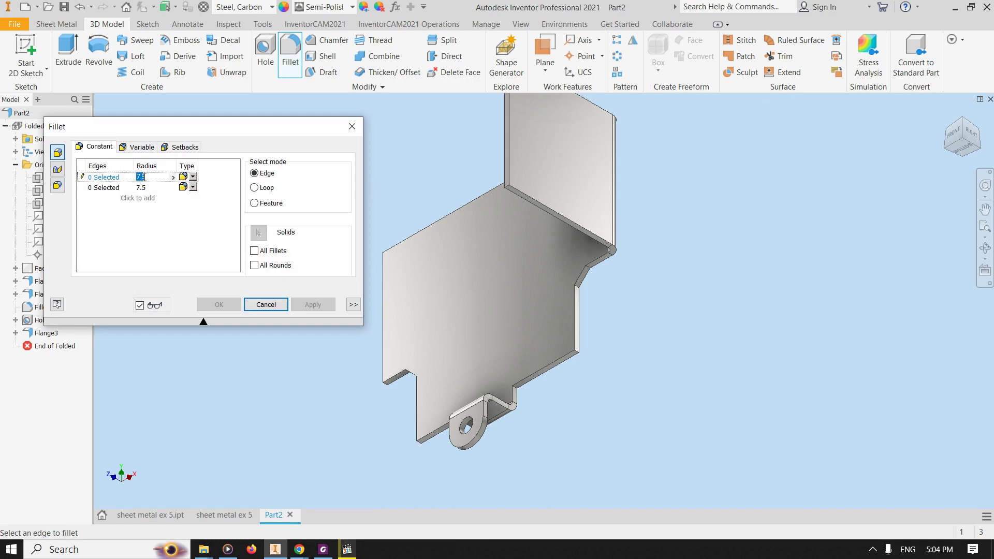
pyautogui.write('25')
pyautogui.scroll(-5, 500, 206)
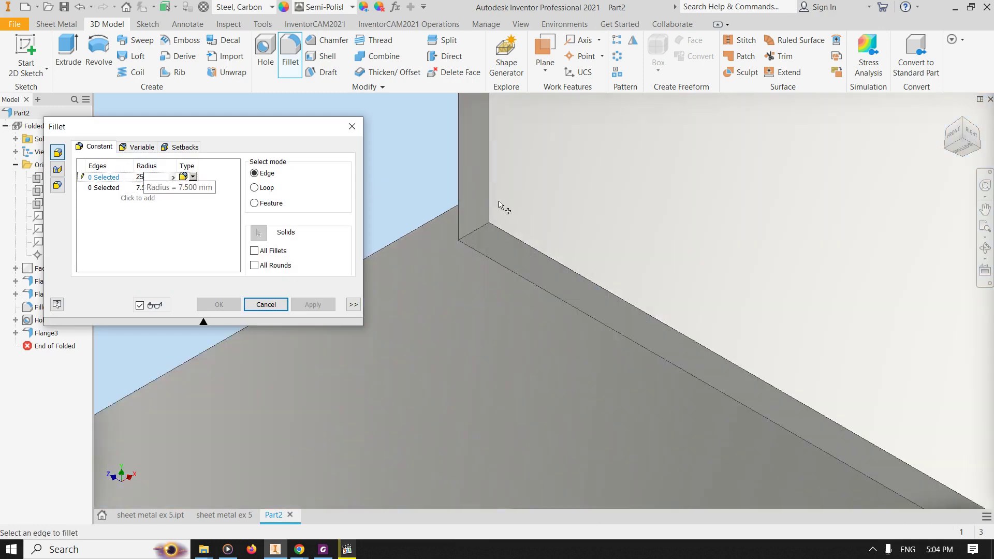
pyautogui.click(480, 232)
pyautogui.scroll(5, 481, 232)
pyautogui.scroll(-5, 483, 124)
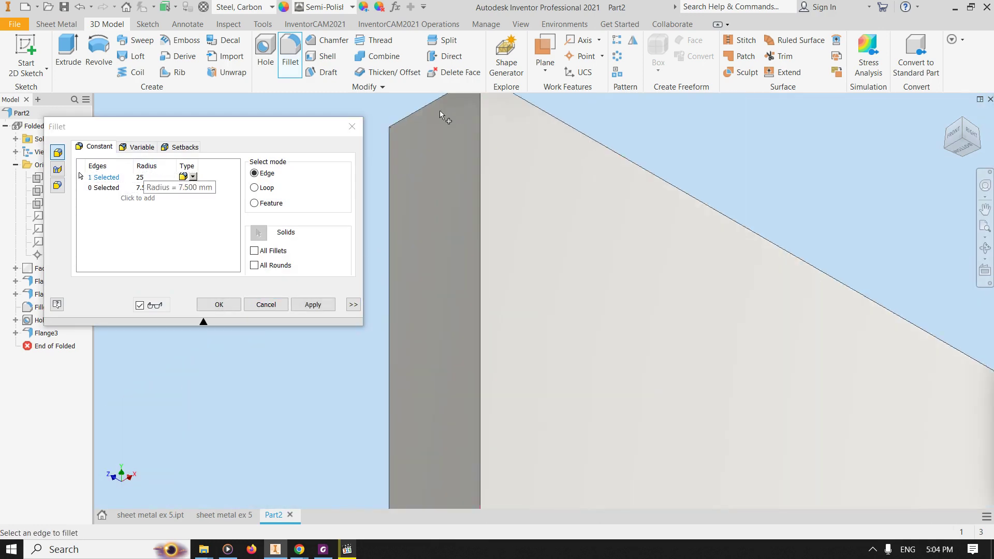
pyautogui.click(433, 106)
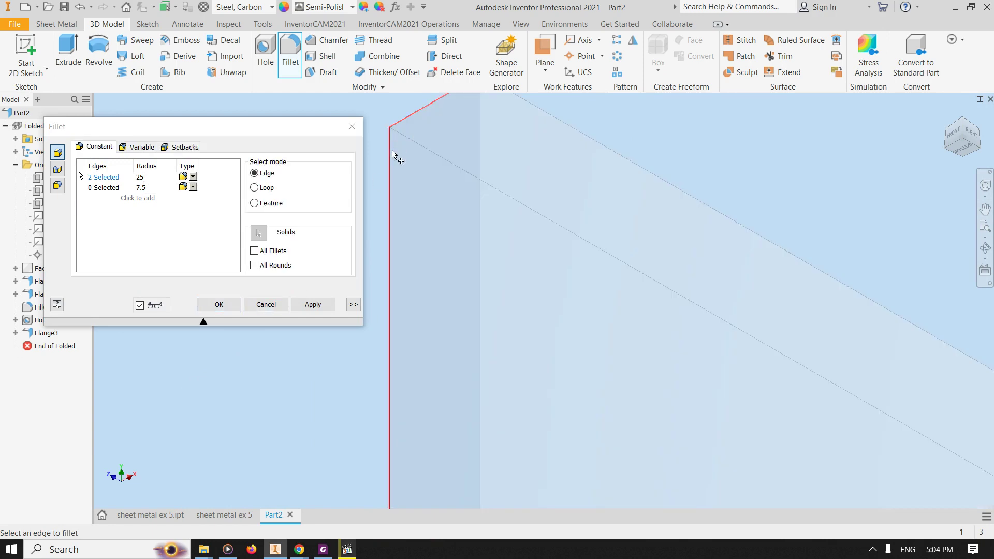
pyautogui.scroll(3, 376, 205)
pyautogui.scroll(4, 595, 330)
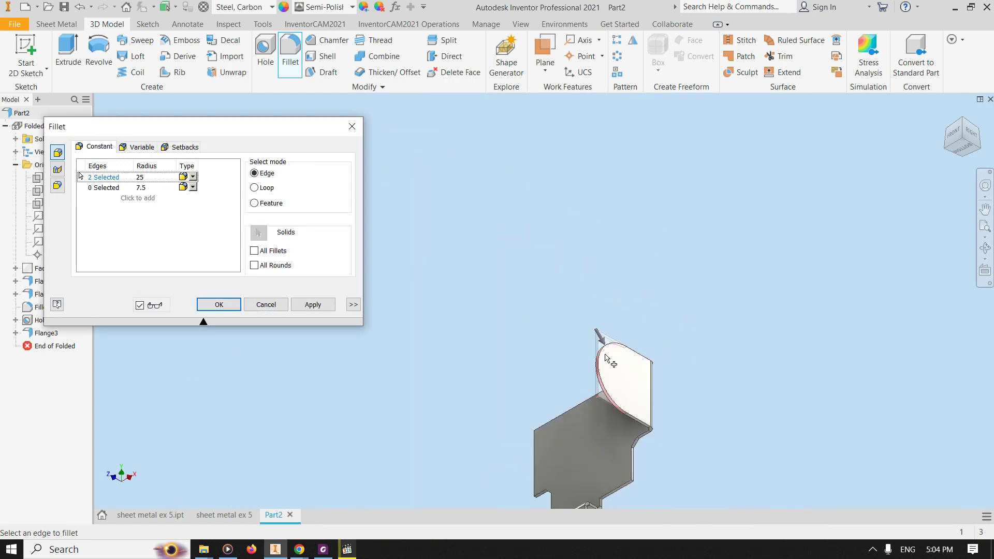
pyautogui.click(231, 305)
pyautogui.click(612, 394)
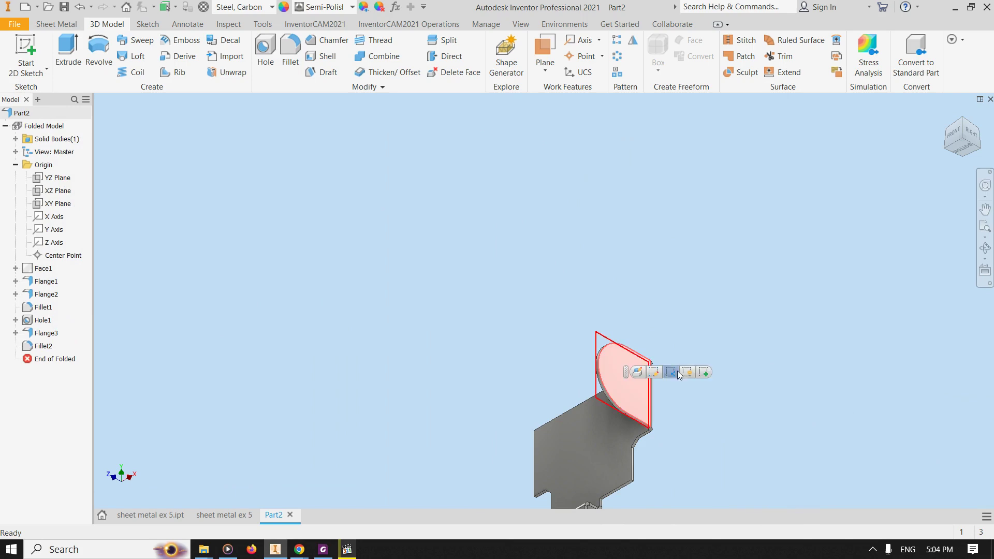
pyautogui.click(704, 372)
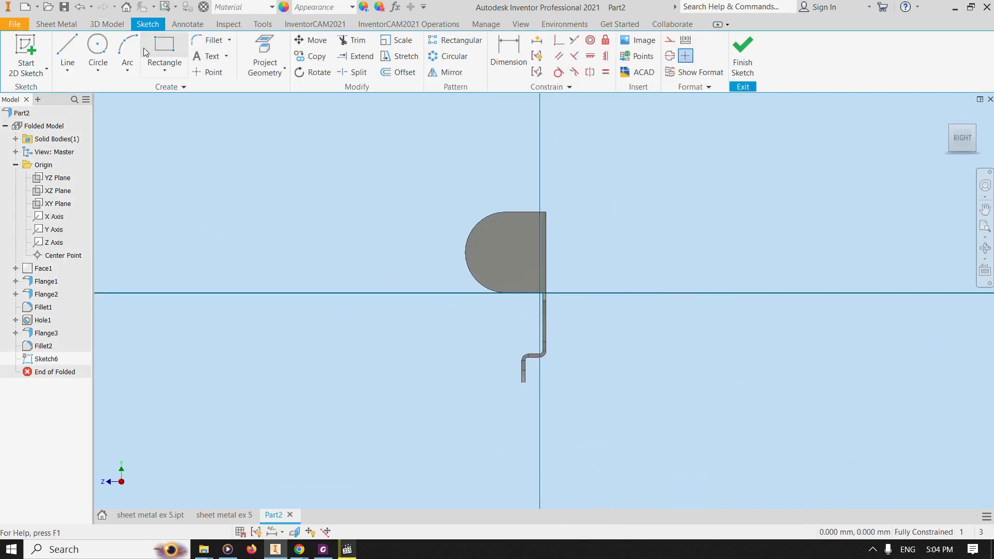
pyautogui.click(109, 44)
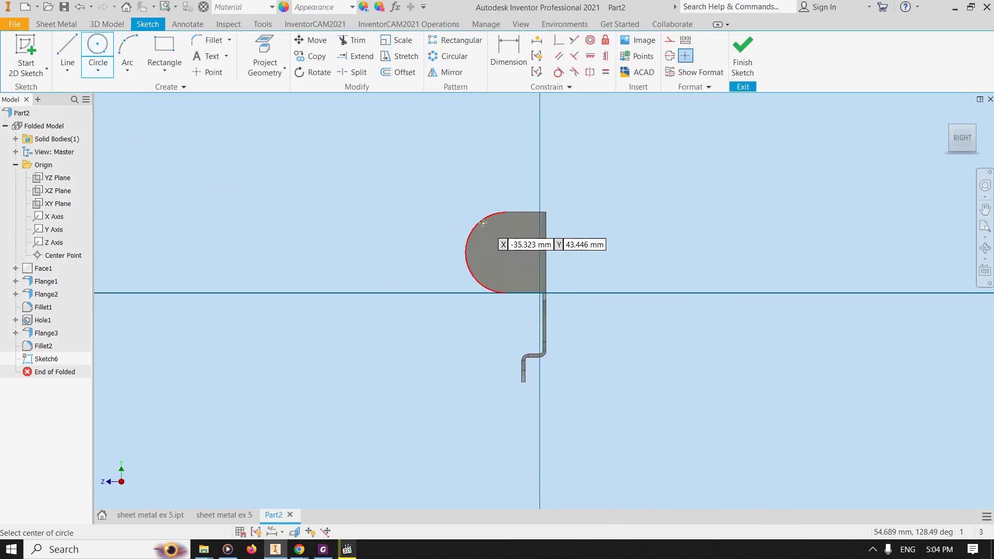
pyautogui.press('Escape')
pyautogui.hotkey('ctrl', 'z')
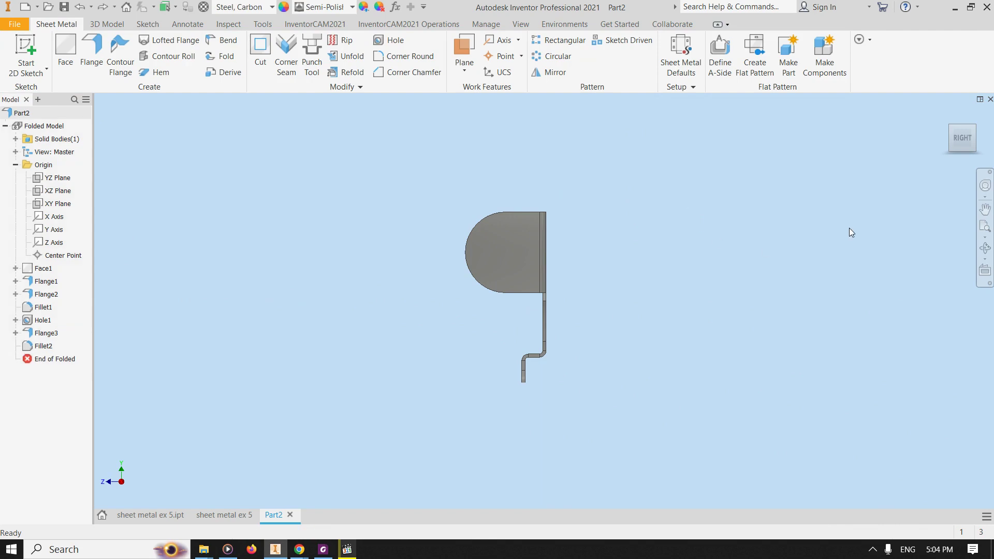
# - Place a hole on the rounded side flange's face and make it concentric with the curved edge
pyautogui.click(951, 150)
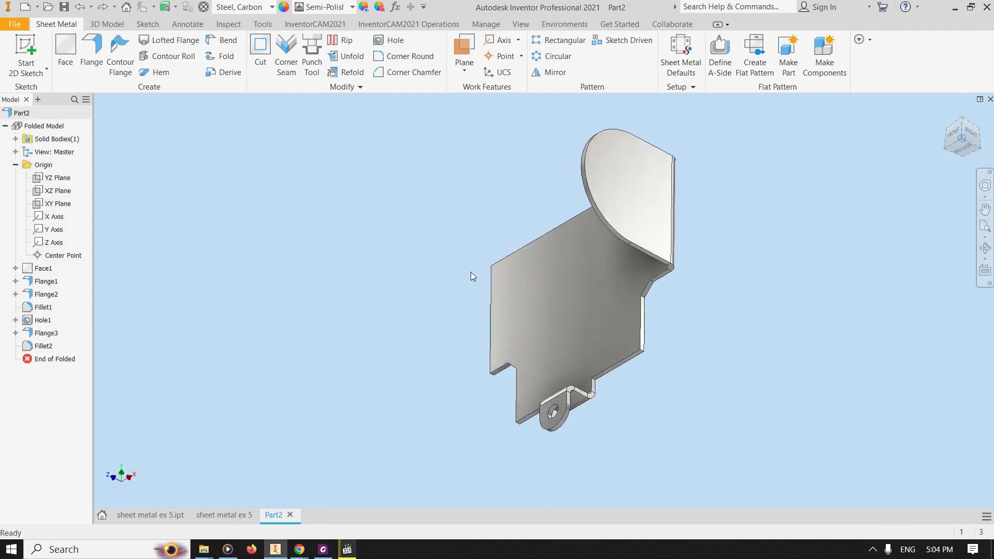
pyautogui.moveTo(663, 166); pyautogui.dragTo(586, 305, button='middle')
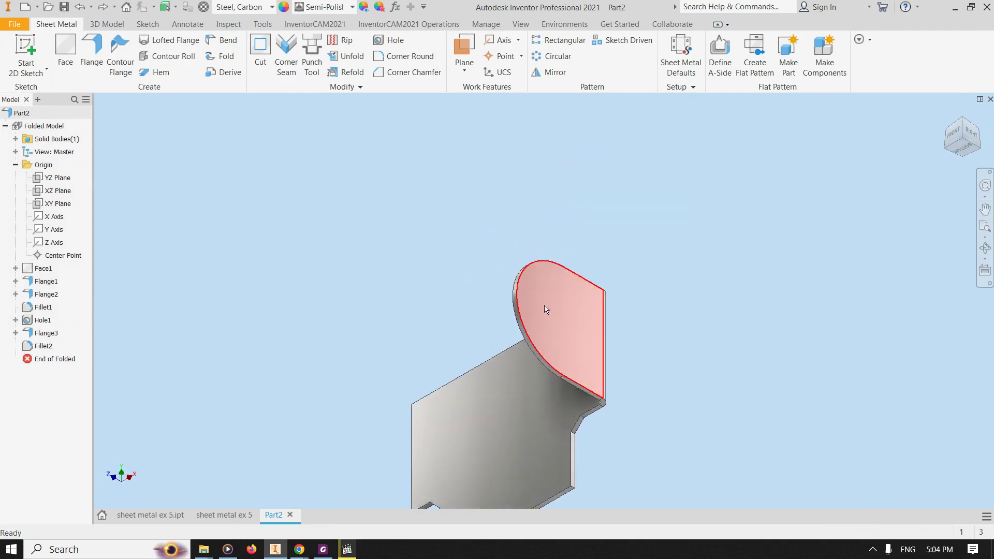
pyautogui.scroll(3, 544, 306)
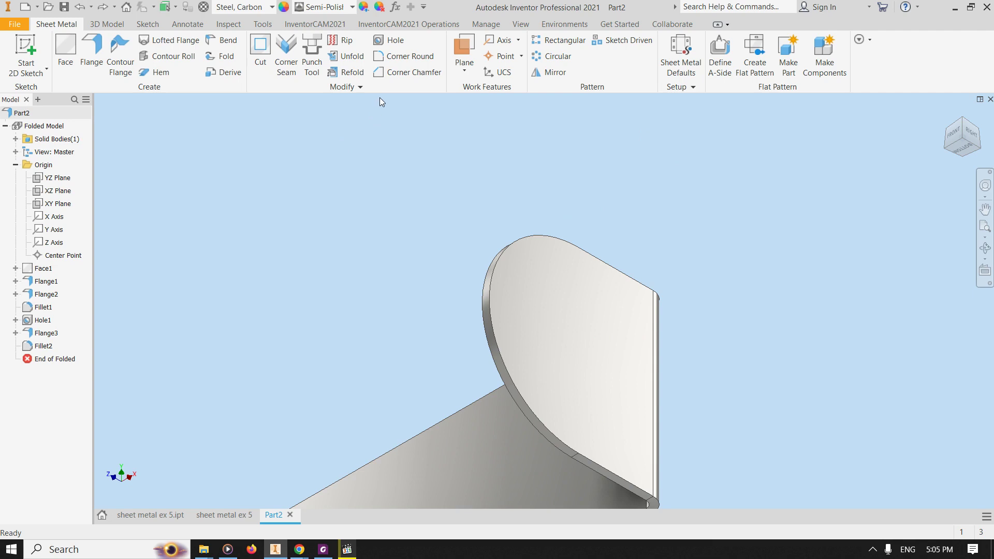
pyautogui.click(375, 43)
pyautogui.click(550, 326)
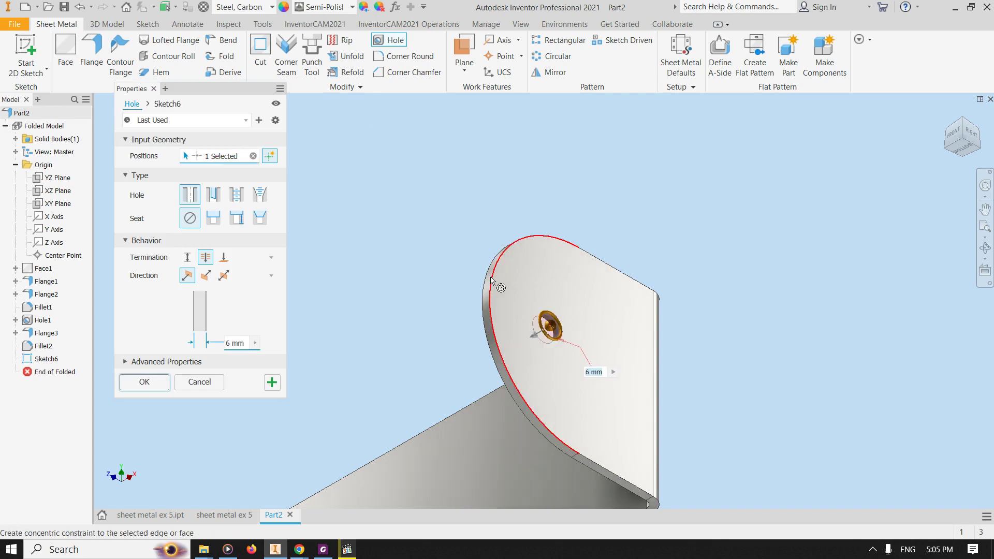
pyautogui.moveTo(492, 281)
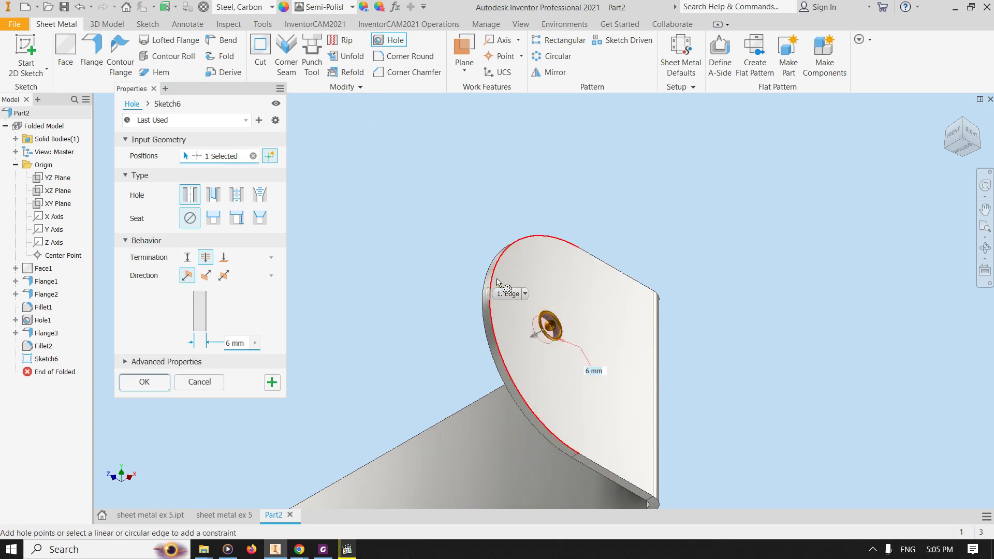
pyautogui.click(495, 281)
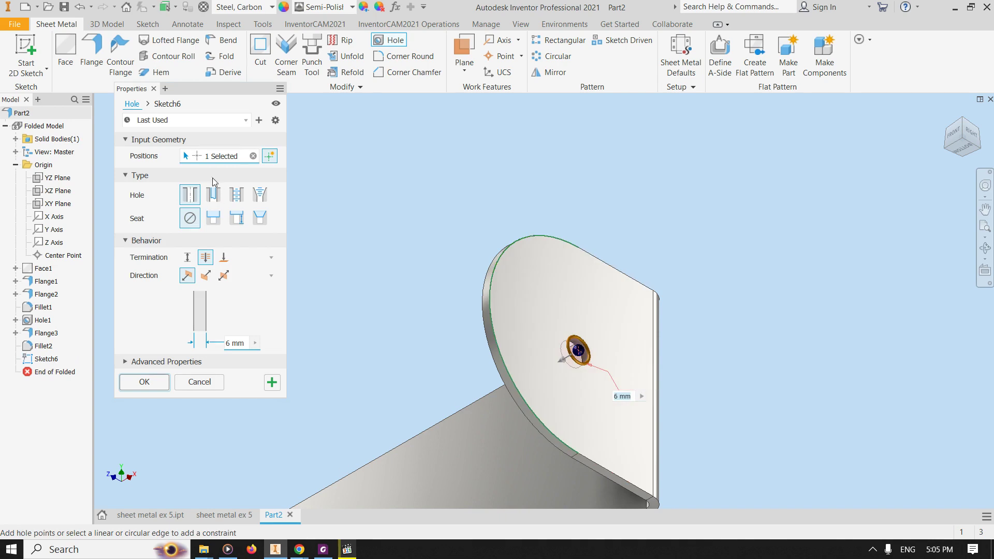
# - In the sheet metal ex 5 drawing, measure the diameter of the large round hole in the side flange, and return to Part2
pyautogui.click(238, 515)
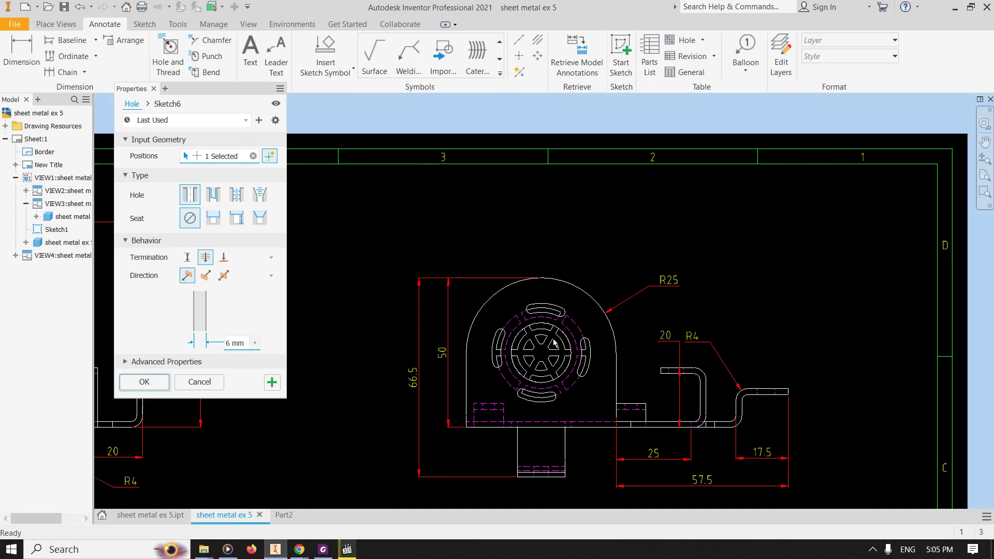
pyautogui.scroll(4, 554, 339)
pyautogui.scroll(-6, 564, 383)
pyautogui.scroll(4, 509, 394)
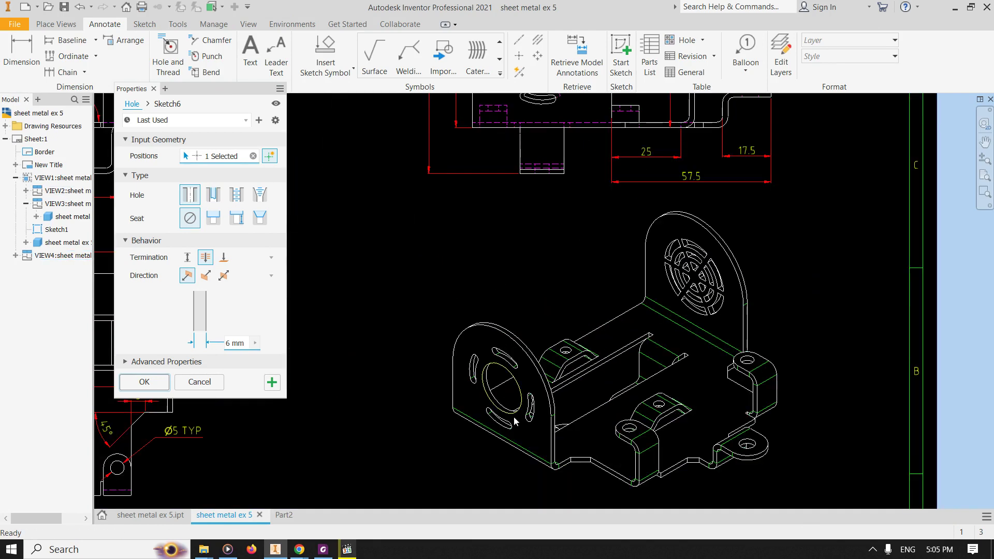
pyautogui.press('d')
pyautogui.click(511, 376)
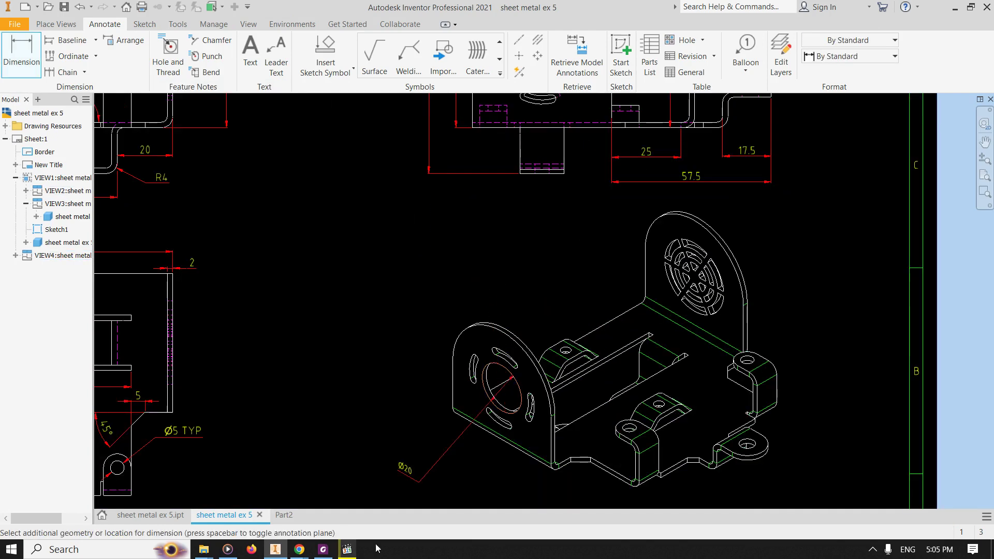
pyautogui.click(286, 517)
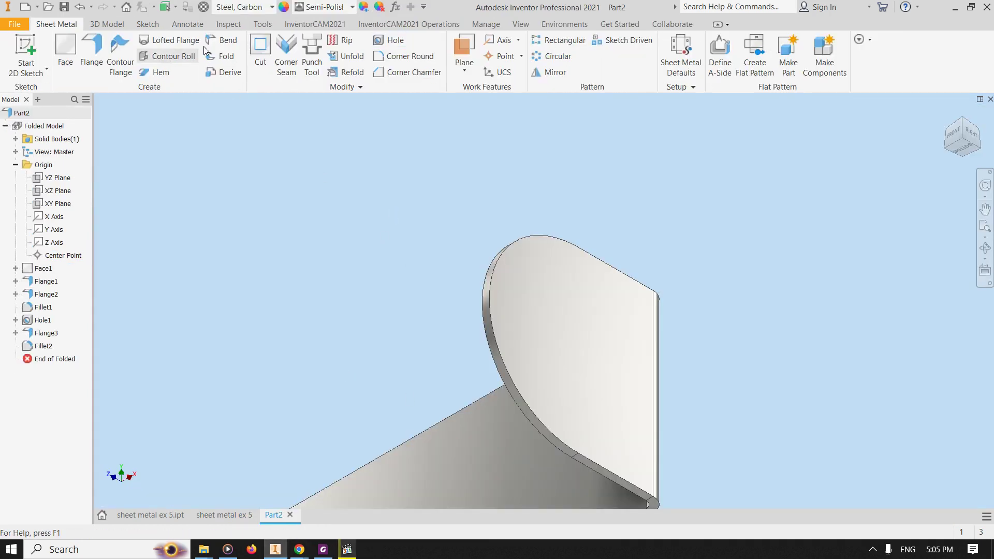
# - Create a simple 20 mm through hole in the side flange, concentric with its rounded end
pyautogui.click(390, 40)
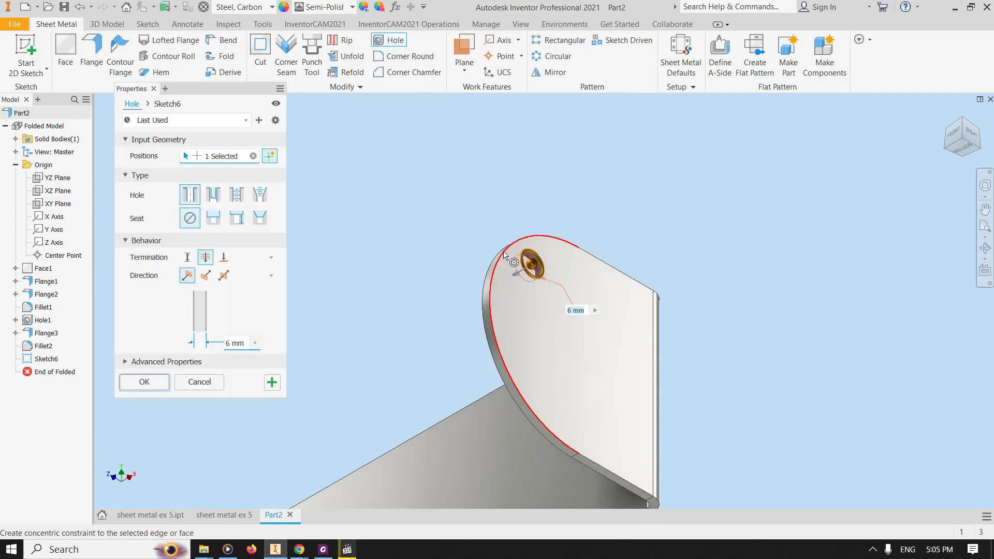
pyautogui.click(577, 350)
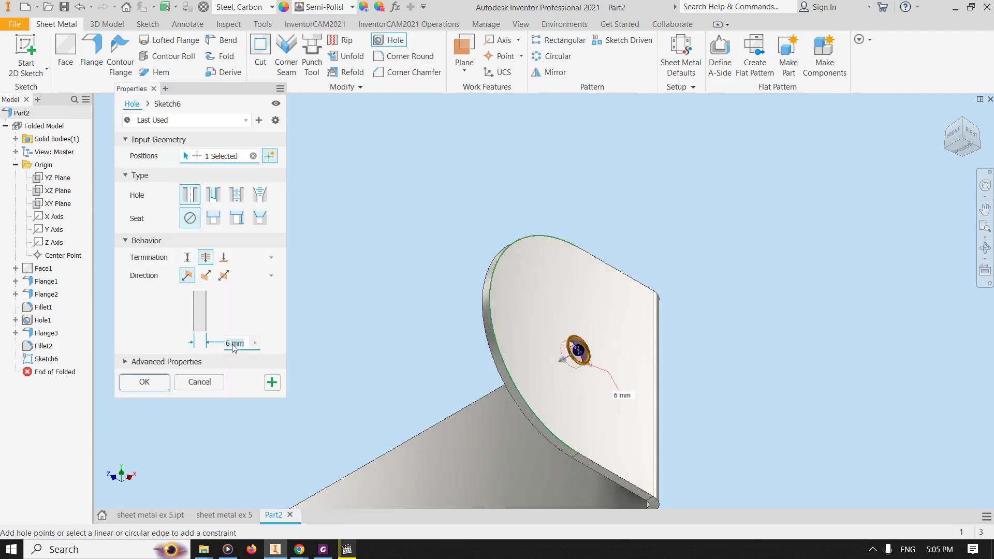
pyautogui.click(233, 343)
pyautogui.write('20')
pyautogui.click(145, 381)
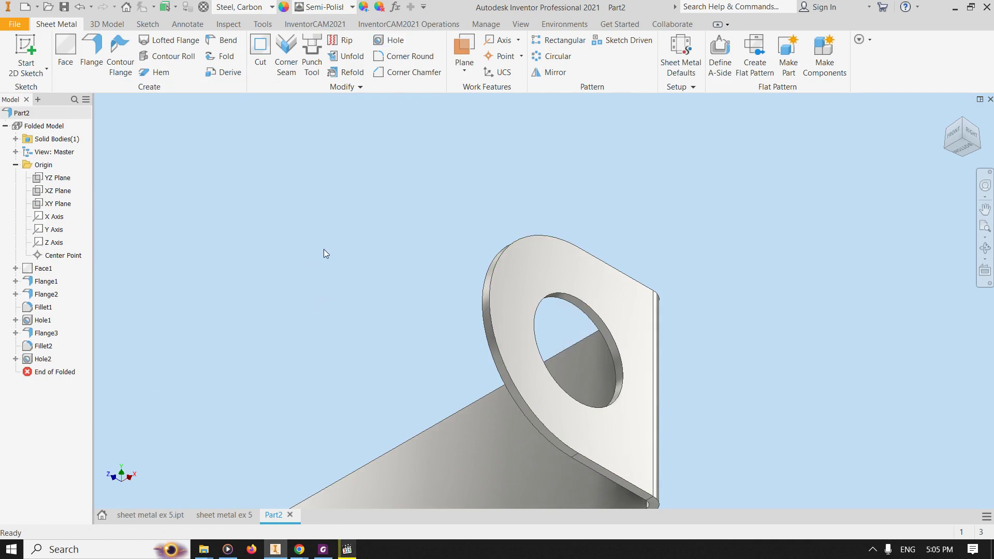
pyautogui.scroll(4, 322, 259)
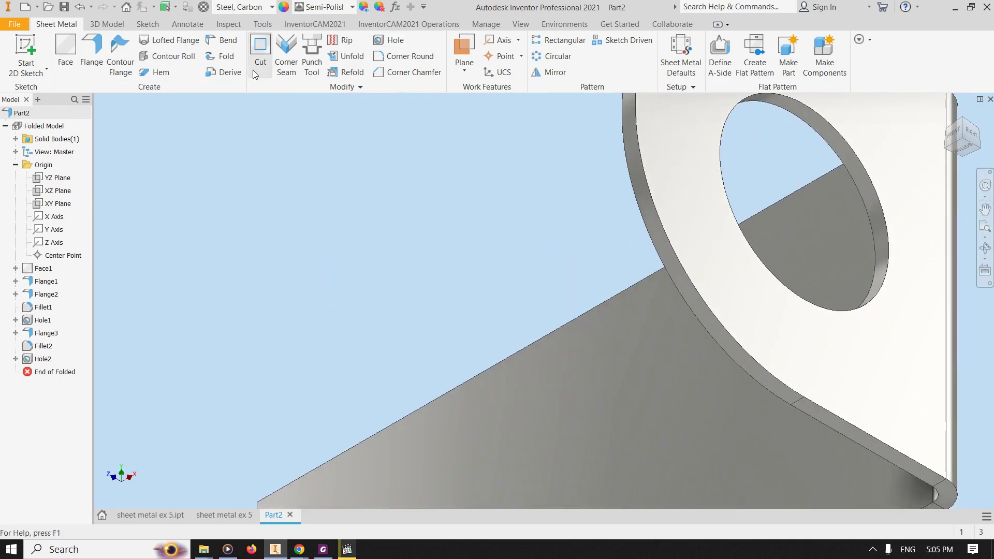
pyautogui.scroll(-6, 250, 227)
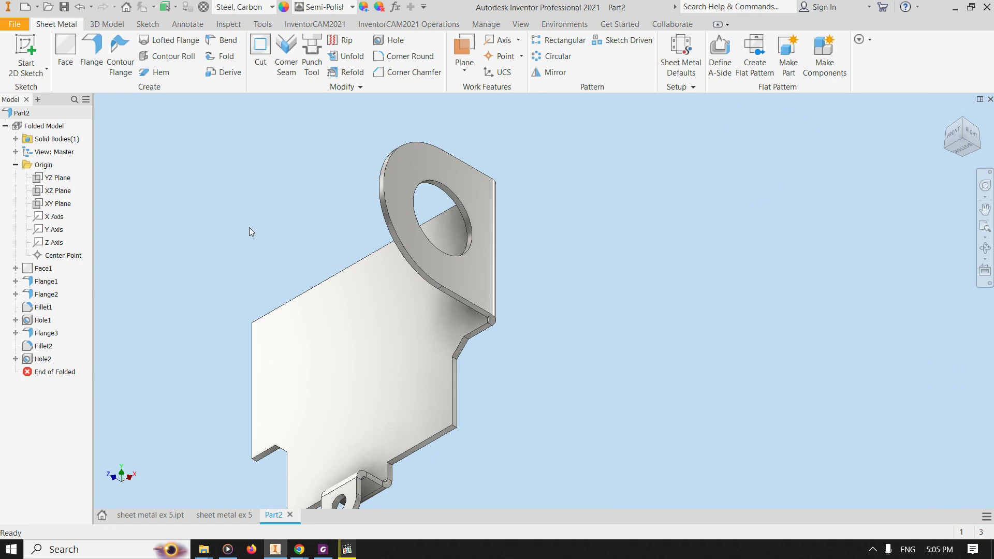
pyautogui.scroll(-3, 300, 303)
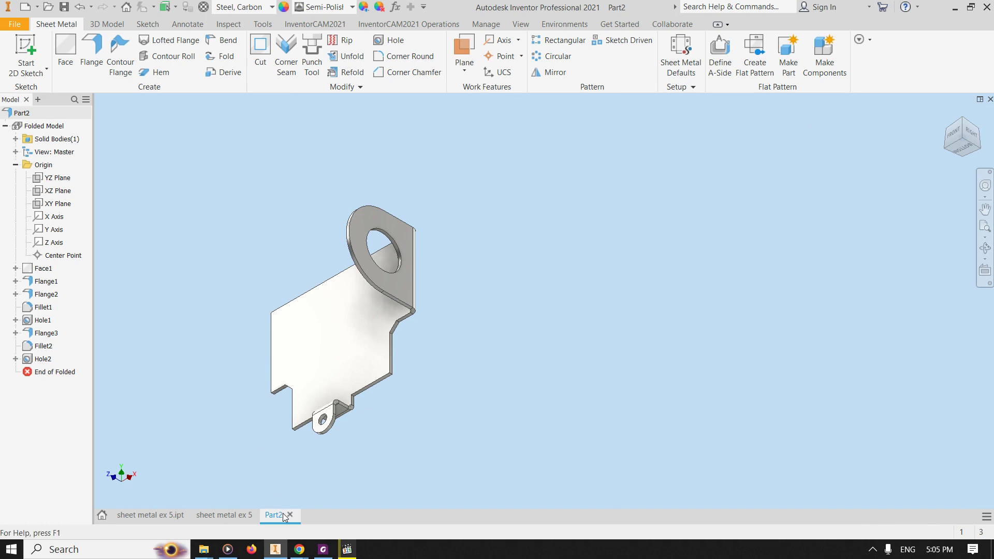
pyautogui.click(329, 502)
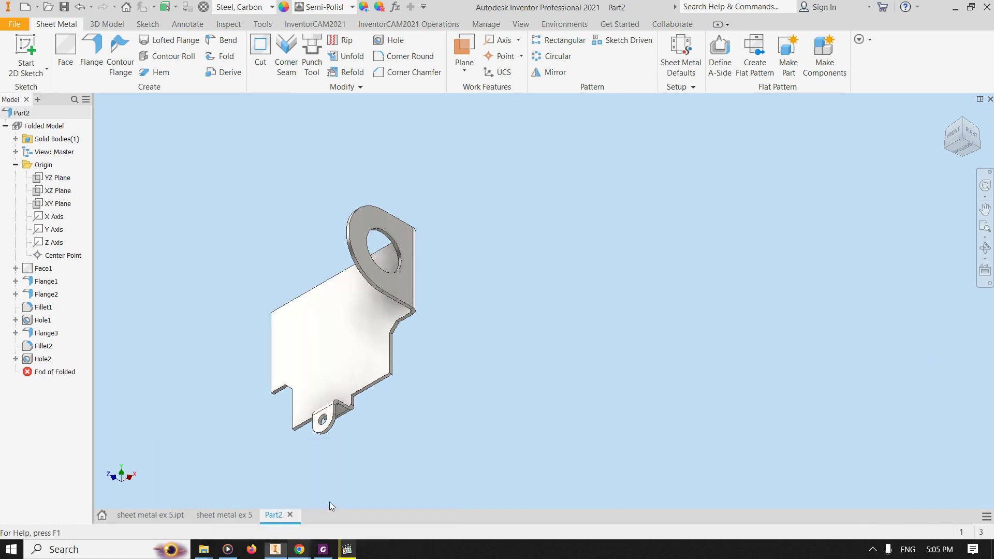